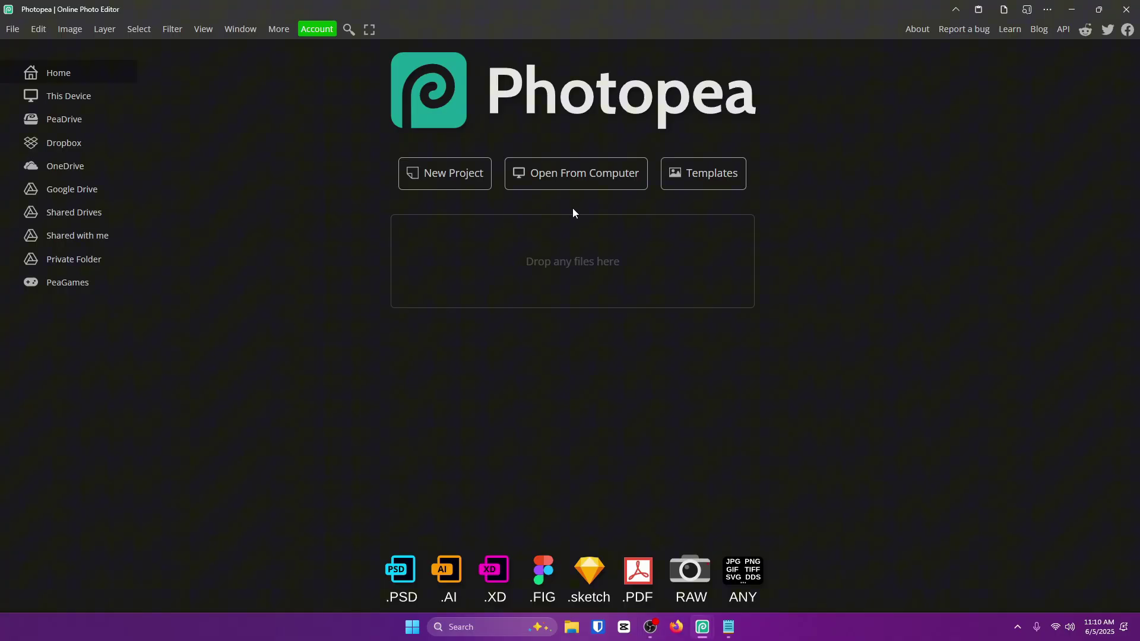
Step: Start a new project 1865 px wide and 108 px high, named FiveMBanner
click(438, 174)
double_click(897, 145)
text(1865)
key(Tab)
text(108)
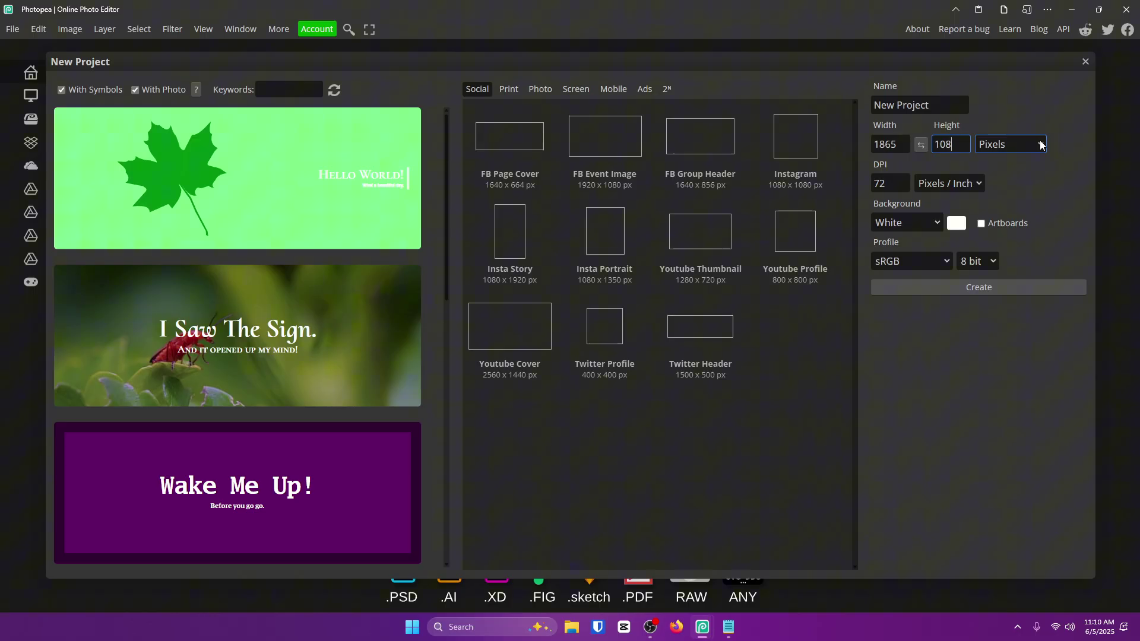
key(shift+Tab)
key(shift+Tab)
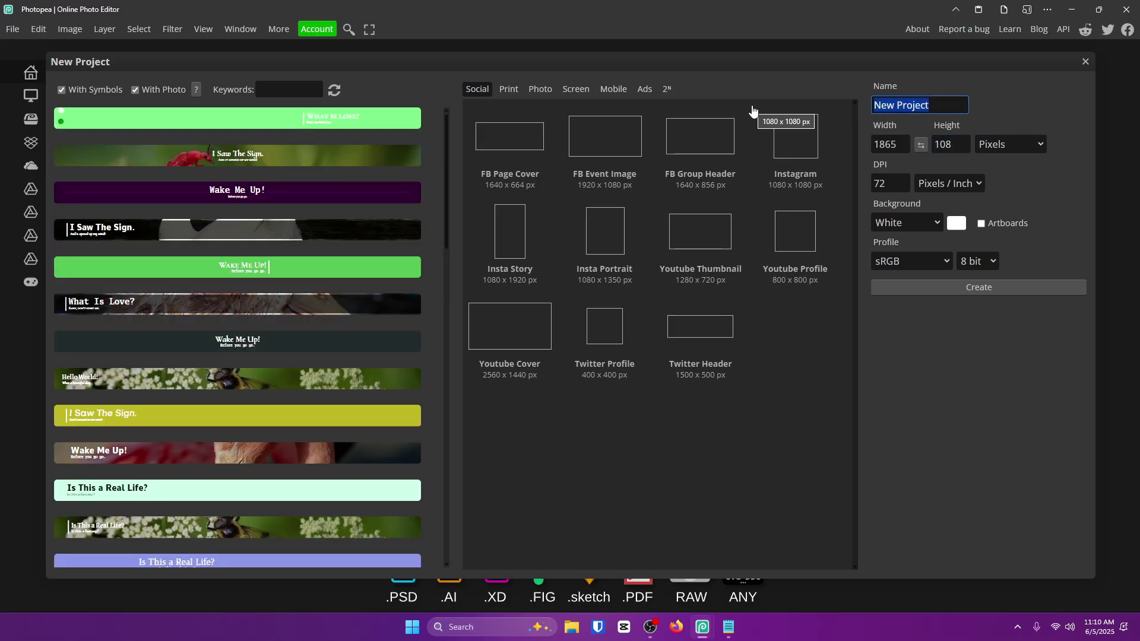
text(FiveMBanner)
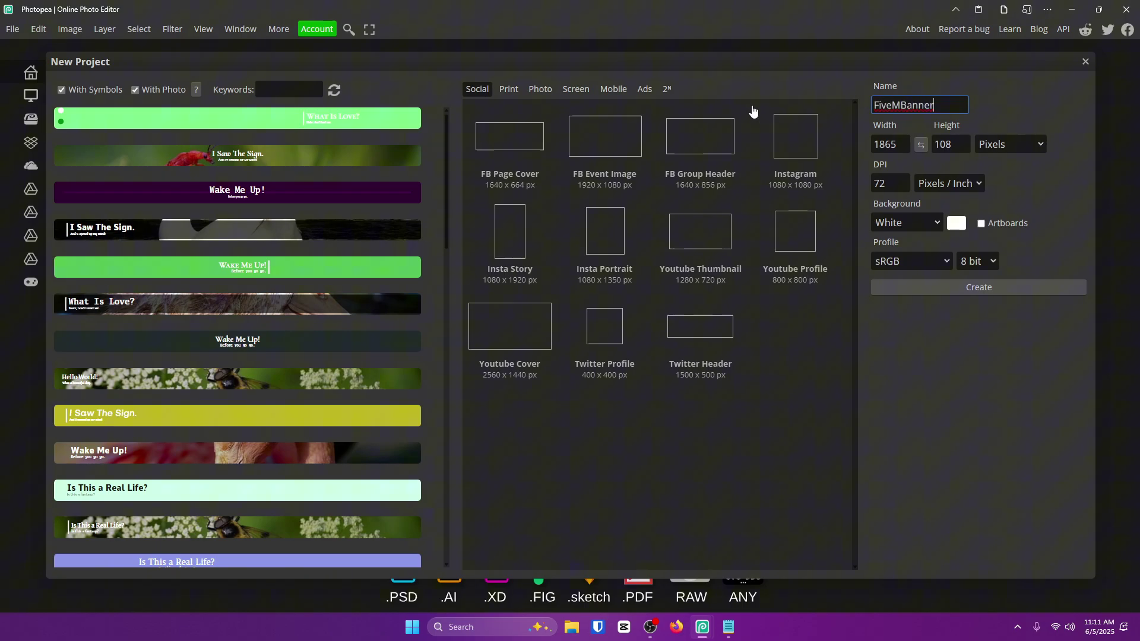
Step: Create the FiveMBanner canvas, then find the Freepik plugin by searching 'free' and install it
click(1025, 290)
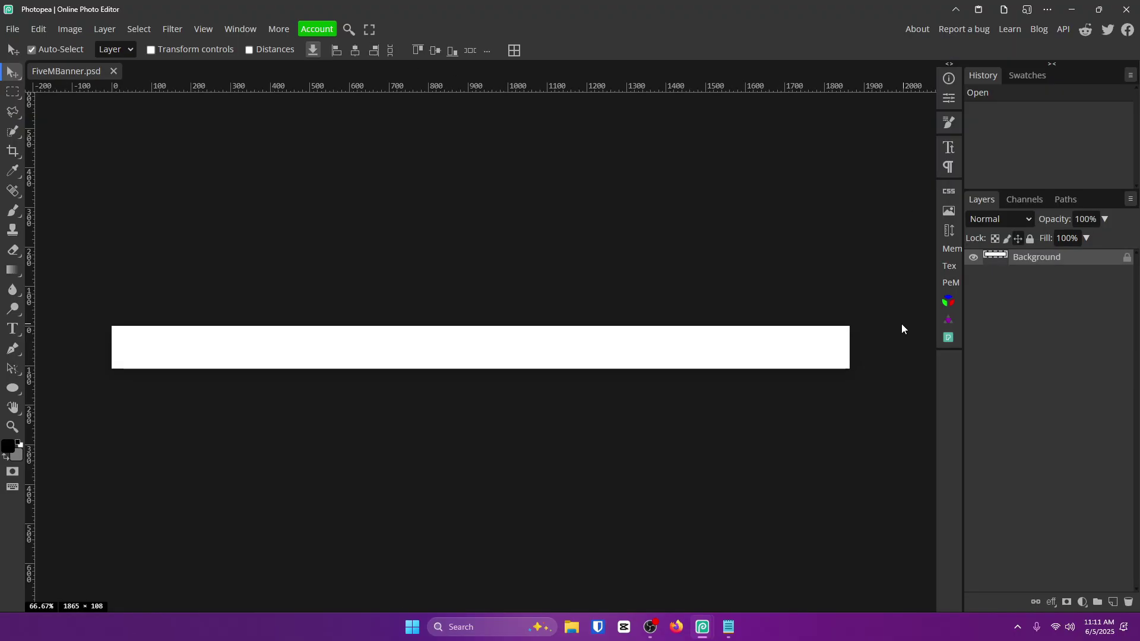
click(240, 30)
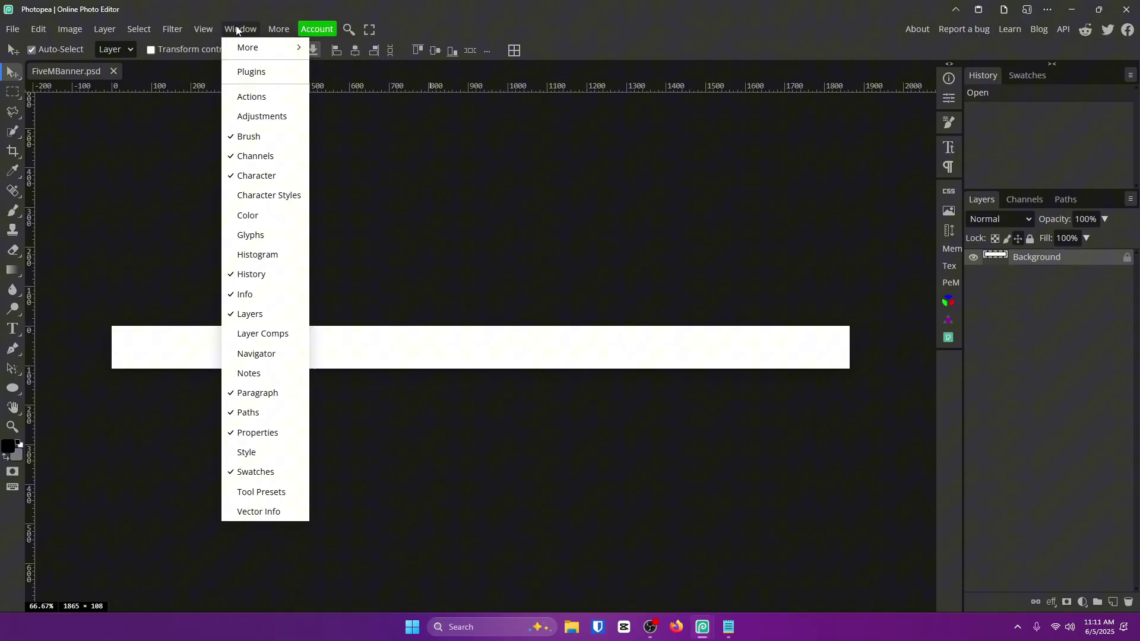
click(247, 73)
click(341, 59)
text(free)
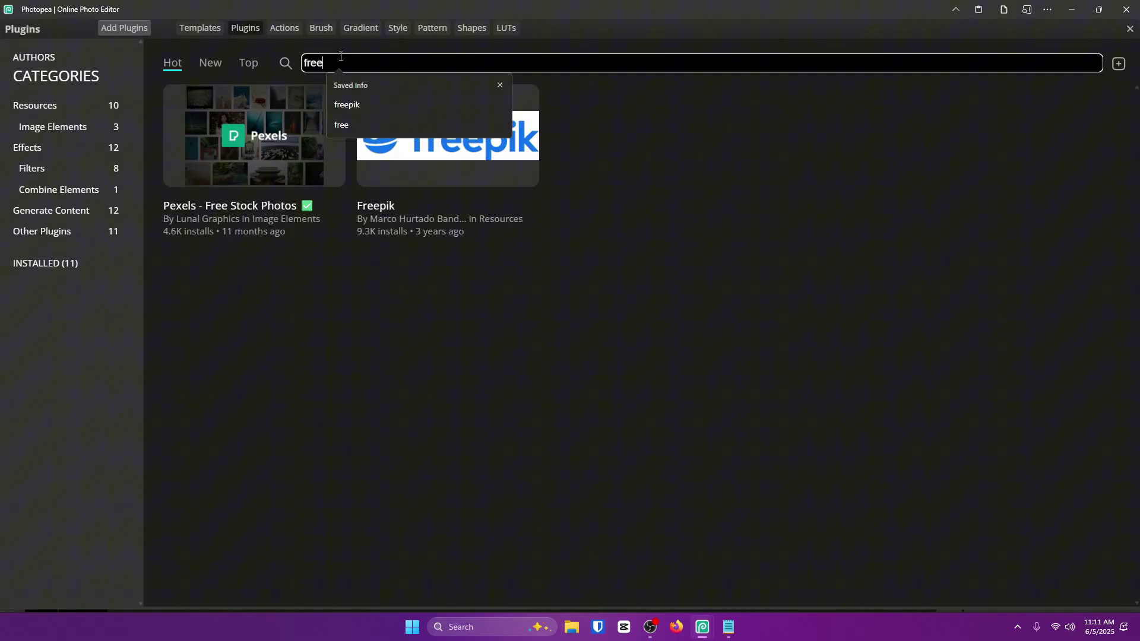
click(439, 178)
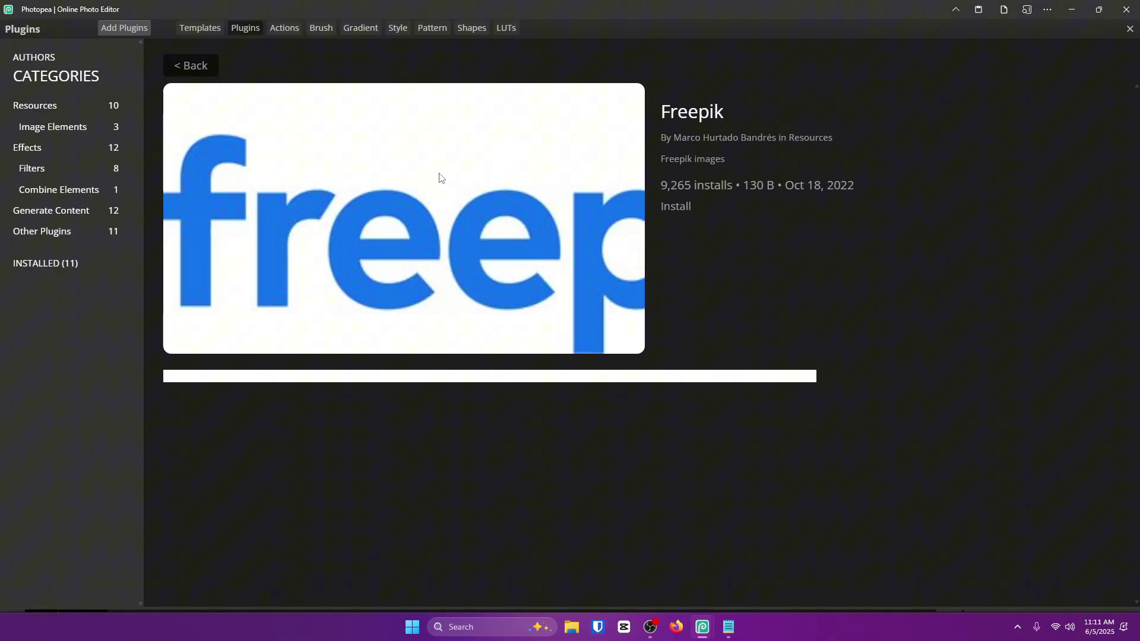
click(677, 206)
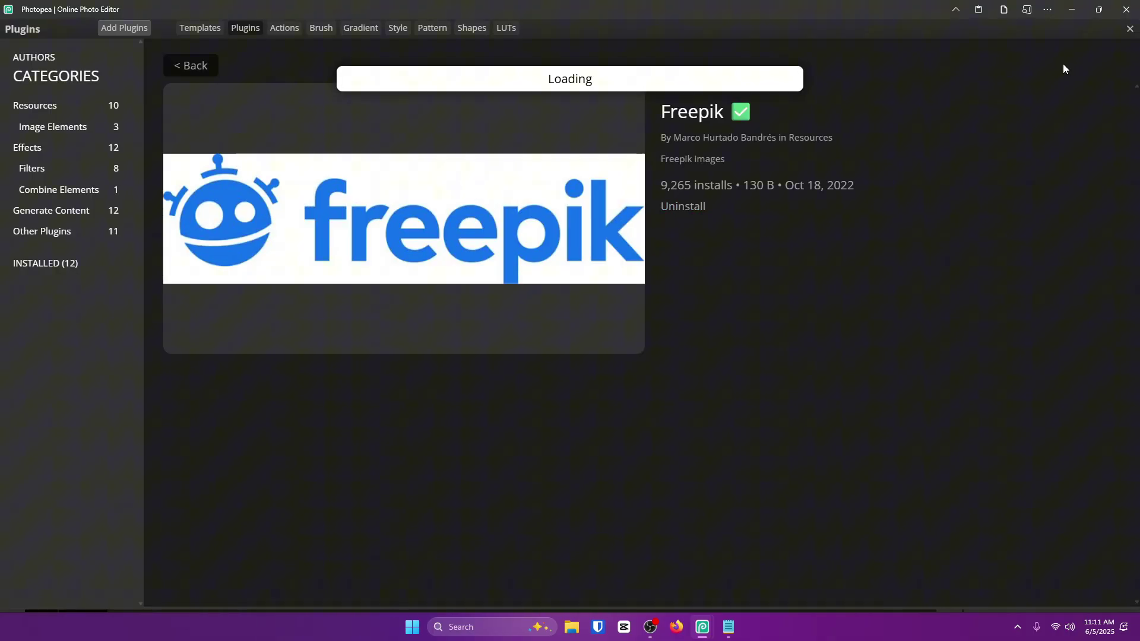
click(1129, 30)
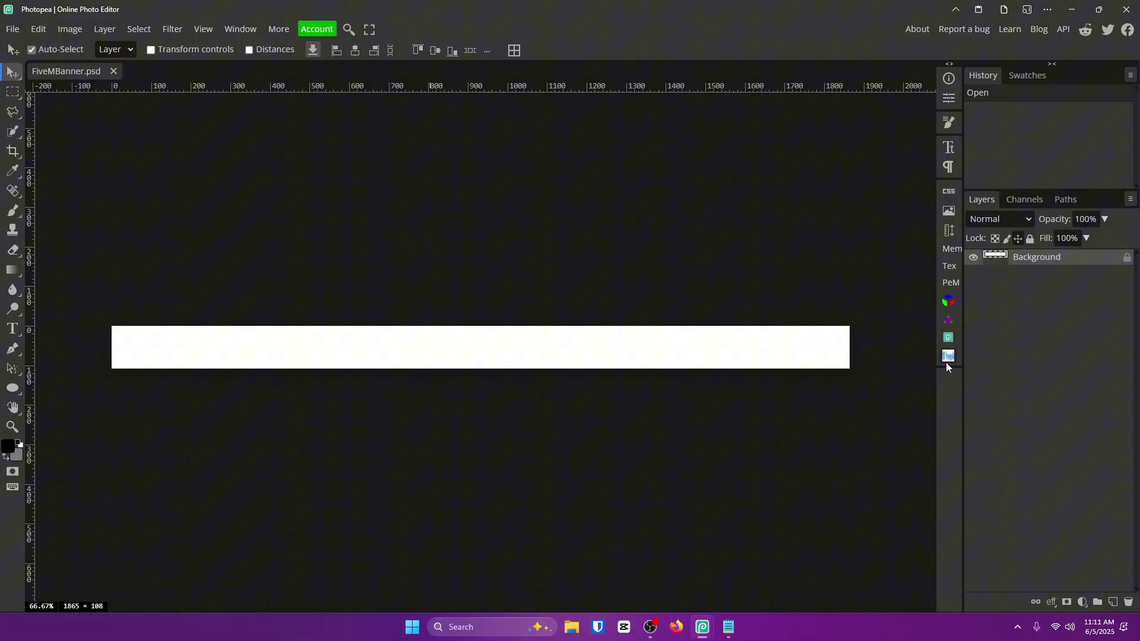
Step: Search Freepik for 'gta' and place the purple neon city image on the banner
click(948, 358)
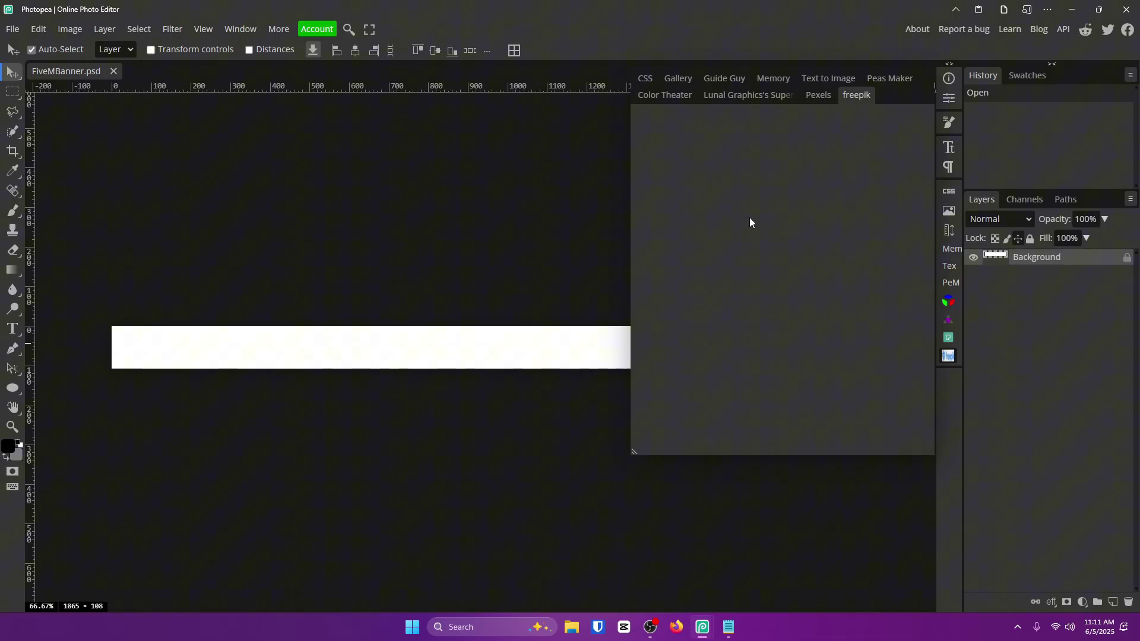
click(738, 114)
text(gta)
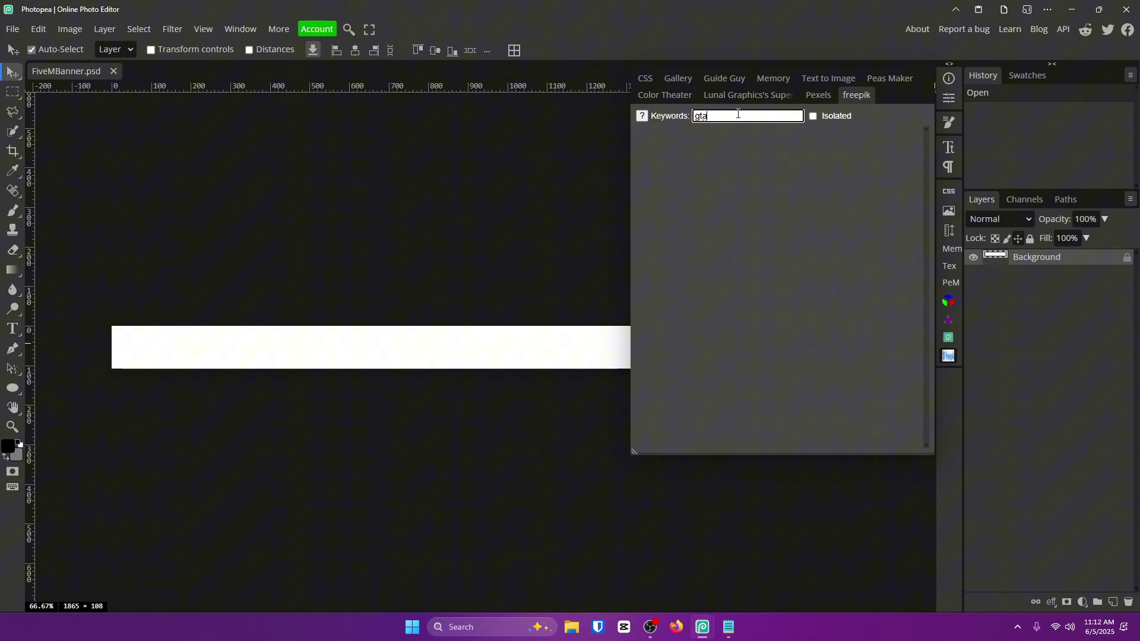
key(Return)
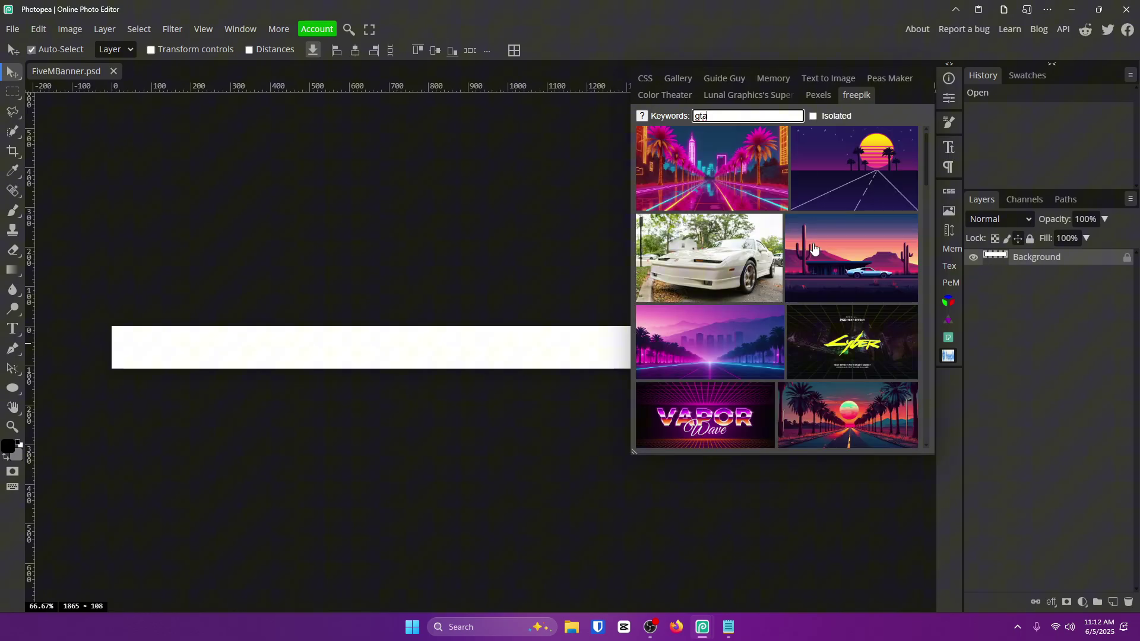
click(700, 343)
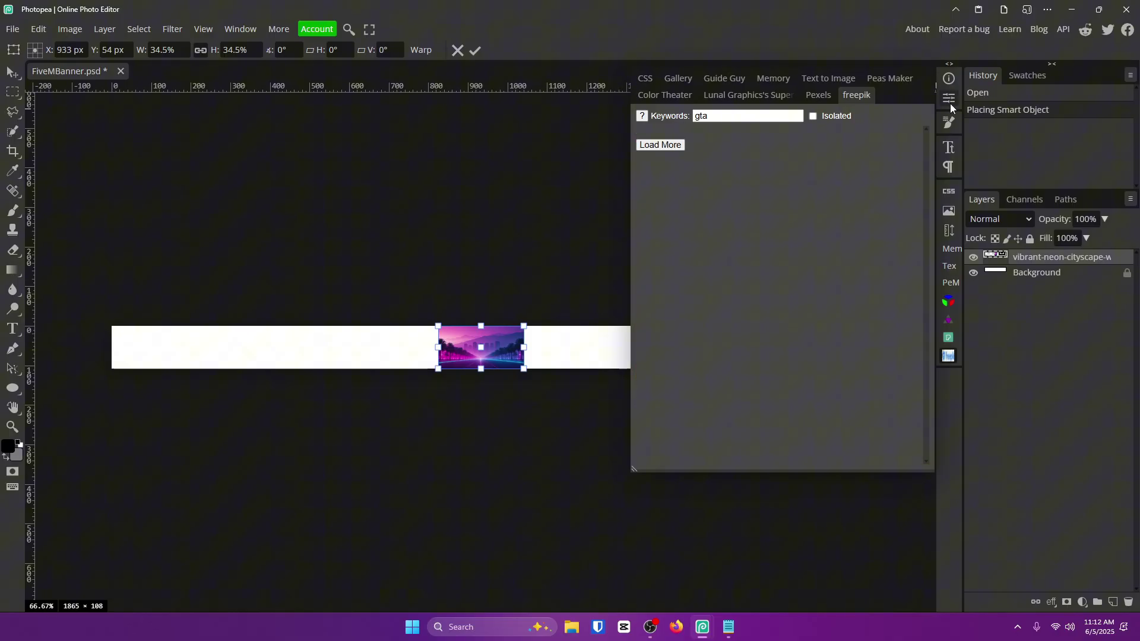
Step: Scale the neon city image to the full 1865 px width, shift it up to show the road, and commit
click(954, 355)
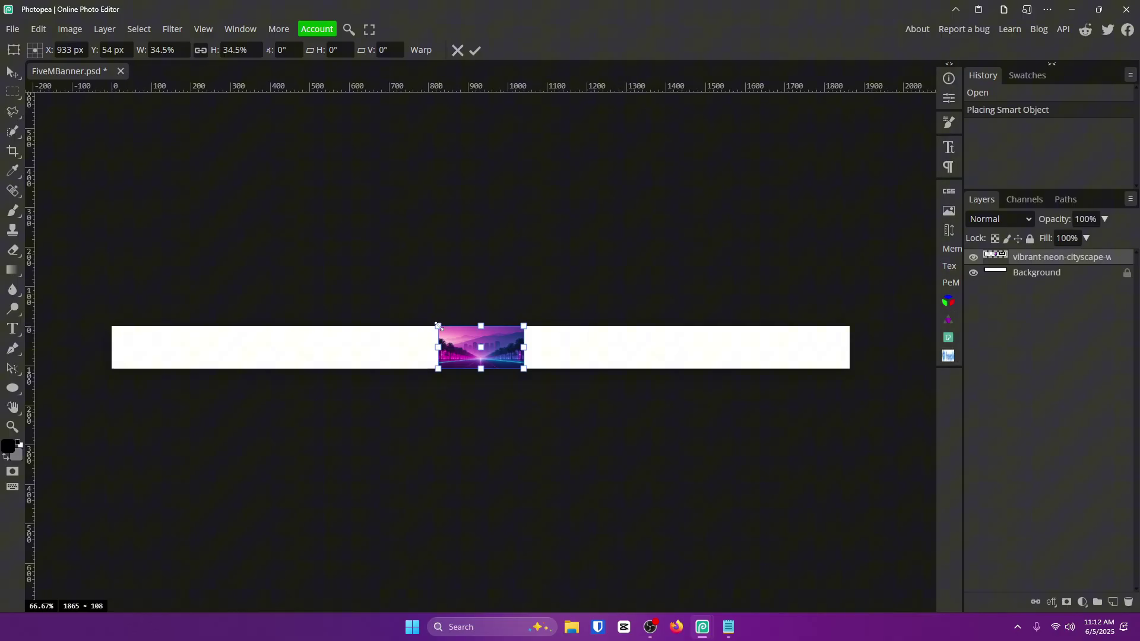
drag(438, 326, 74, 234)
drag(524, 368, 850, 532)
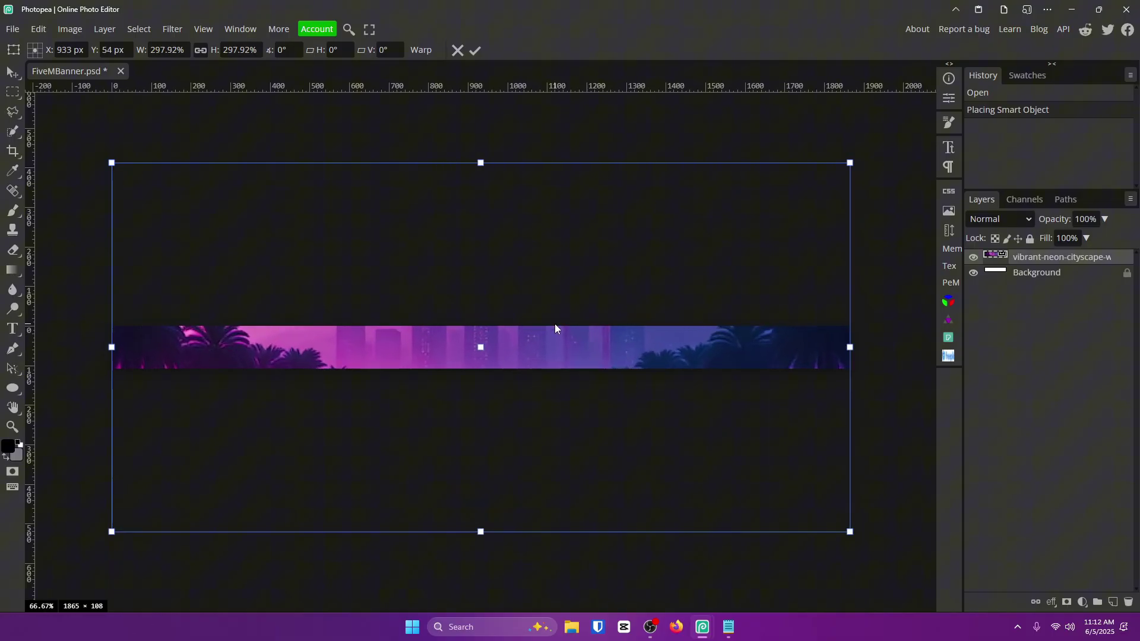
drag(657, 410, 657, 311)
click(475, 51)
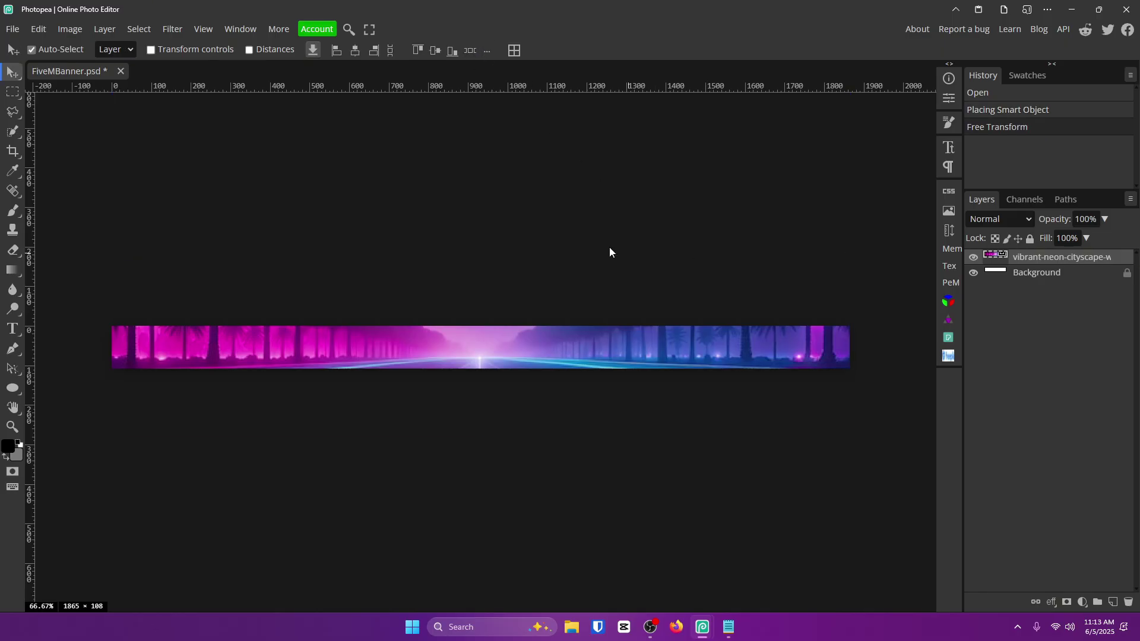
Step: Apply a Gaussian Blur with a 2.3 px radius to the neon city layer
click(174, 31)
mouse_move(200, 190)
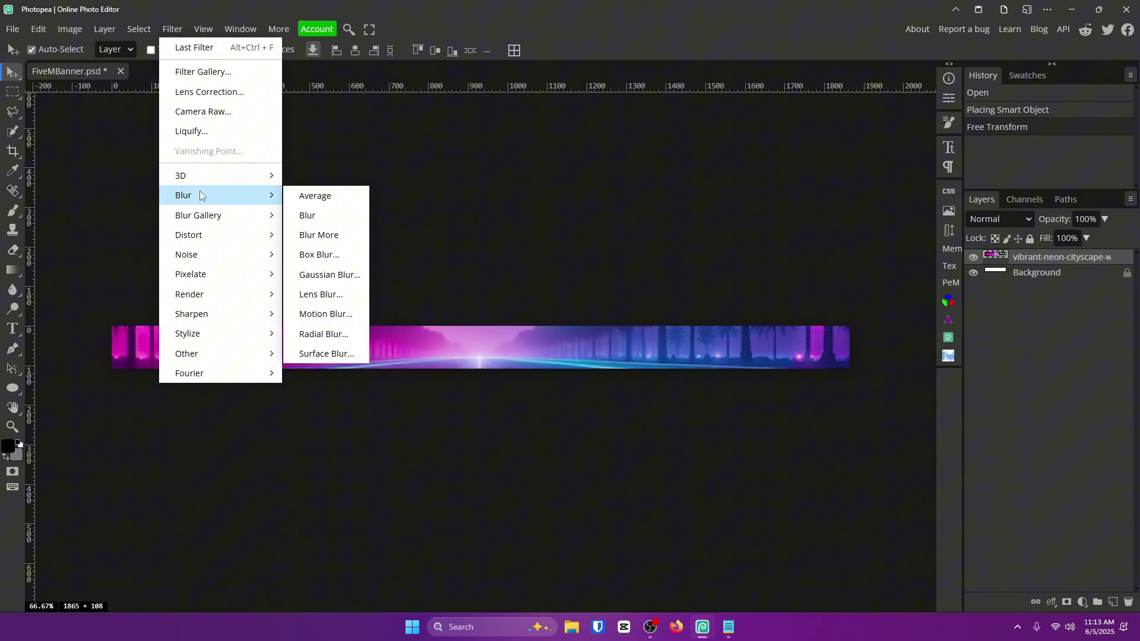
click(356, 274)
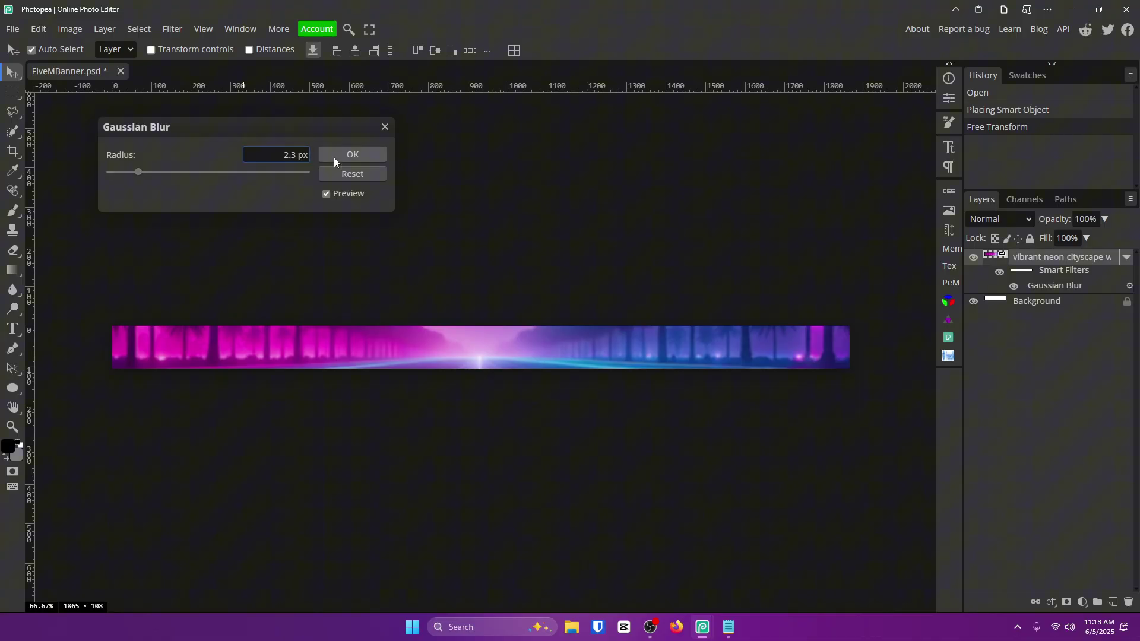
click(370, 155)
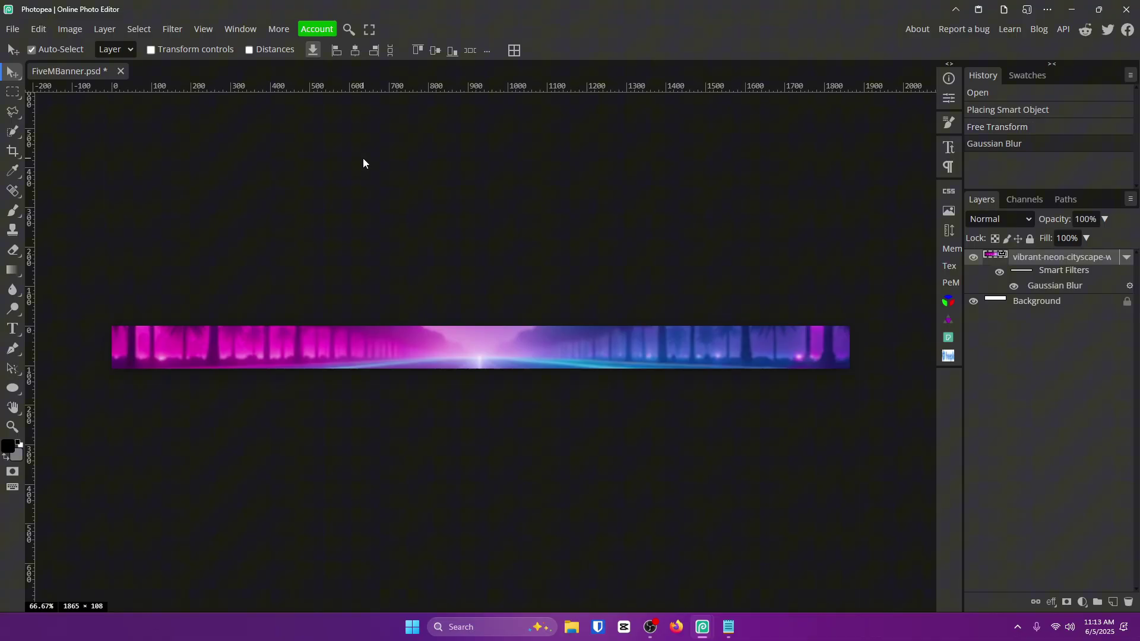
Step: Type 'VICE CITY' as a text layer at the centre of the banner
click(12, 329)
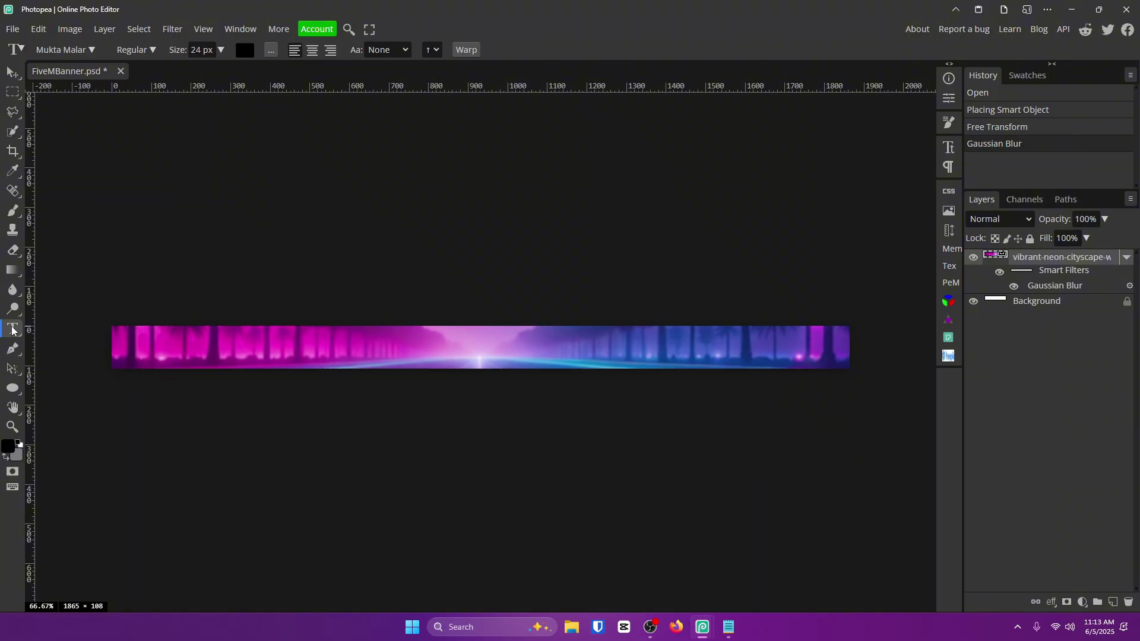
click(438, 349)
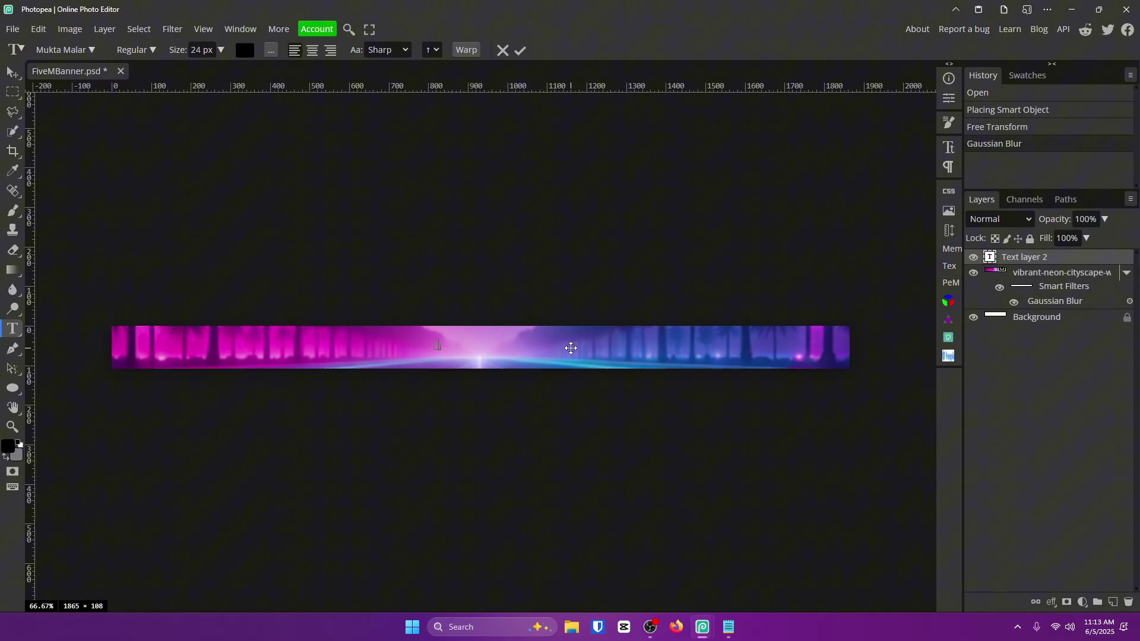
text(VICE CITY)
click(520, 51)
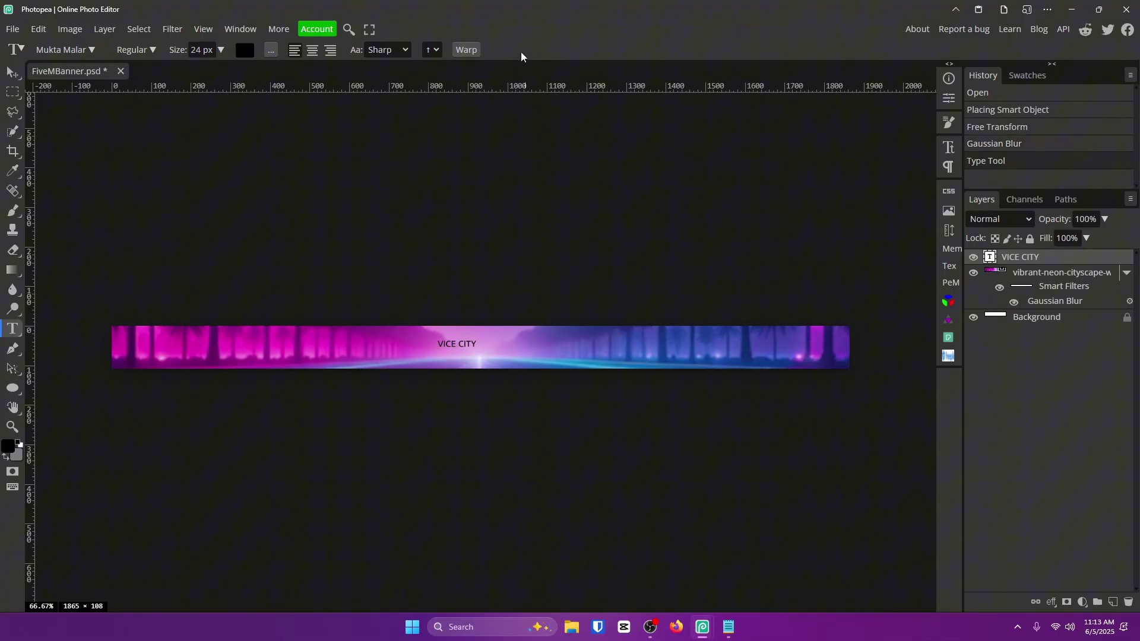
Step: Scale the VICE CITY text up to about 369% with free transform
key(ctrl+t)
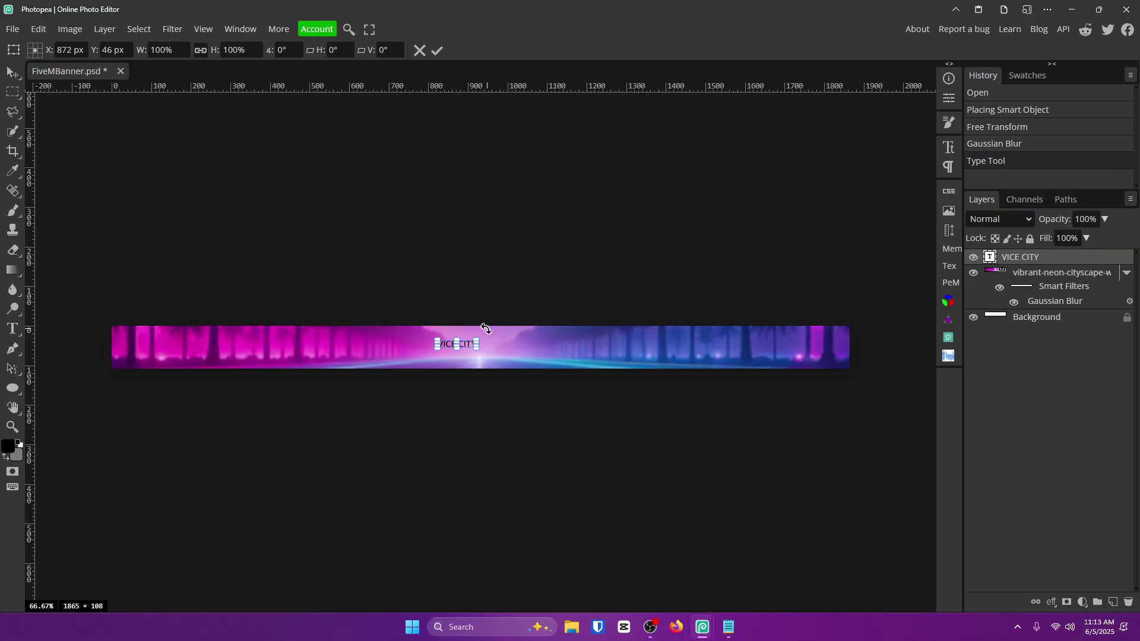
drag(476, 346, 580, 389)
drag(547, 355, 508, 349)
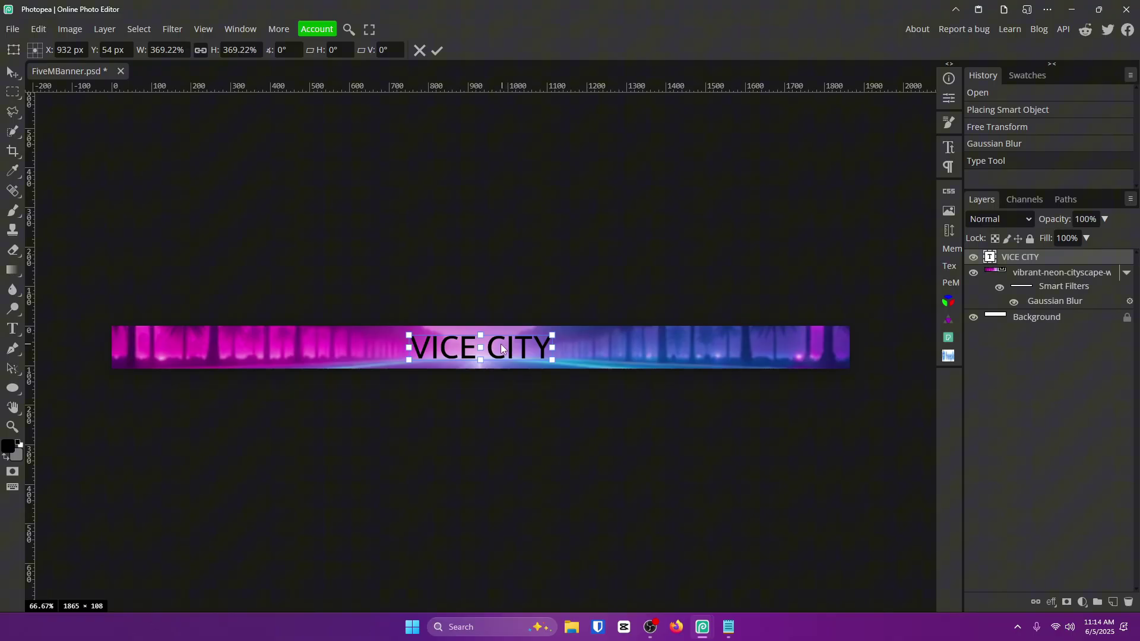
Step: Apply the resize, change VICE CITY to the Anton font, and nudge it into the banner's centre
key(Return)
click(474, 348)
key(ctrl+a)
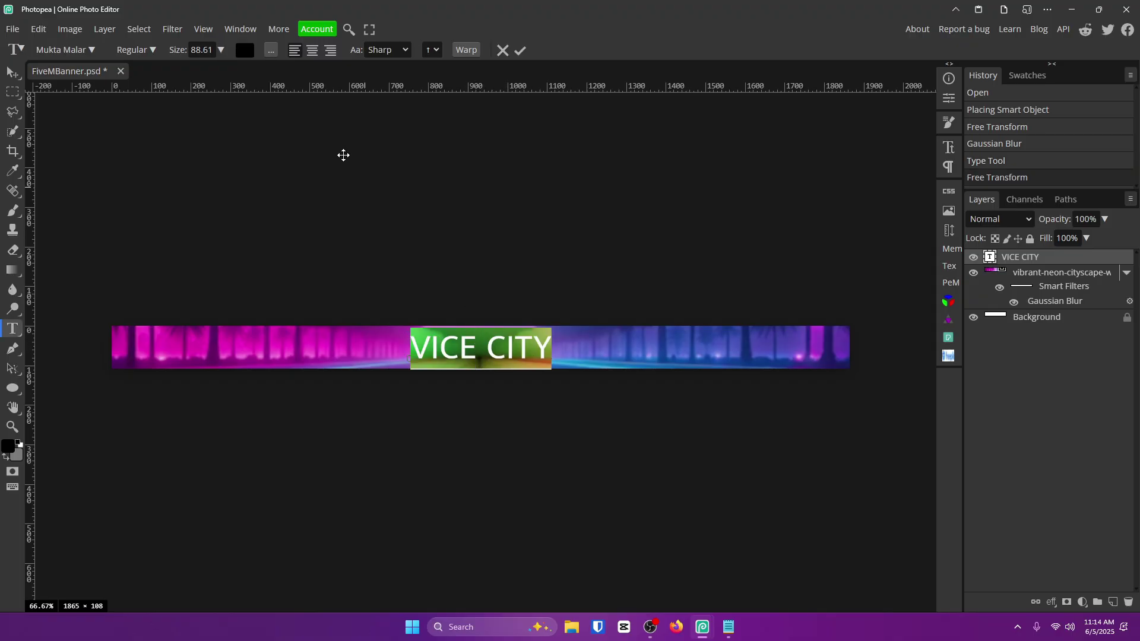
click(73, 54)
click(98, 138)
text(anto)
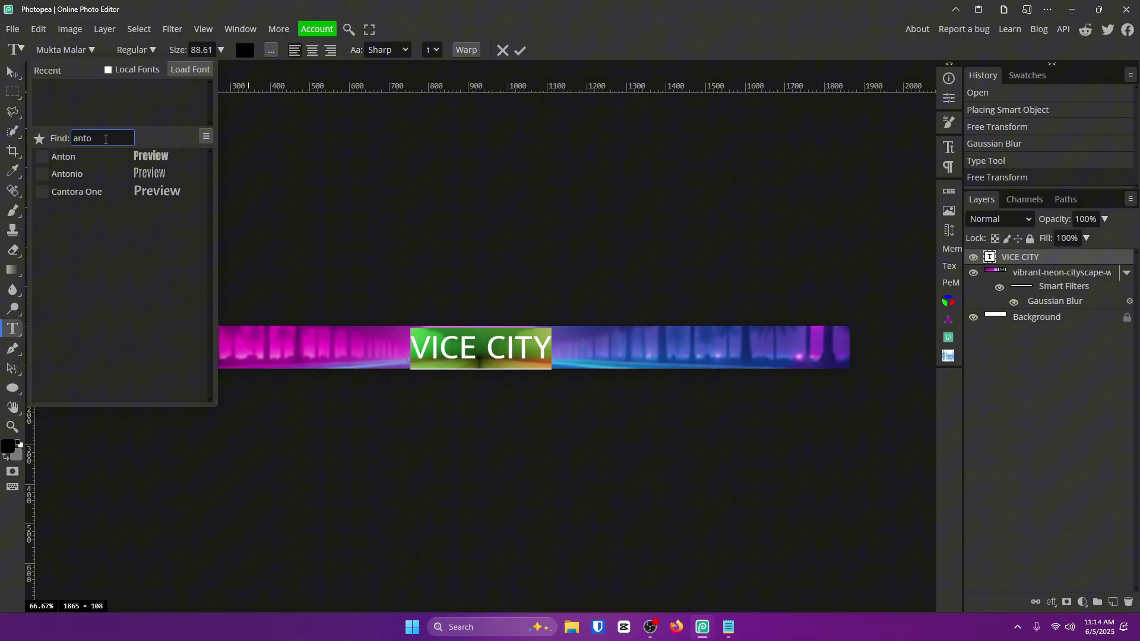
click(82, 175)
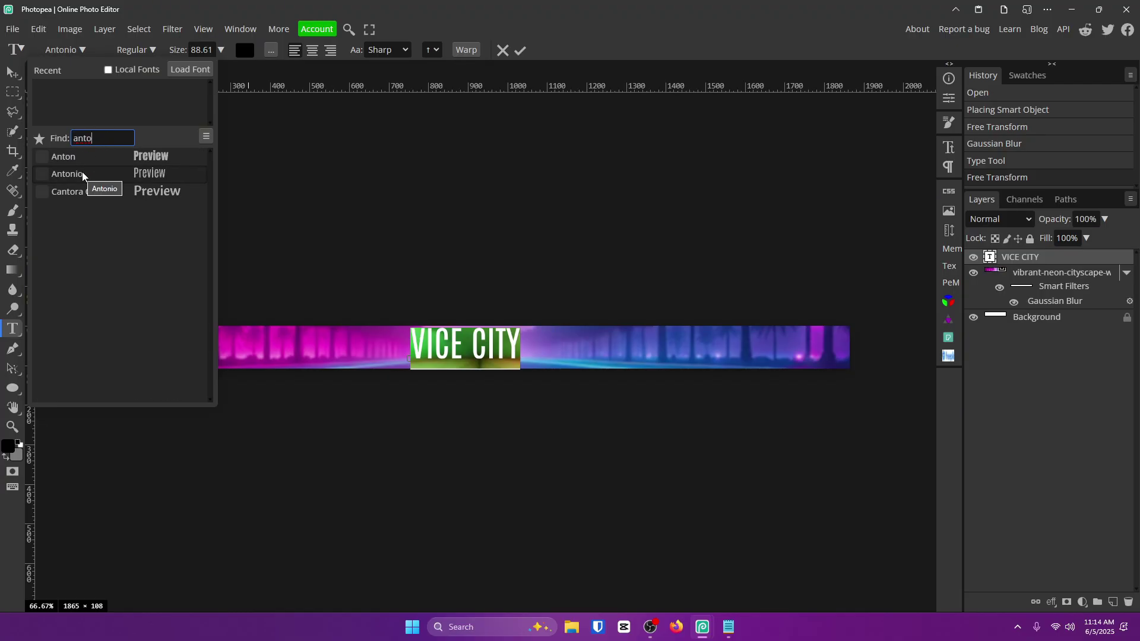
click(95, 162)
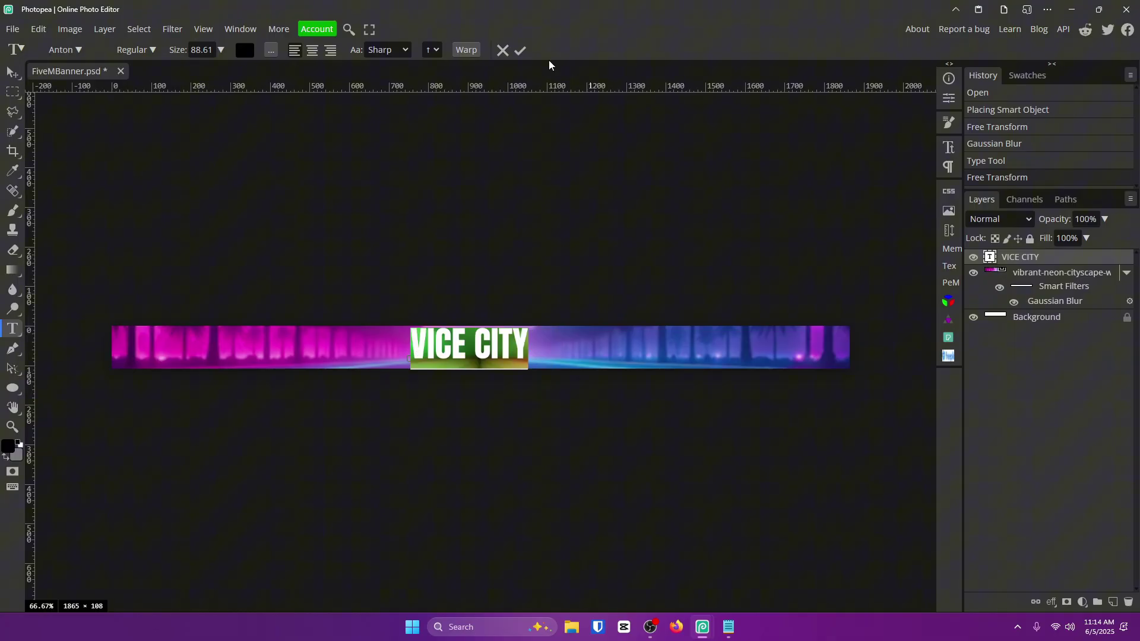
click(520, 50)
click(22, 74)
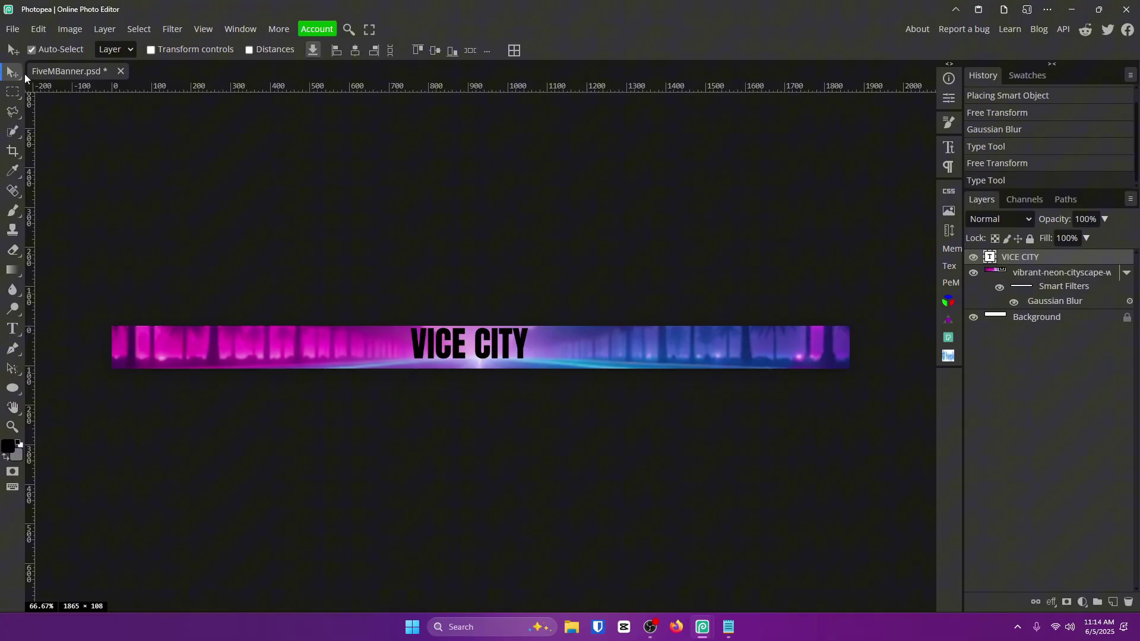
drag(525, 301, 537, 305)
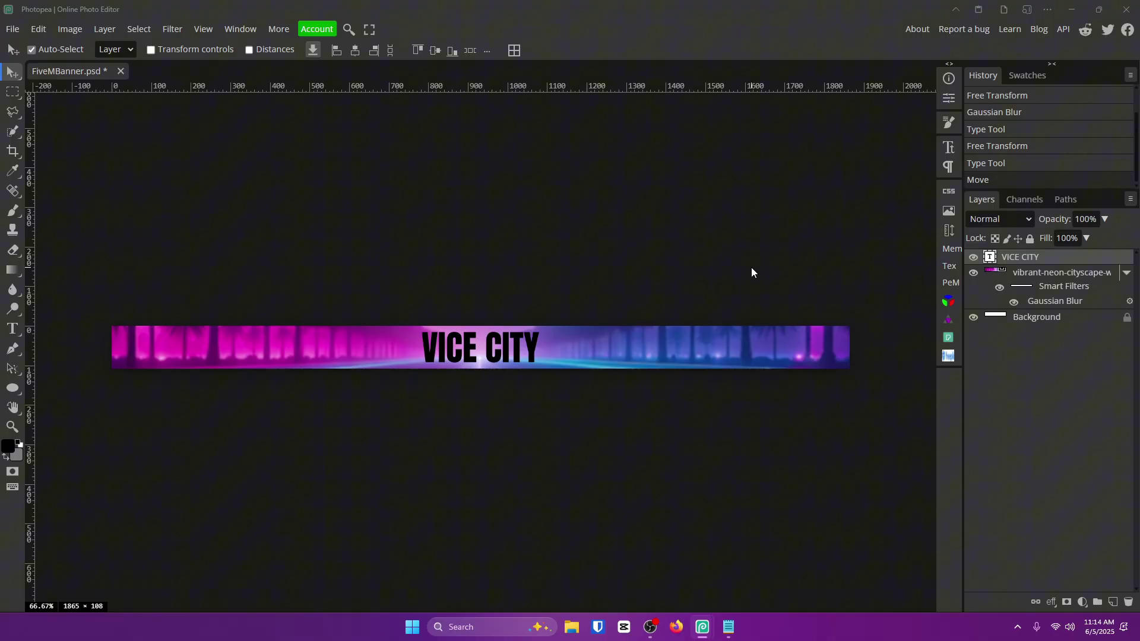
Step: Give the VICE CITY layer a white Color Overlay
double_click(1068, 262)
click(116, 289)
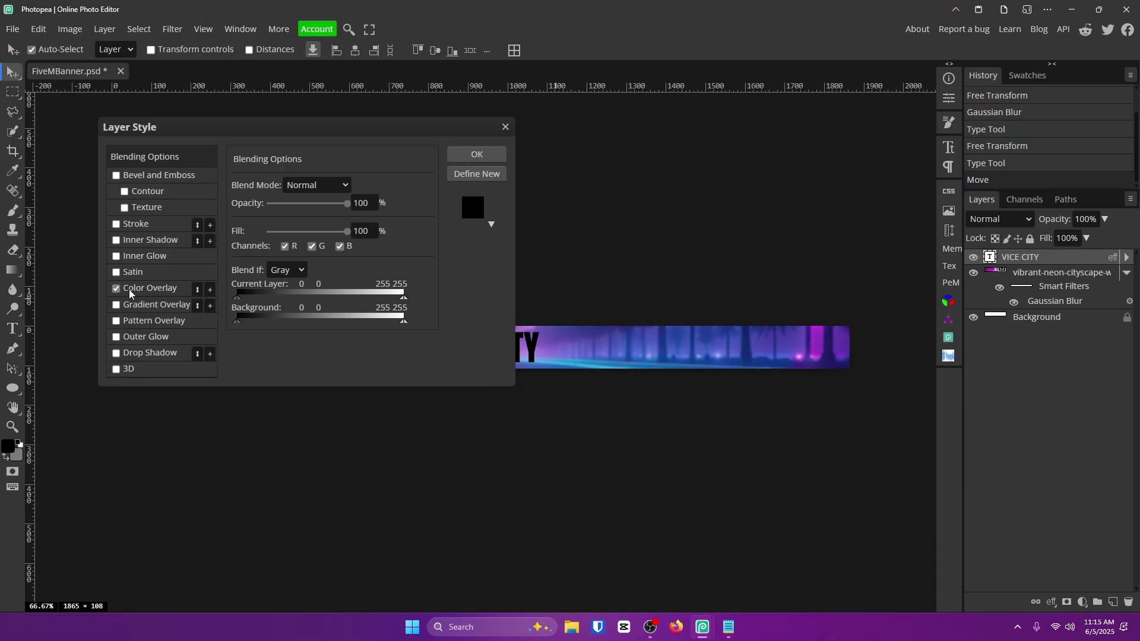
click(153, 290)
click(394, 204)
click(293, 262)
drag(293, 262, 203, 241)
click(476, 252)
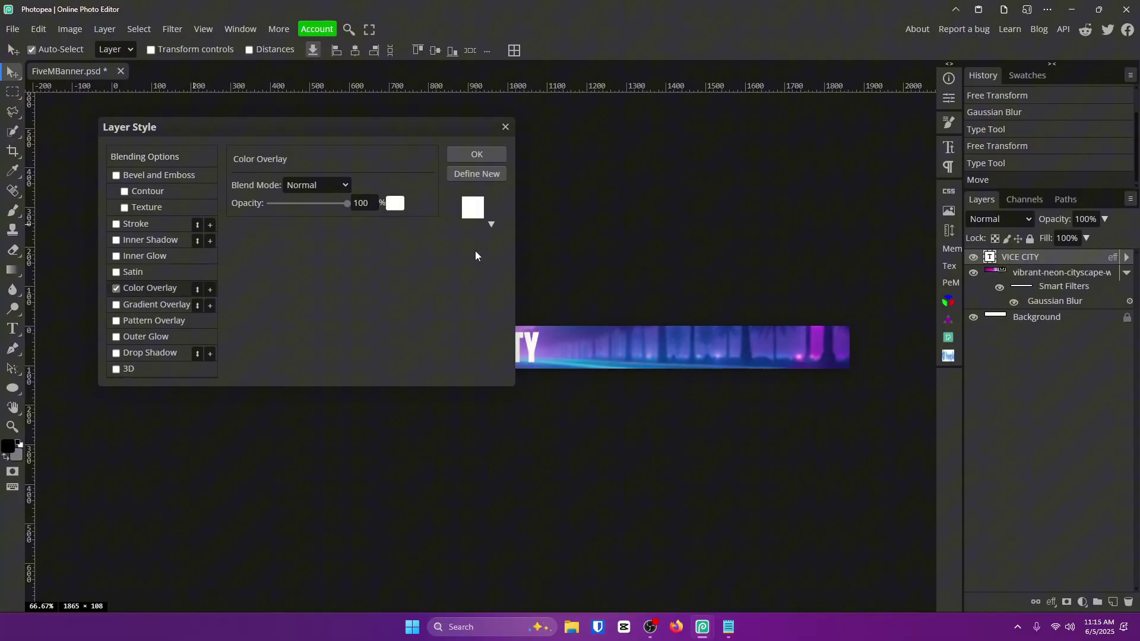
Step: Enable a white Inner Glow with Linear Light blend mode
click(116, 256)
click(144, 256)
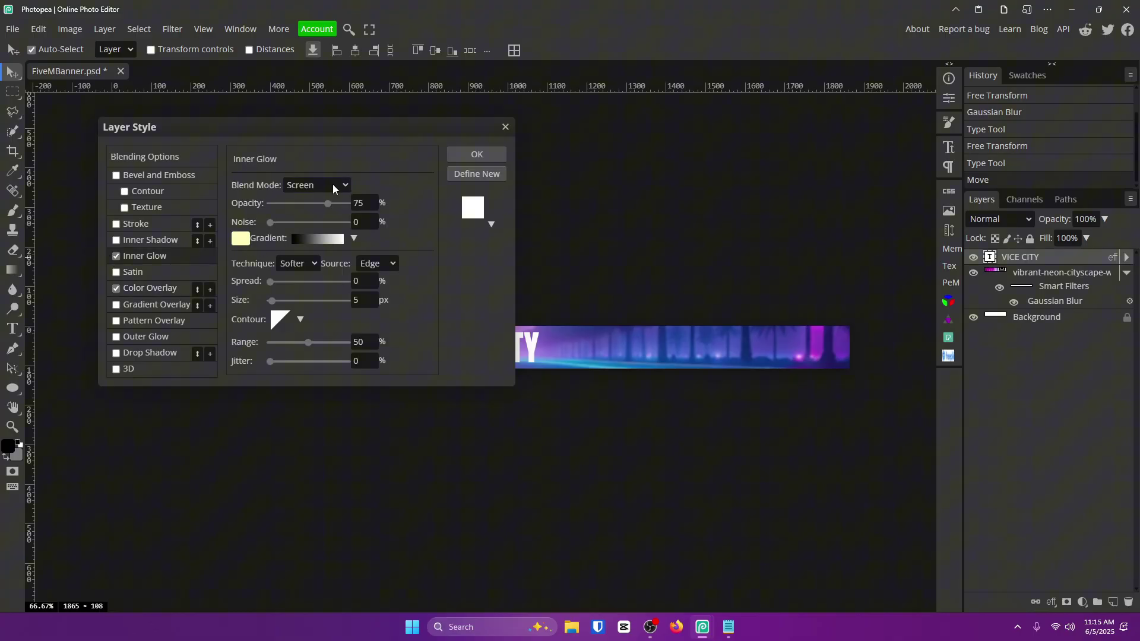
click(326, 185)
click(310, 502)
click(240, 238)
click(204, 242)
click(485, 254)
Step: Set the Inner Glow to spread 10, size 2, with source Center
click(363, 281)
text(1)
key(Tab)
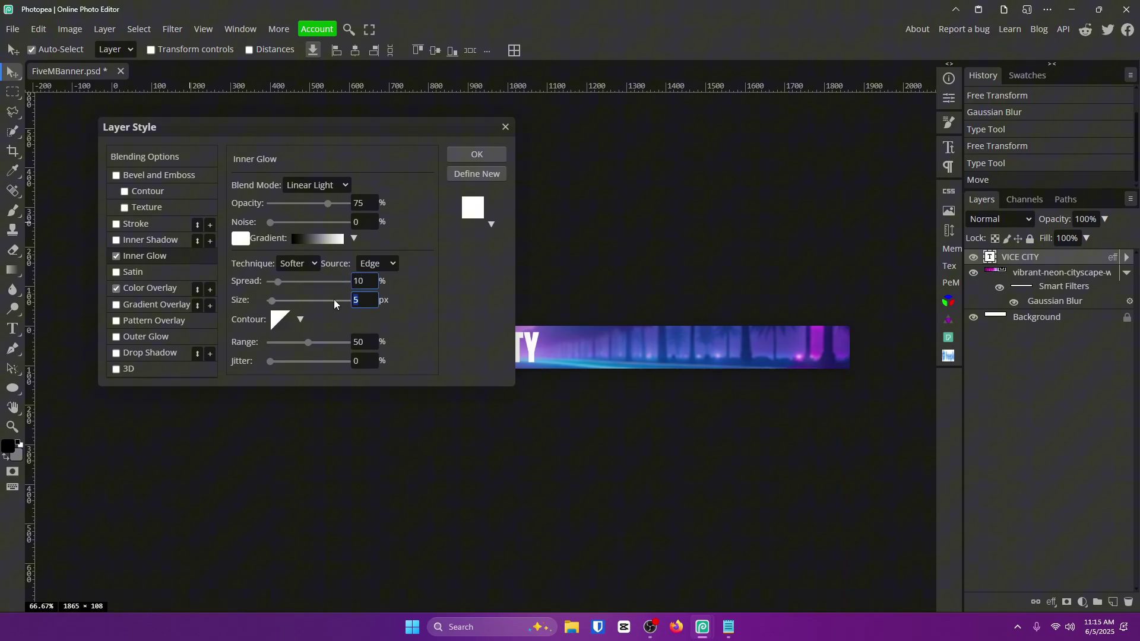
text(2)
drag(278, 283, 291, 285)
click(283, 300)
scroll(326, 280, up, 1)
text(10)
key(Tab)
text(2)
click(451, 293)
click(382, 264)
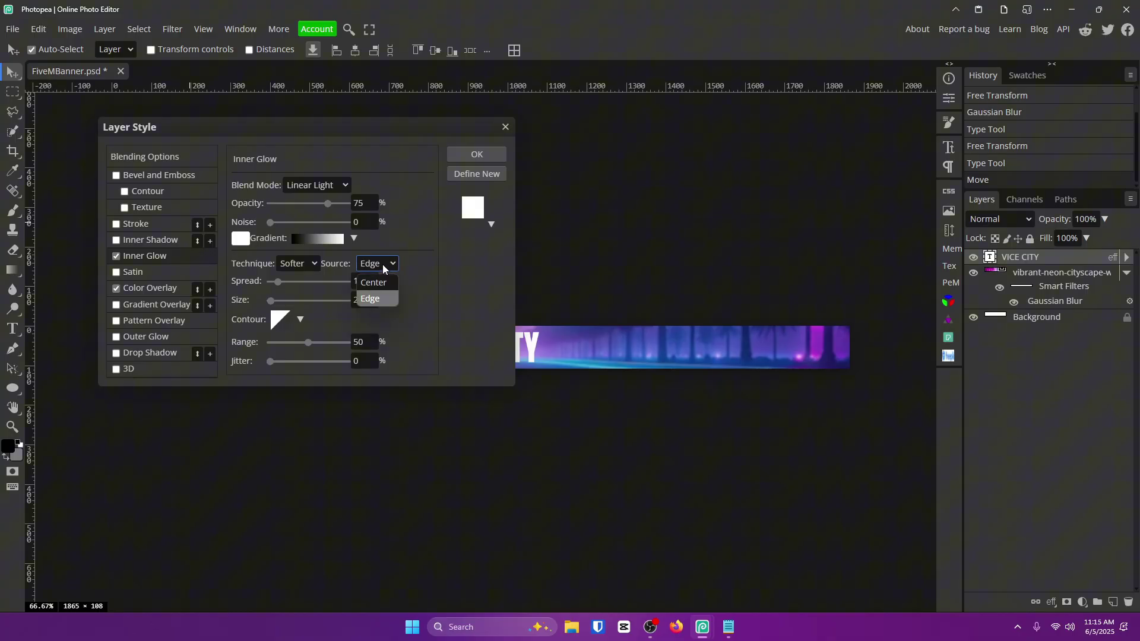
click(379, 278)
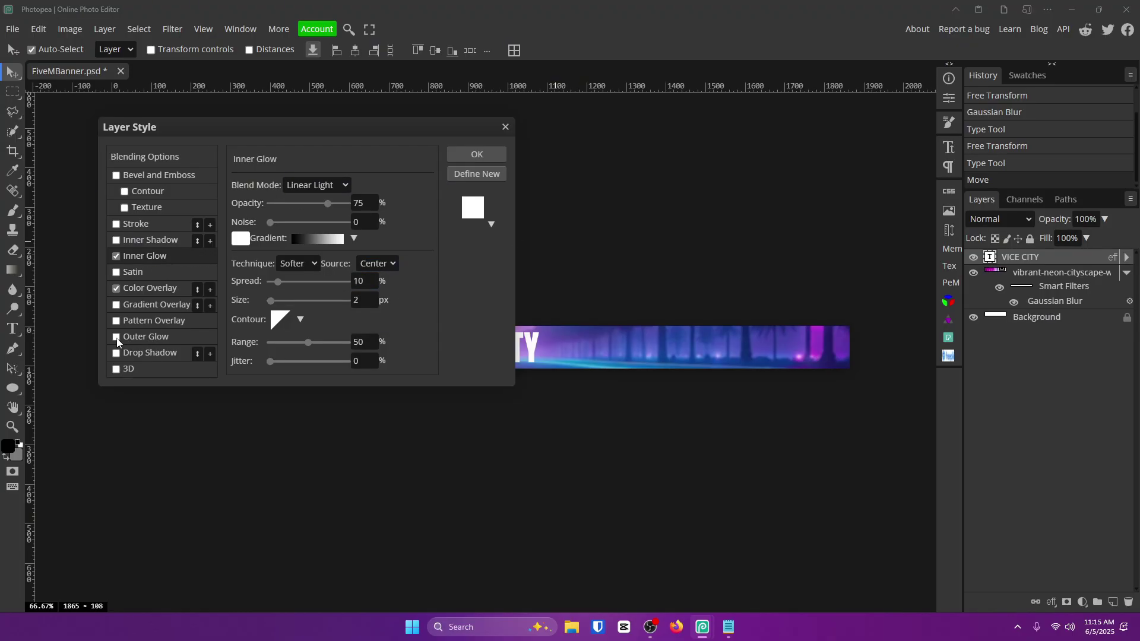
Step: Enable a Linear Light Outer Glow in bright blue (#00b5ff)
click(145, 337)
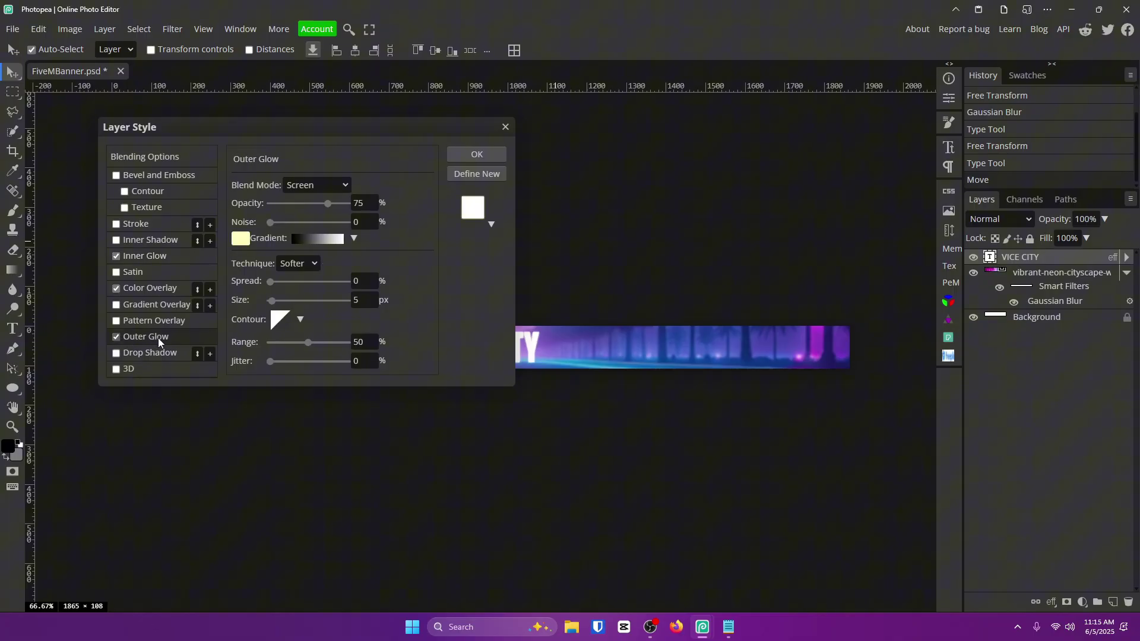
click(300, 188)
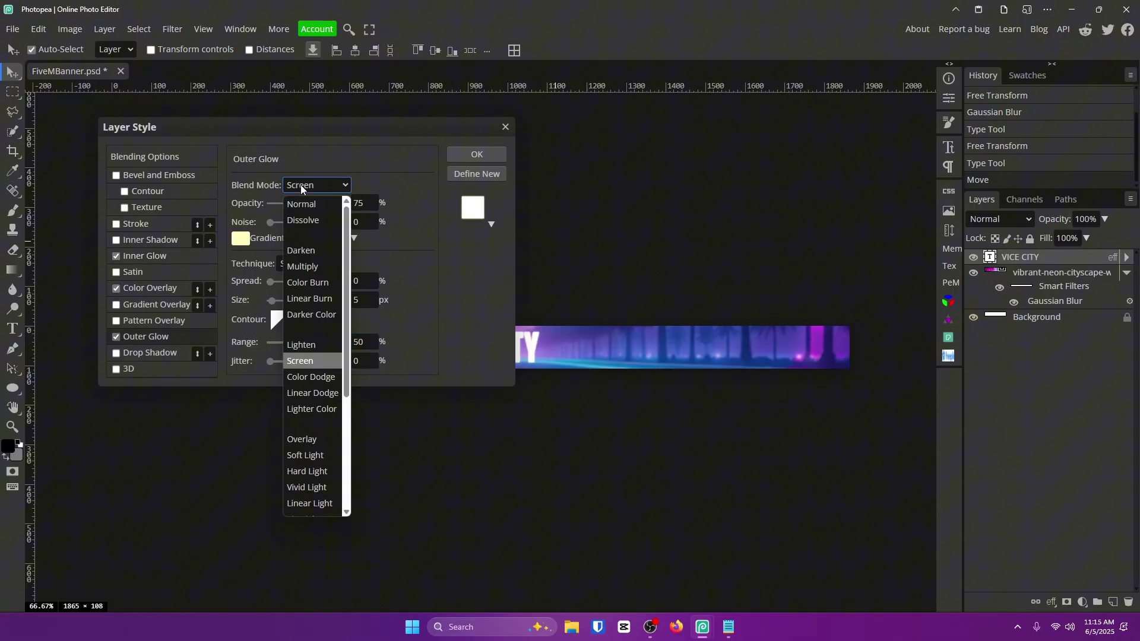
scroll(290, 282, down, 3)
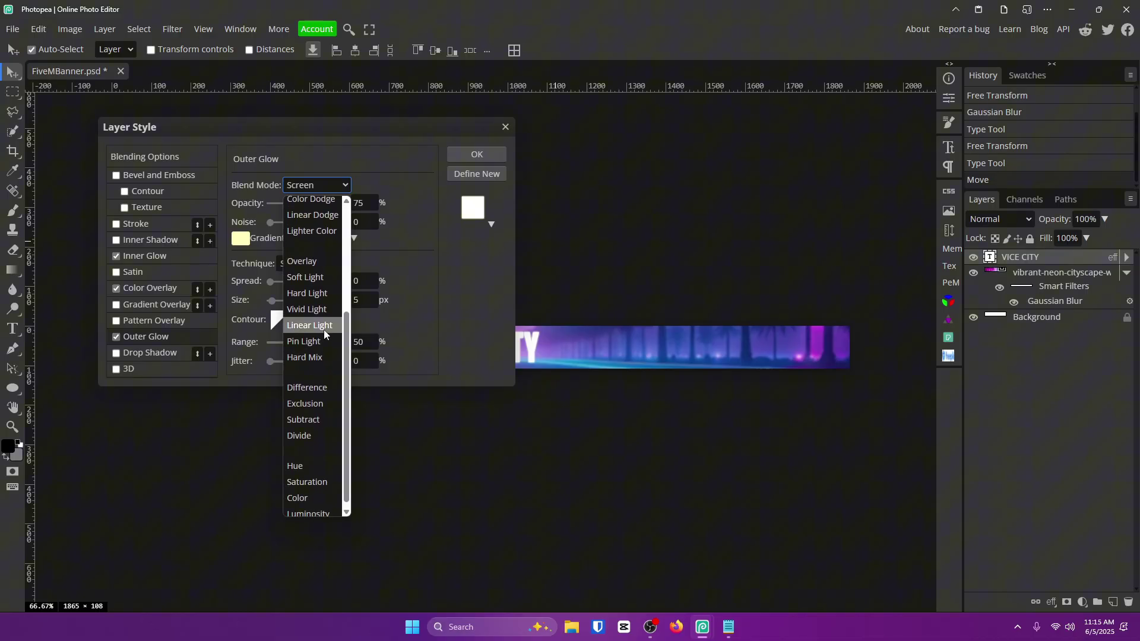
click(324, 329)
click(241, 239)
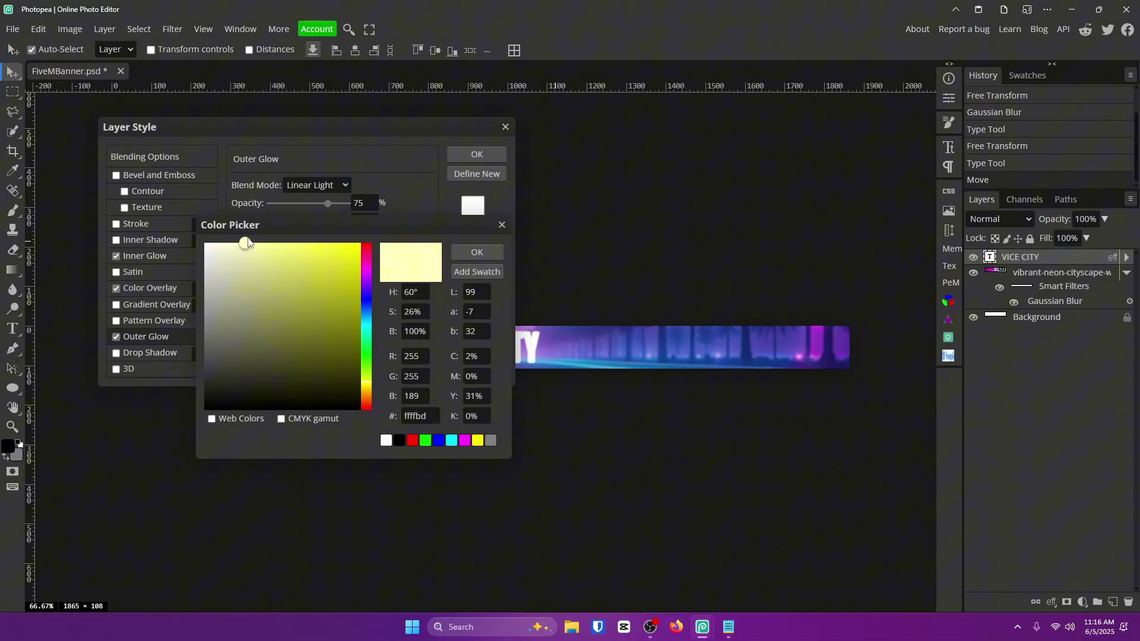
drag(366, 327, 367, 322)
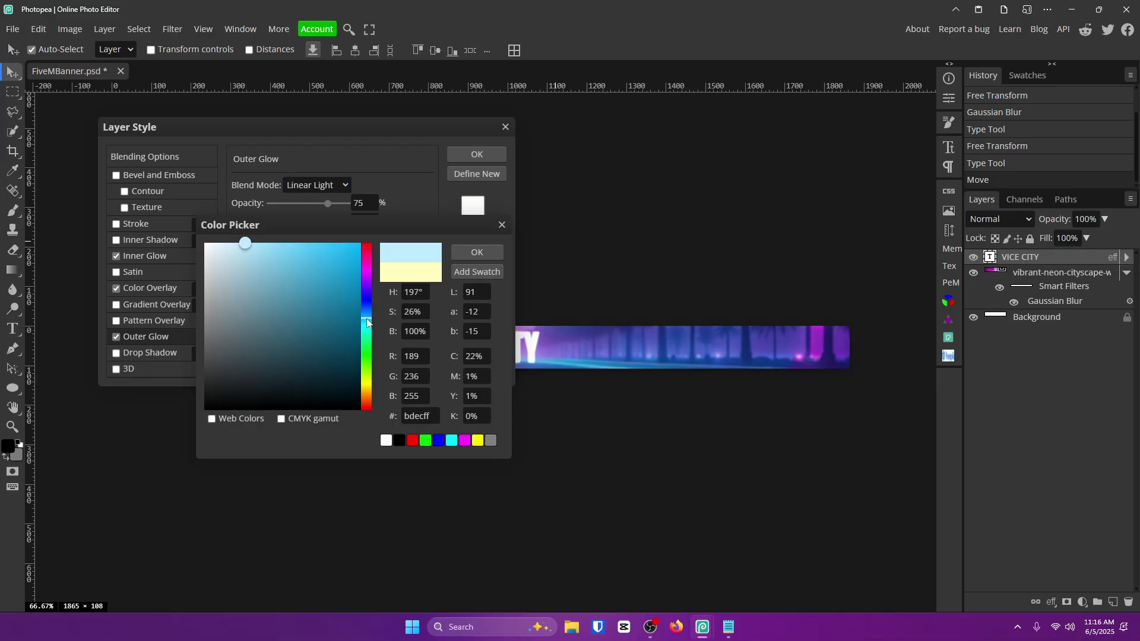
drag(359, 247, 391, 220)
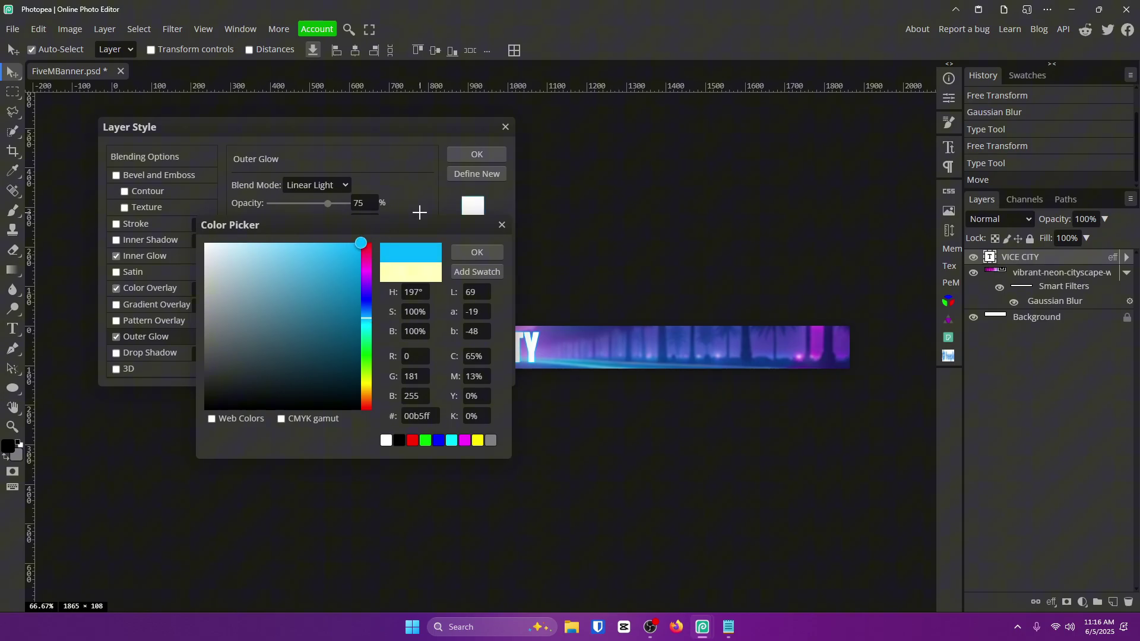
click(465, 251)
Step: Set the Outer Glow to 60% opacity, spread 10, size 20
drag(327, 204, 316, 204)
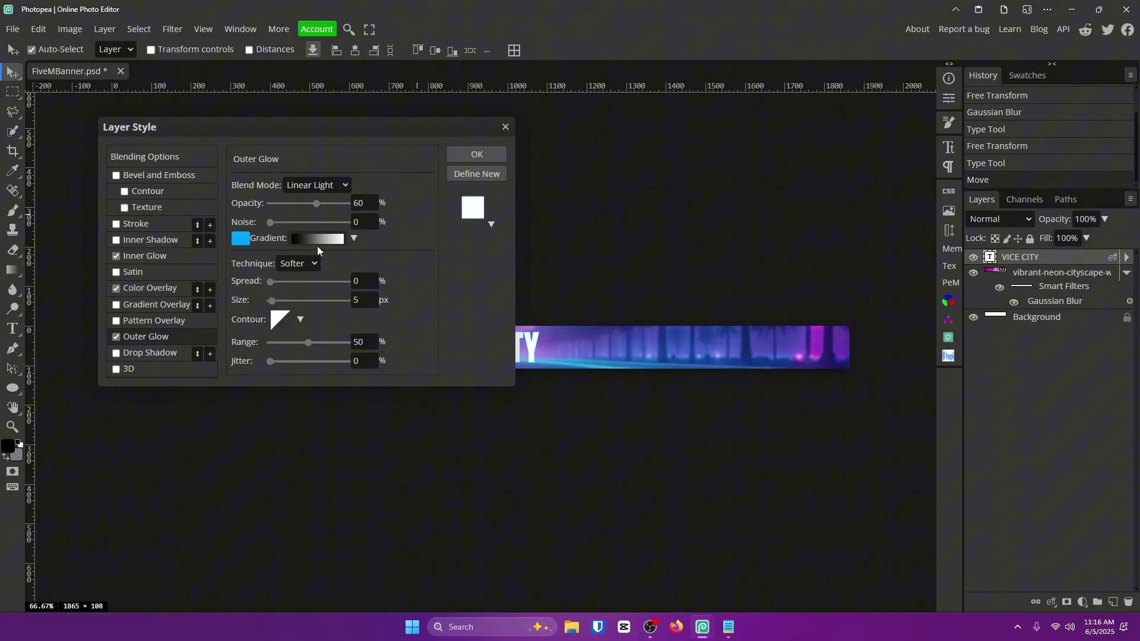
click(358, 281)
text(10)
click(365, 295)
text(20)
key(Return)
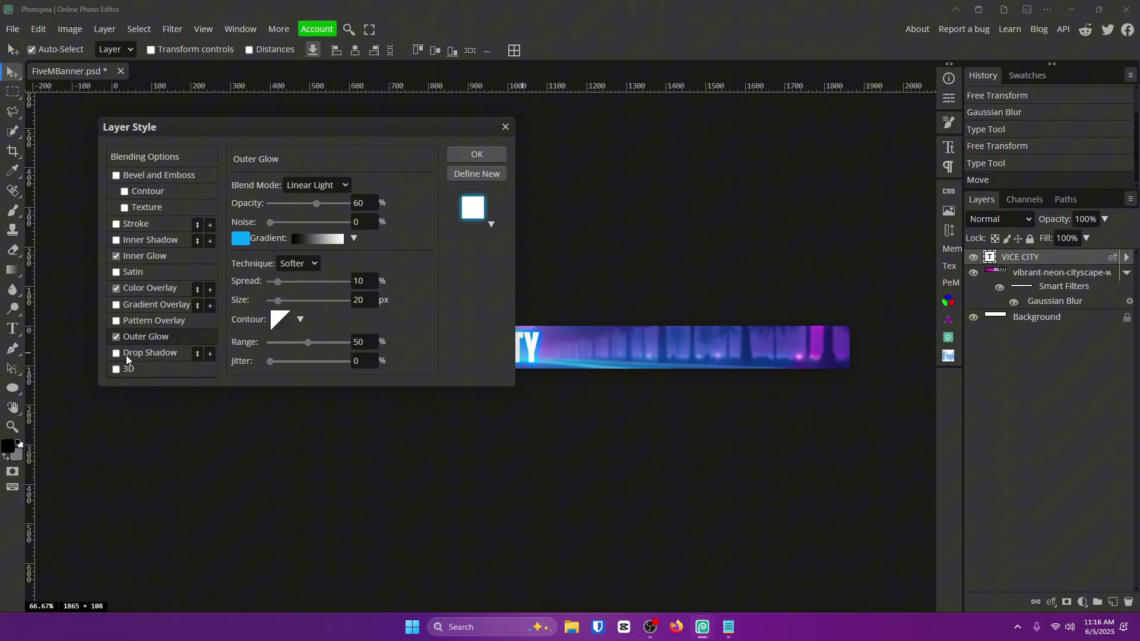
Step: Enable a Drop Shadow on VICE CITY with Linear Burn blend mode
click(152, 354)
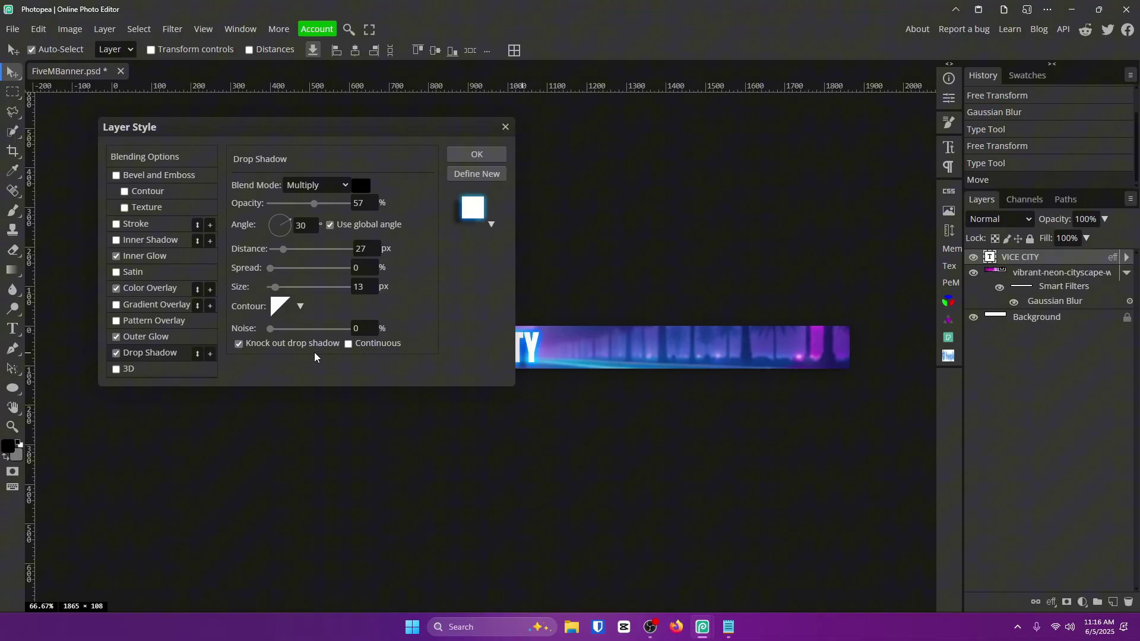
click(317, 185)
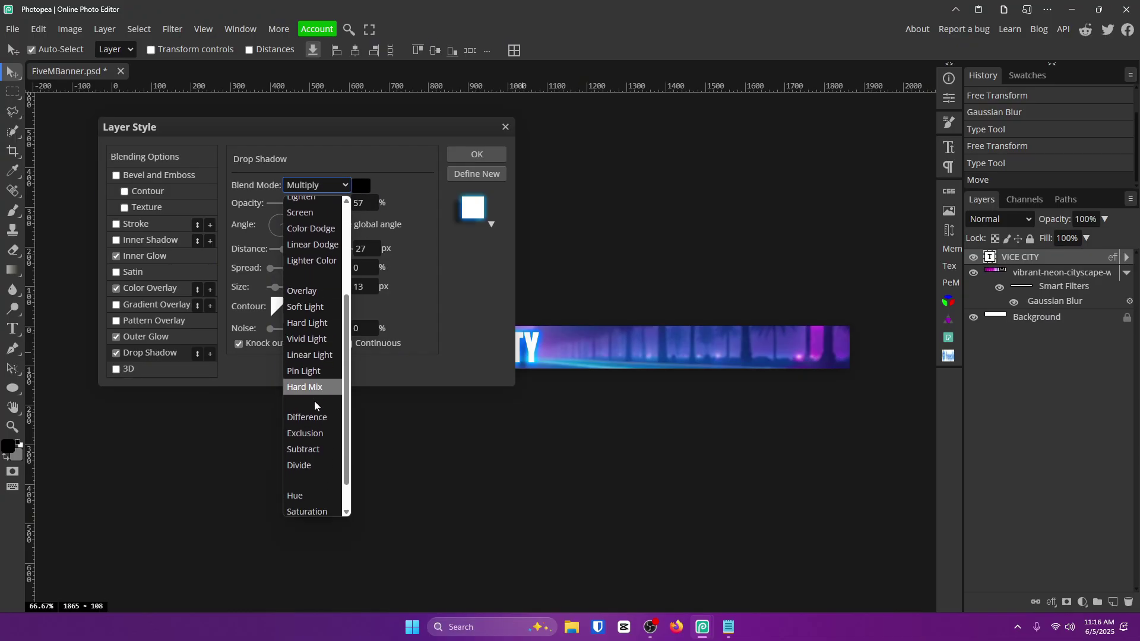
scroll(324, 297, down, 1)
scroll(323, 297, up, 3)
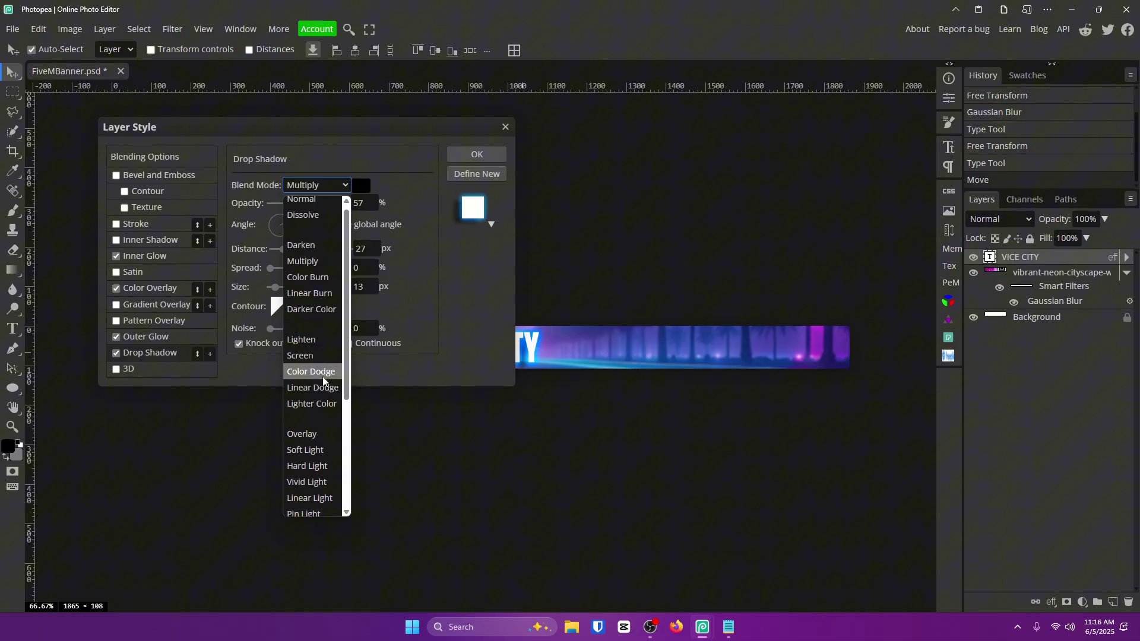
click(332, 295)
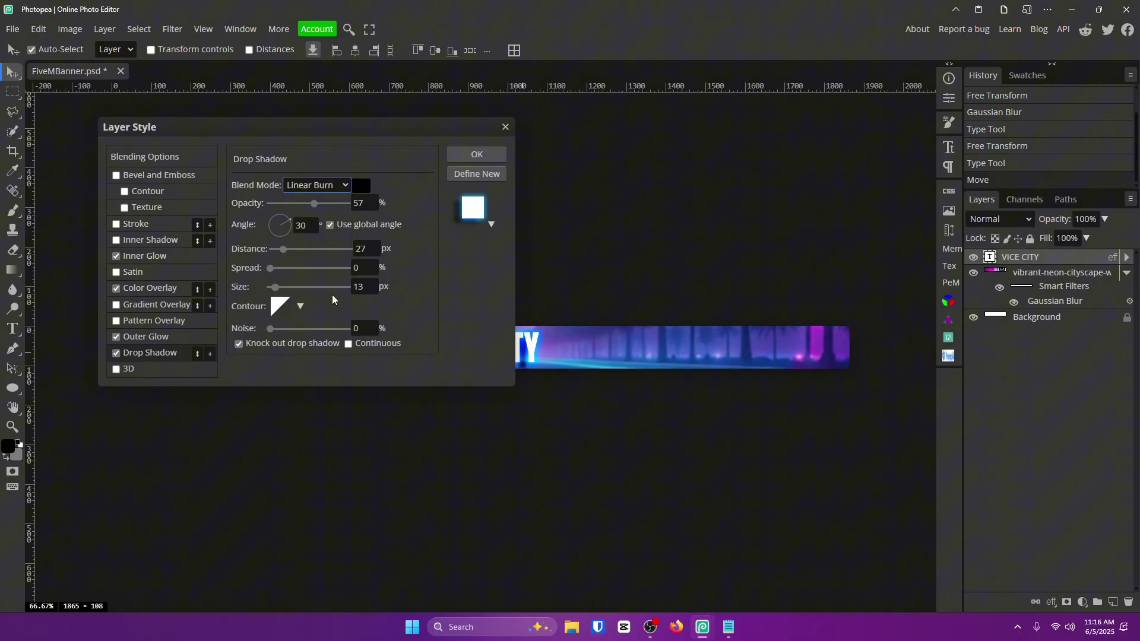
Step: Set the shadow to 22% opacity, distance 4, size 6, and apply the layer style
key(Tab)
text(22)
click(371, 242)
text(4)
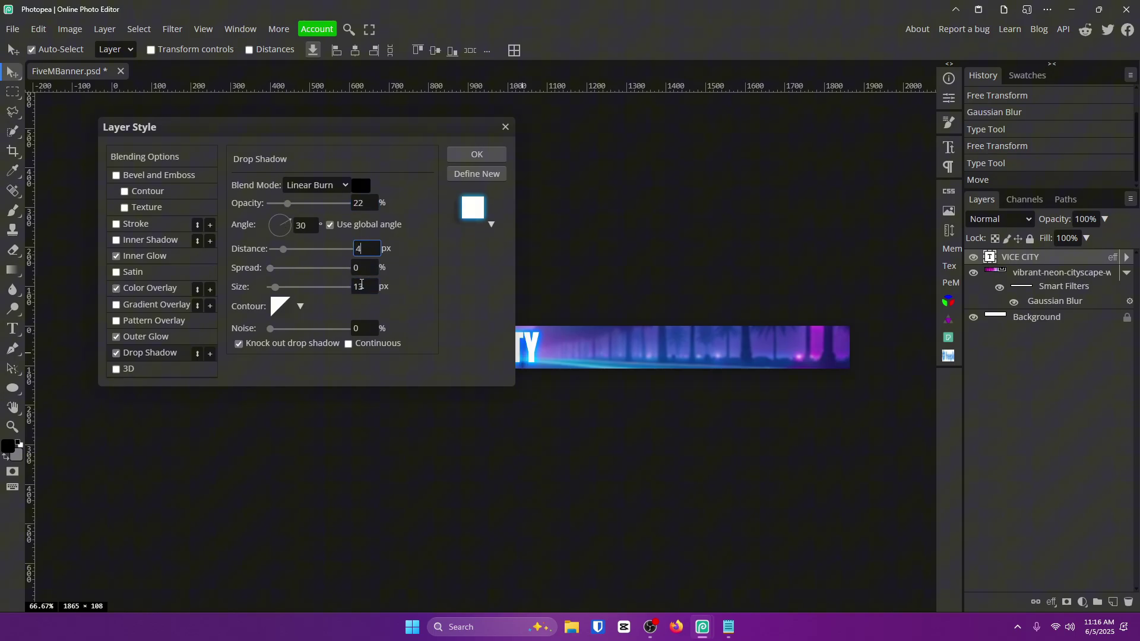
click(365, 287)
click(370, 287)
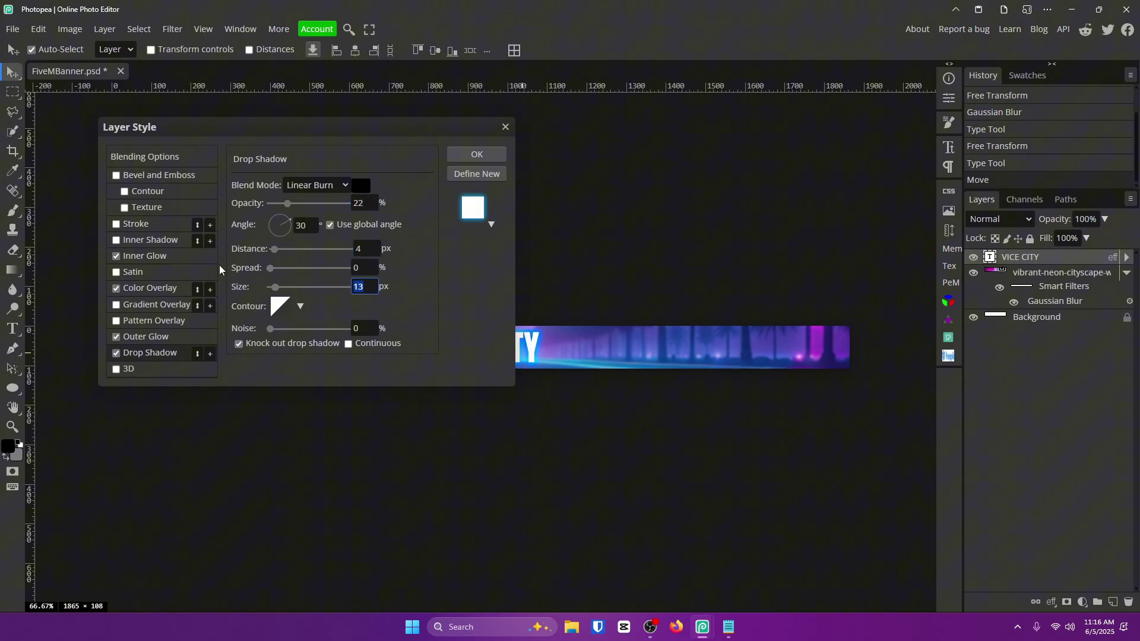
text(6)
click(386, 138)
drag(386, 138, 888, 73)
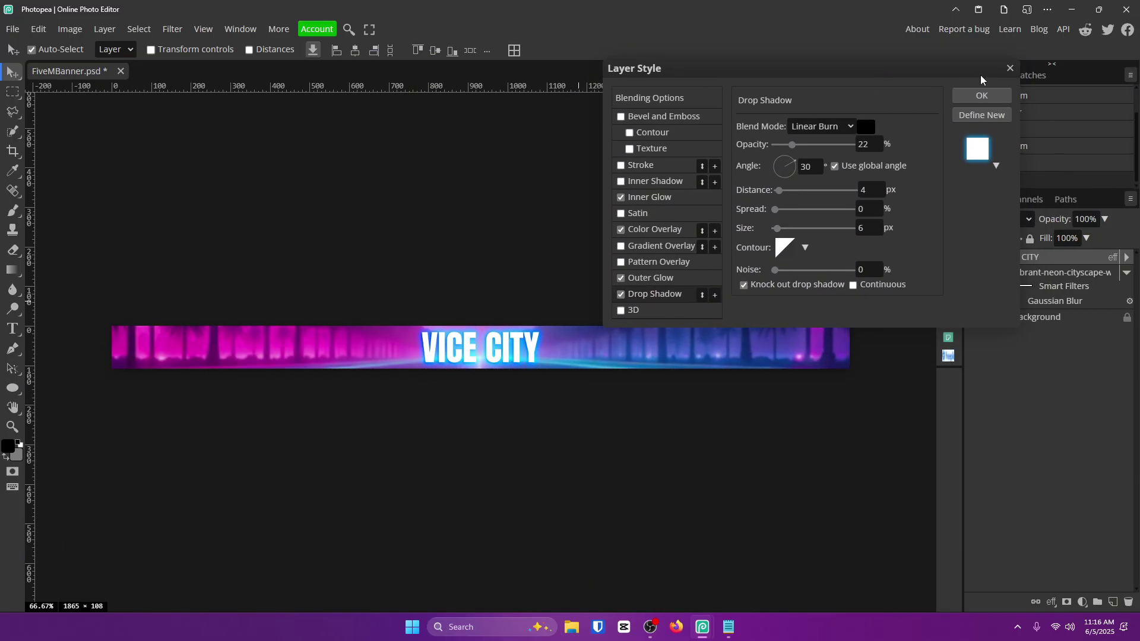
click(999, 95)
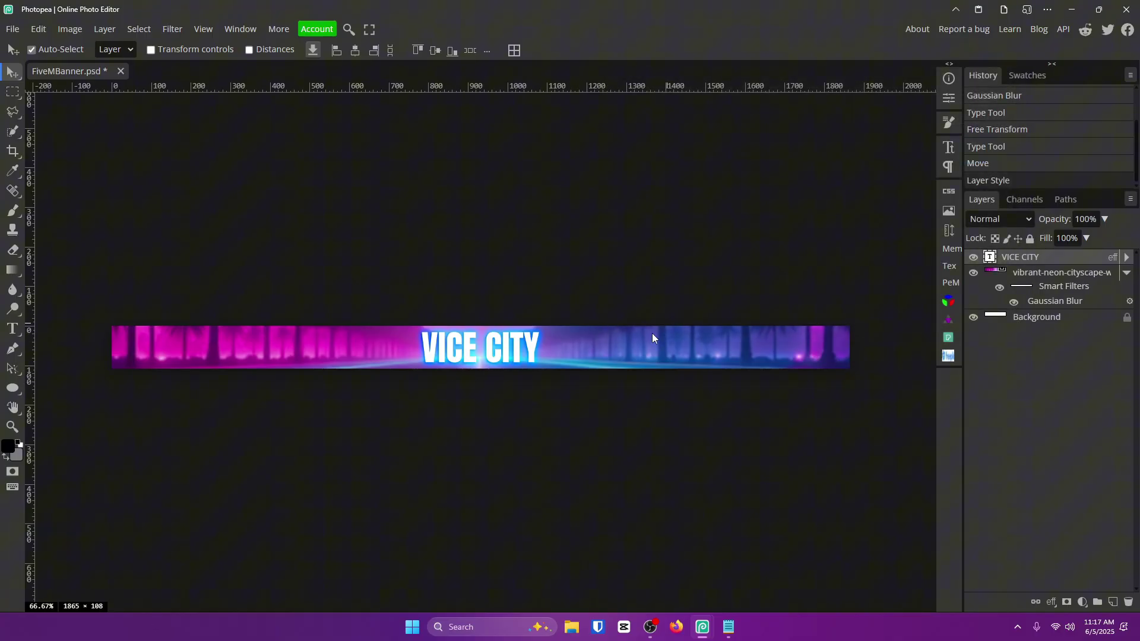
Step: Duplicate the VICE CITY text layer and delete VICE from the copy, leaving CITY
key(ctrl+j)
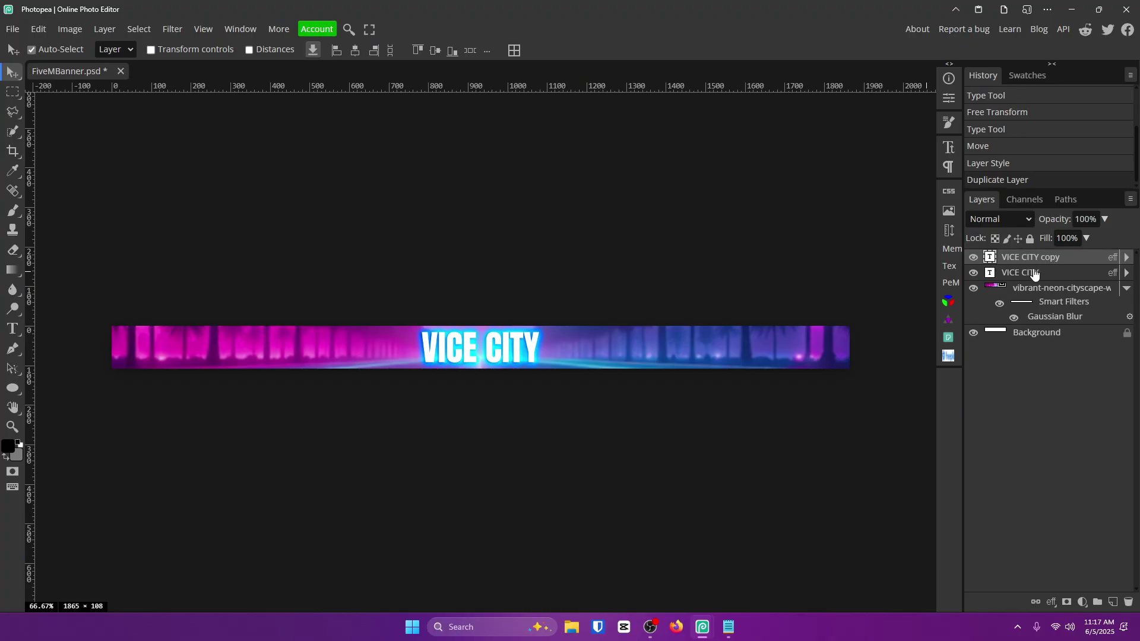
key(t)
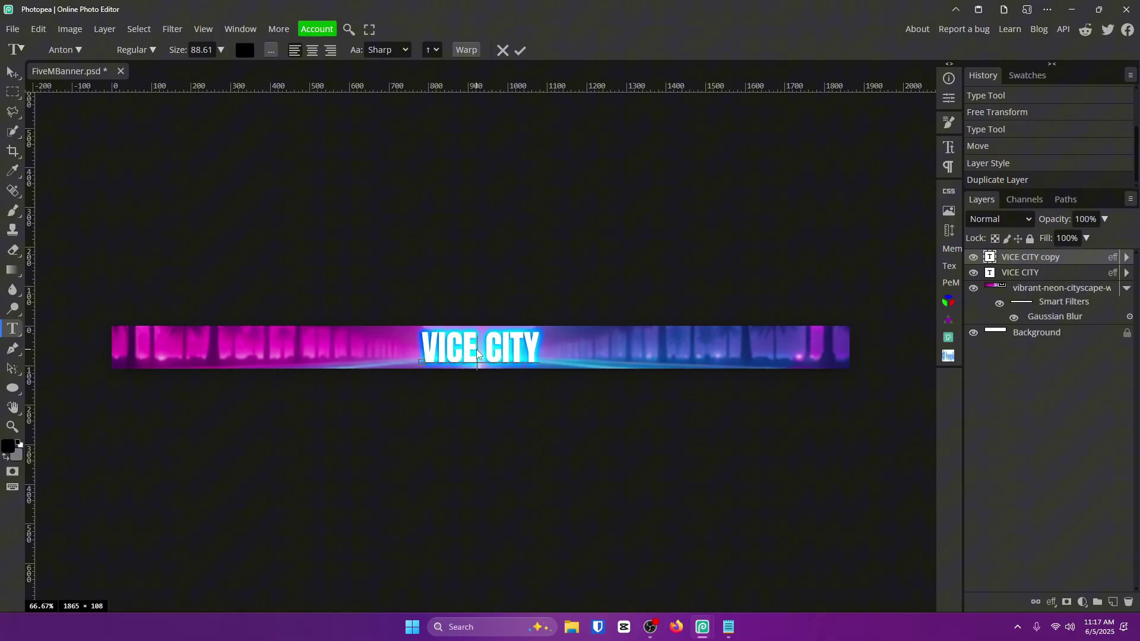
key(BackSpace)
key(BackSpace)
key(BackSpace)
key(BackSpace)
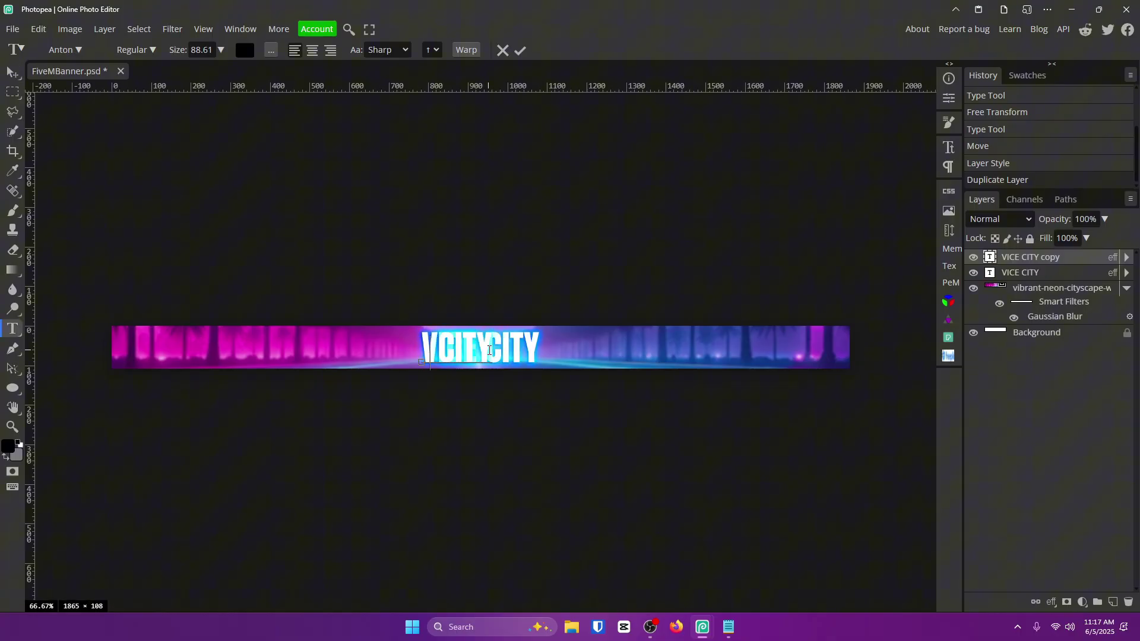
click(520, 50)
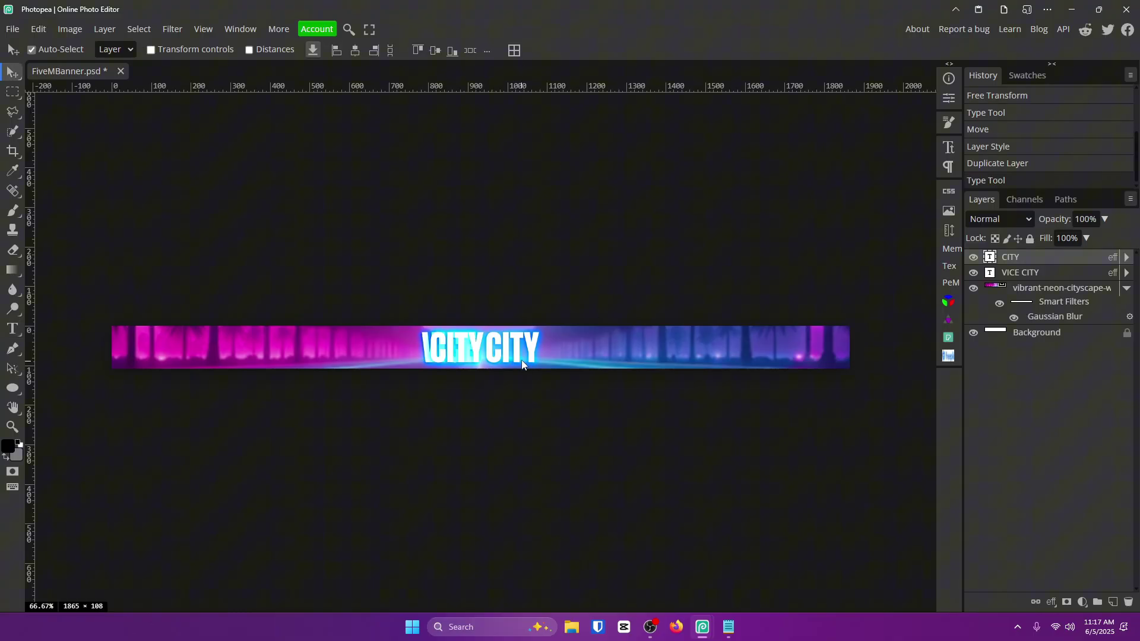
Step: Trim the letters off the end of the original VICE CITY text layer
double_click(516, 352)
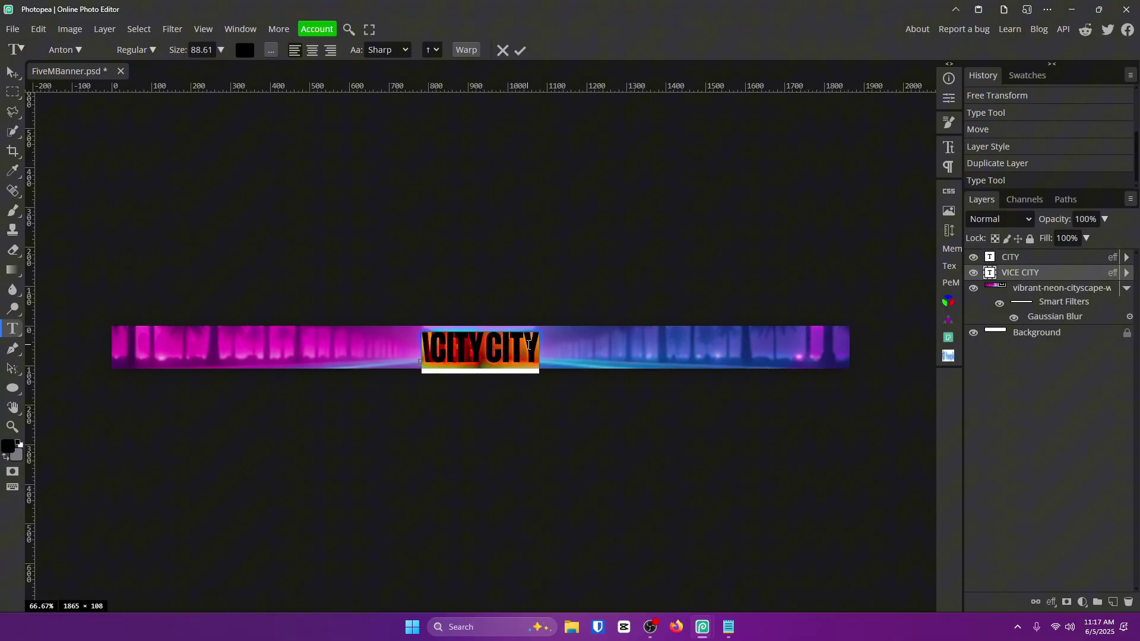
click(535, 345)
key(BackSpace)
key(BackSpace)
key(BackSpace)
key(BackSpace)
key(BackSpace)
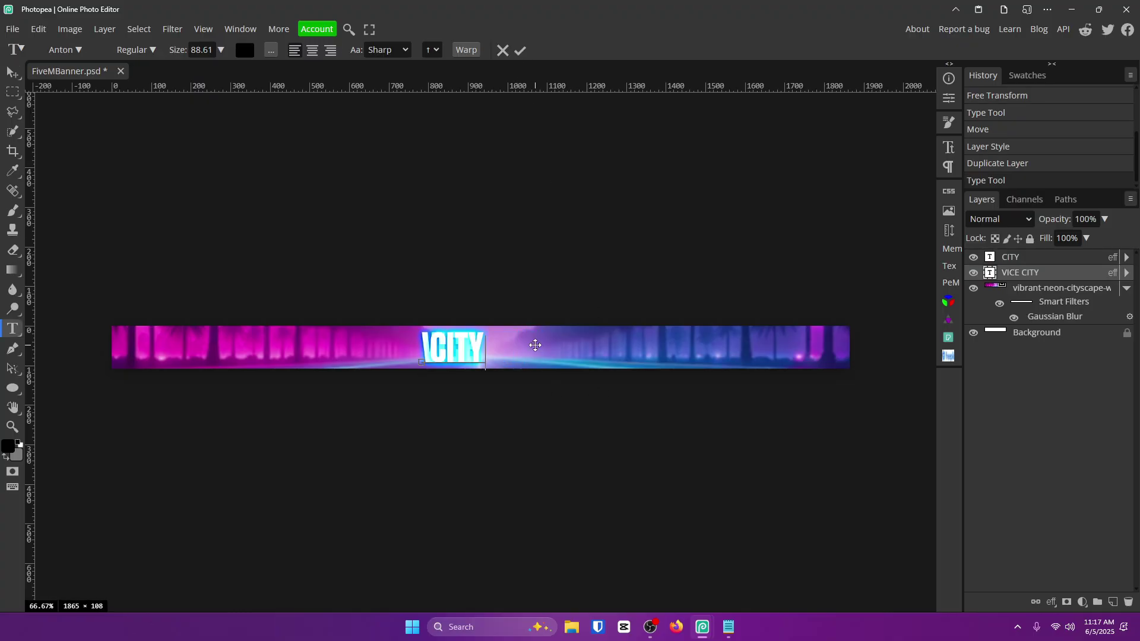
click(518, 52)
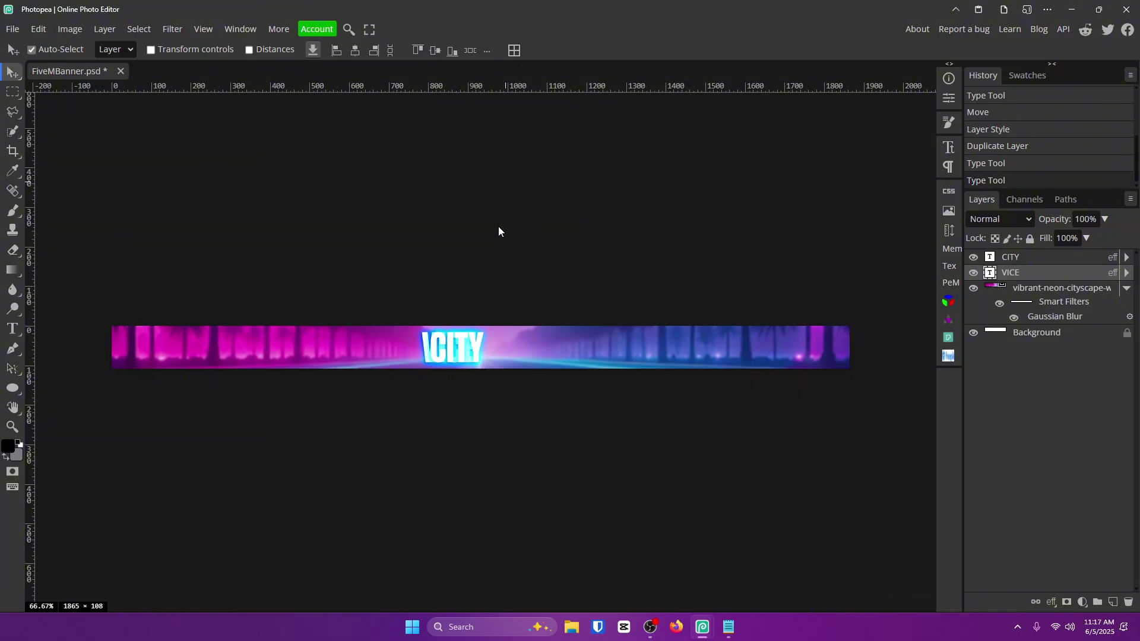
Step: Edit the CITY text layer, typing VICE at the start of its text
click(431, 354)
double_click(432, 354)
click(435, 352)
text(VICE)
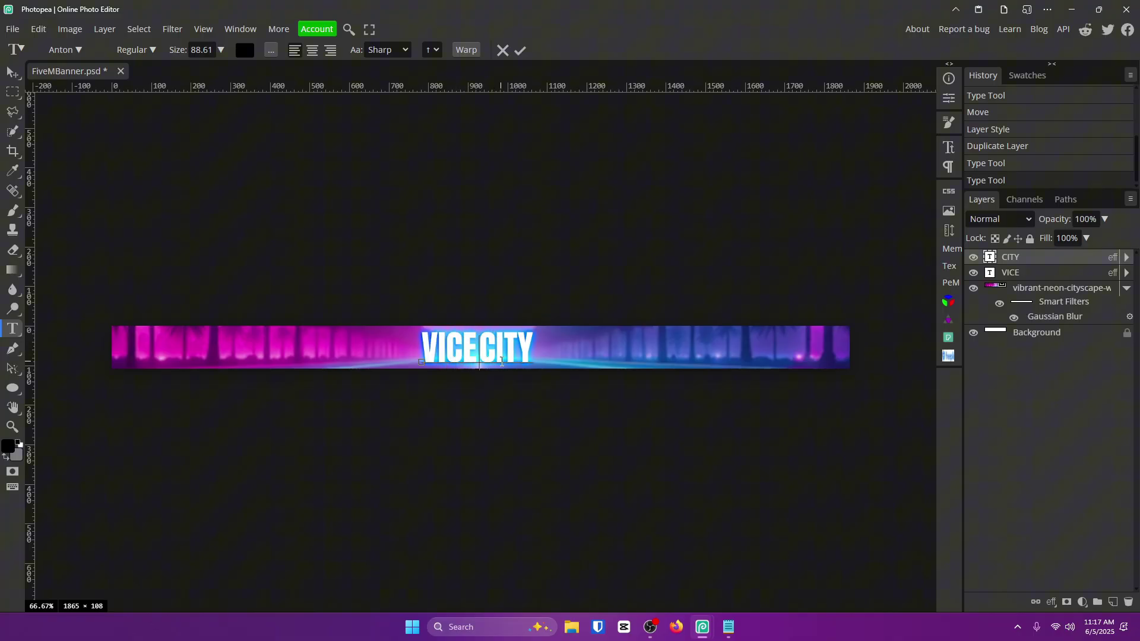
click(524, 54)
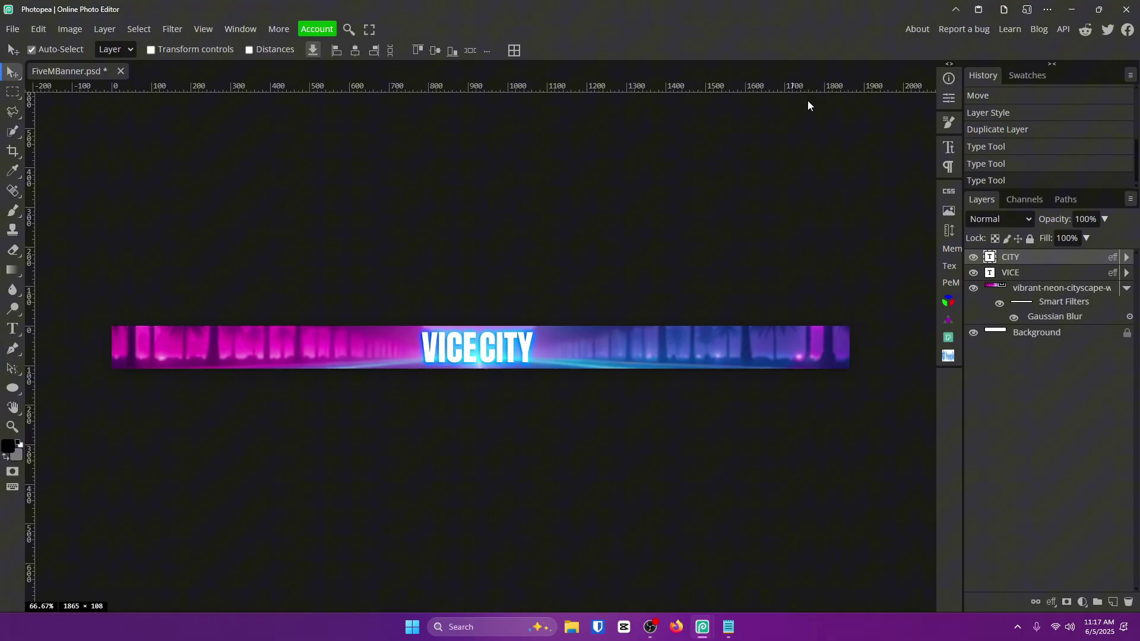
Step: Nudge the VICE layer right with Shift+Right, toggling VICE and CITY visibility to compare
click(1024, 274)
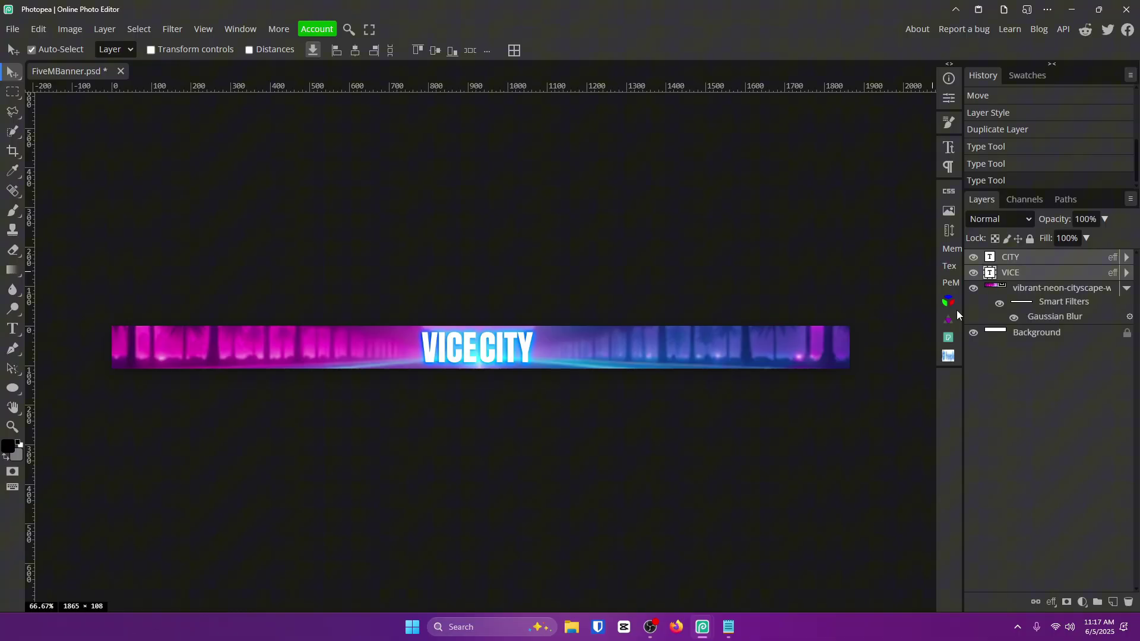
key(shift+Right)
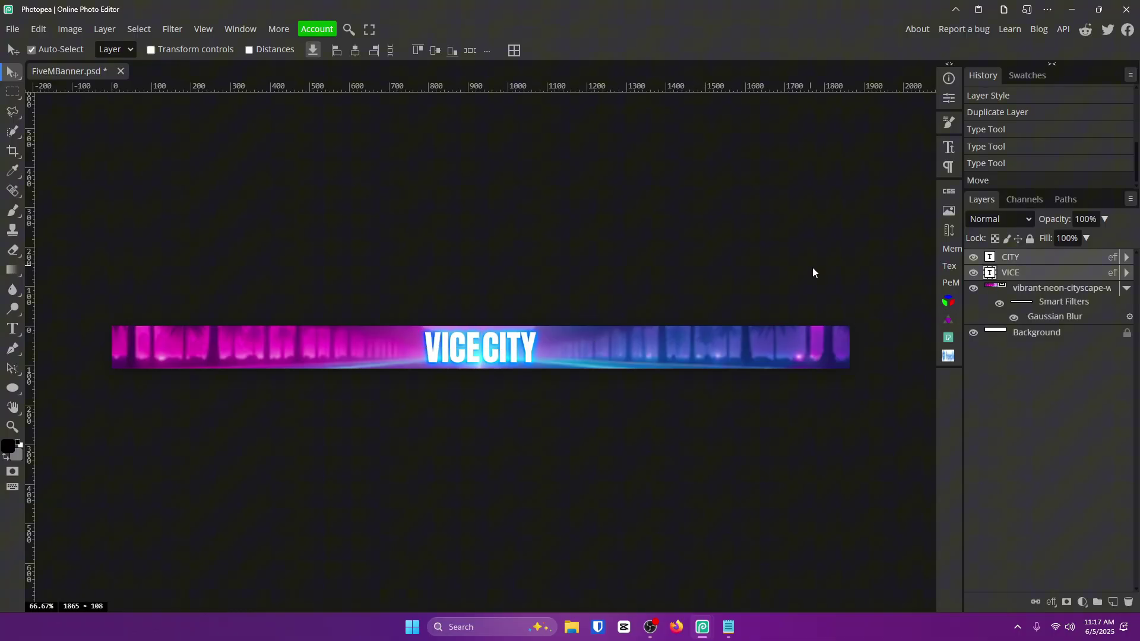
click(973, 273)
click(973, 273)
click(976, 259)
click(976, 259)
click(973, 257)
click(972, 257)
click(973, 273)
click(972, 257)
click(973, 257)
click(972, 273)
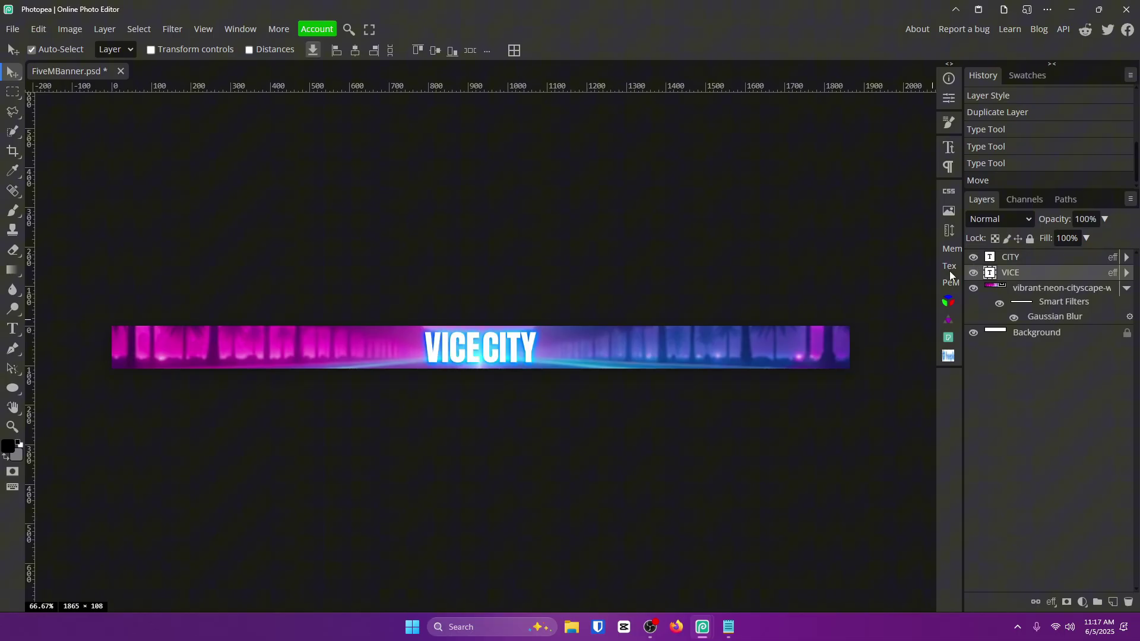
Step: Review the CITY layer's Colour Overlay style settings
click(1052, 259)
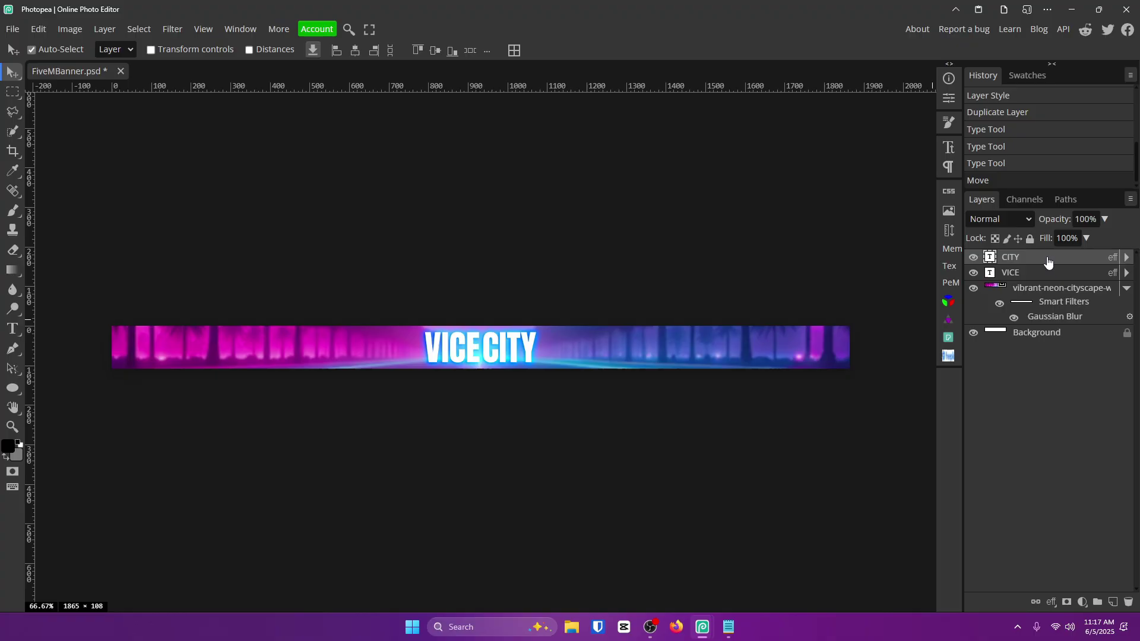
double_click(1079, 261)
click(645, 233)
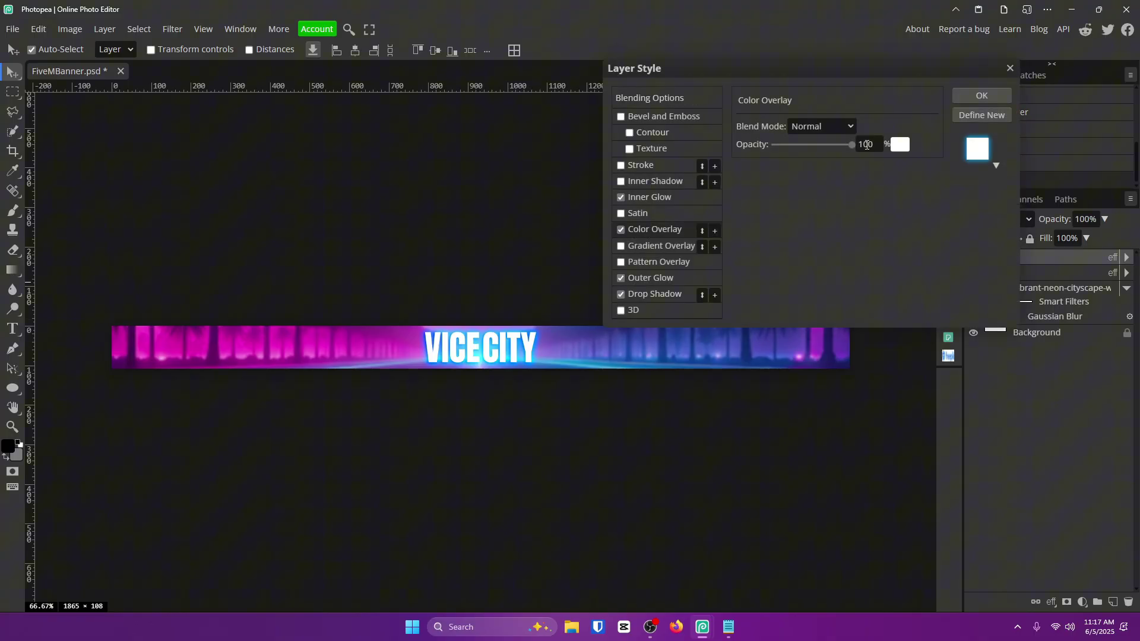
click(981, 96)
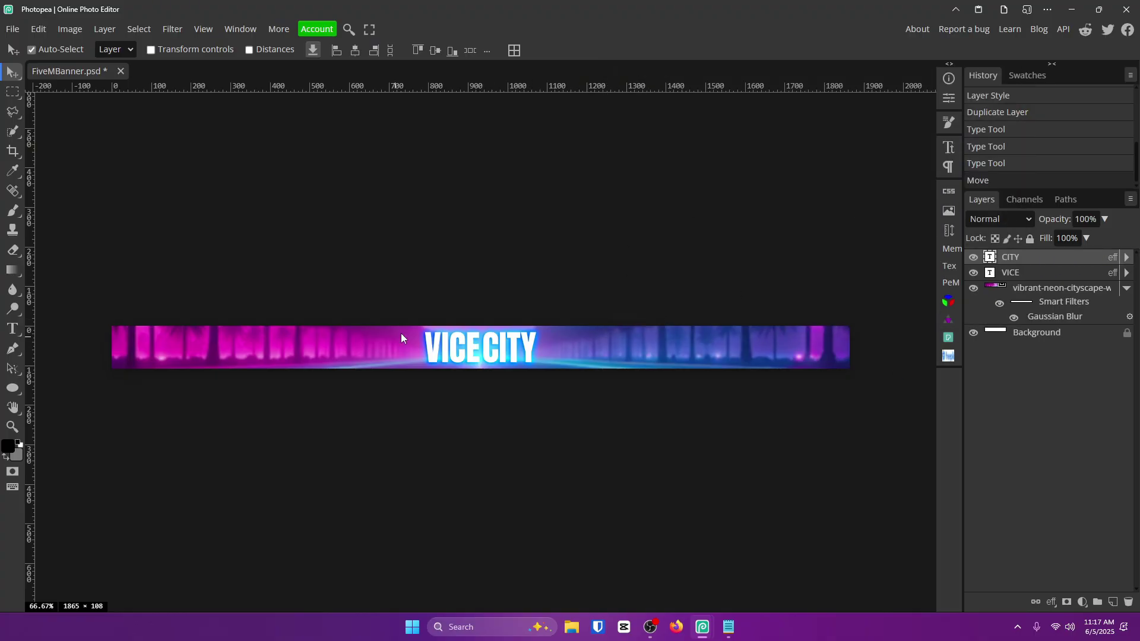
Step: Set the VICE layer's Outer Glow colour to magenta
click(1058, 277)
double_click(1058, 278)
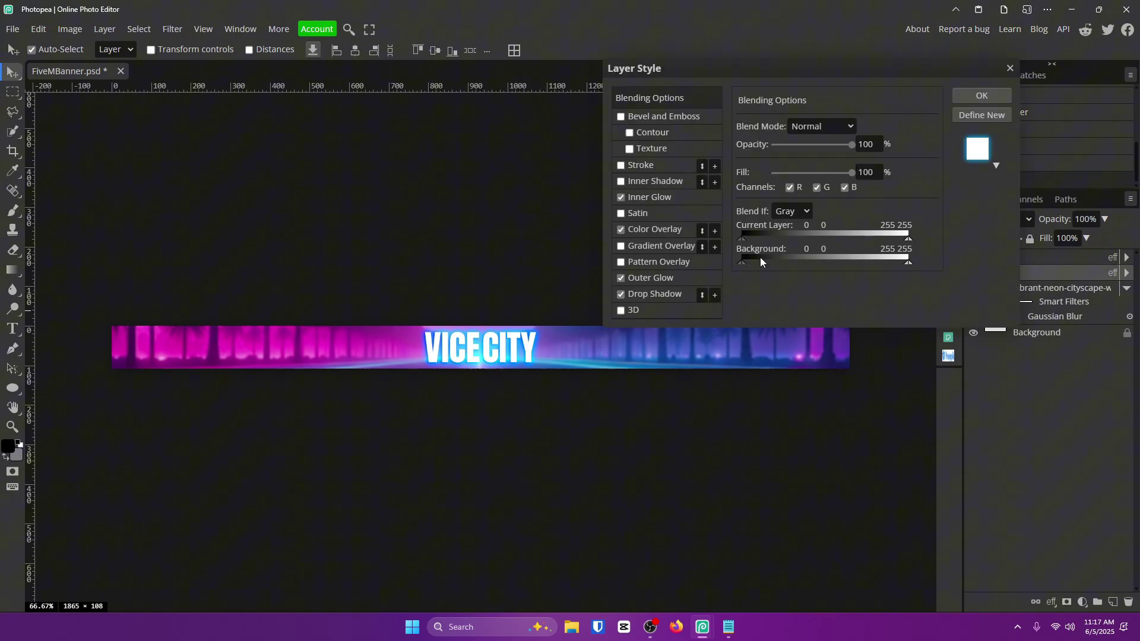
click(662, 230)
click(662, 198)
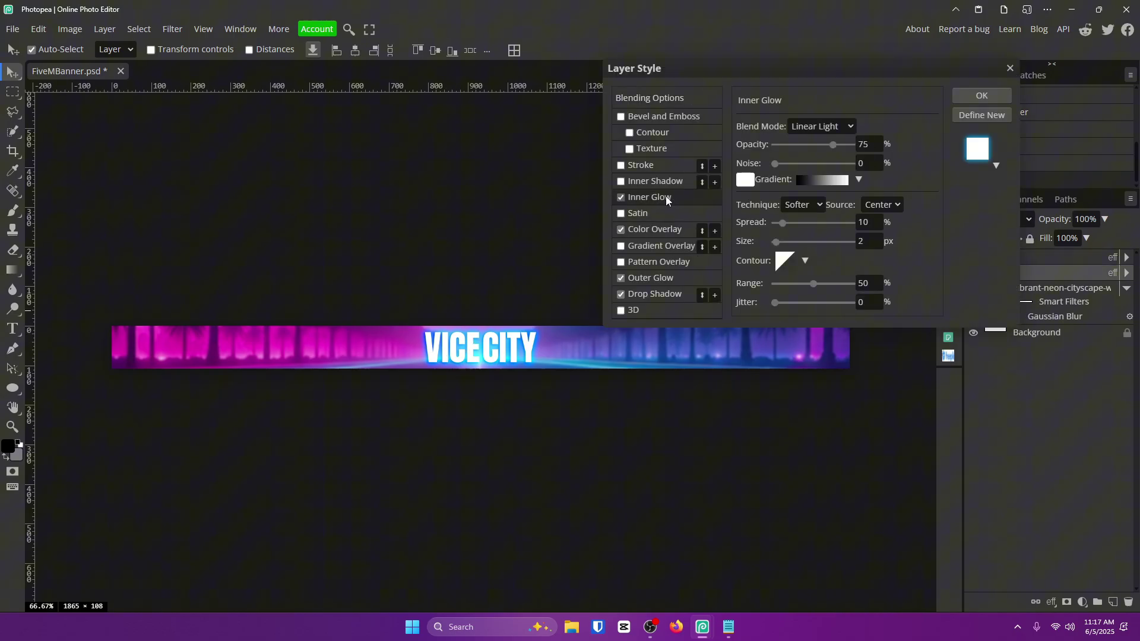
click(655, 278)
click(745, 179)
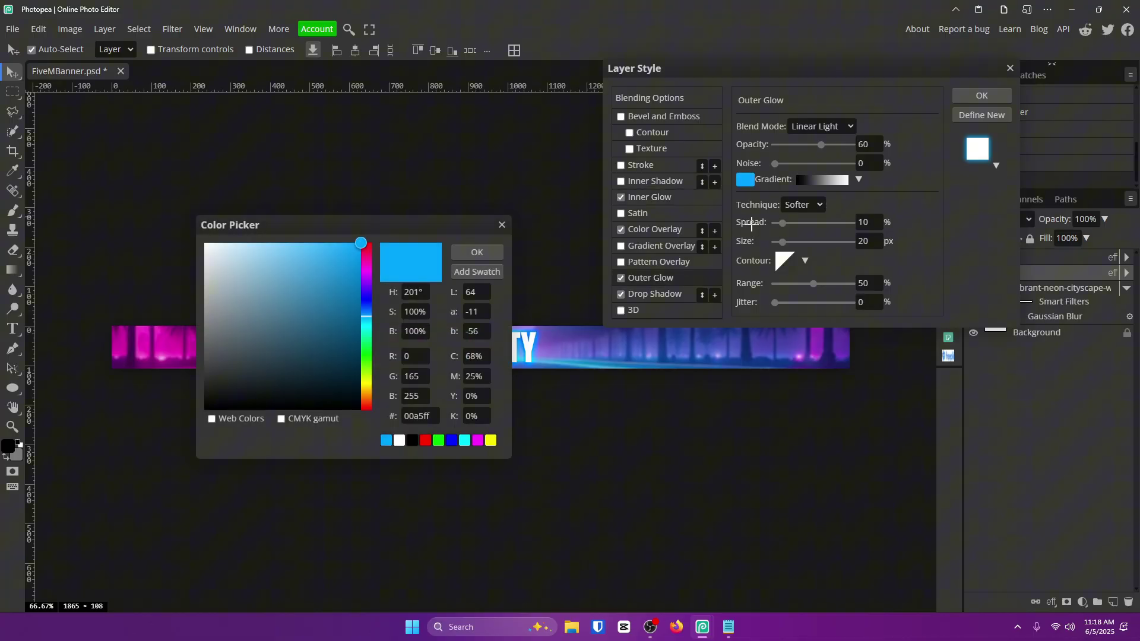
drag(368, 224, 631, 330)
click(626, 371)
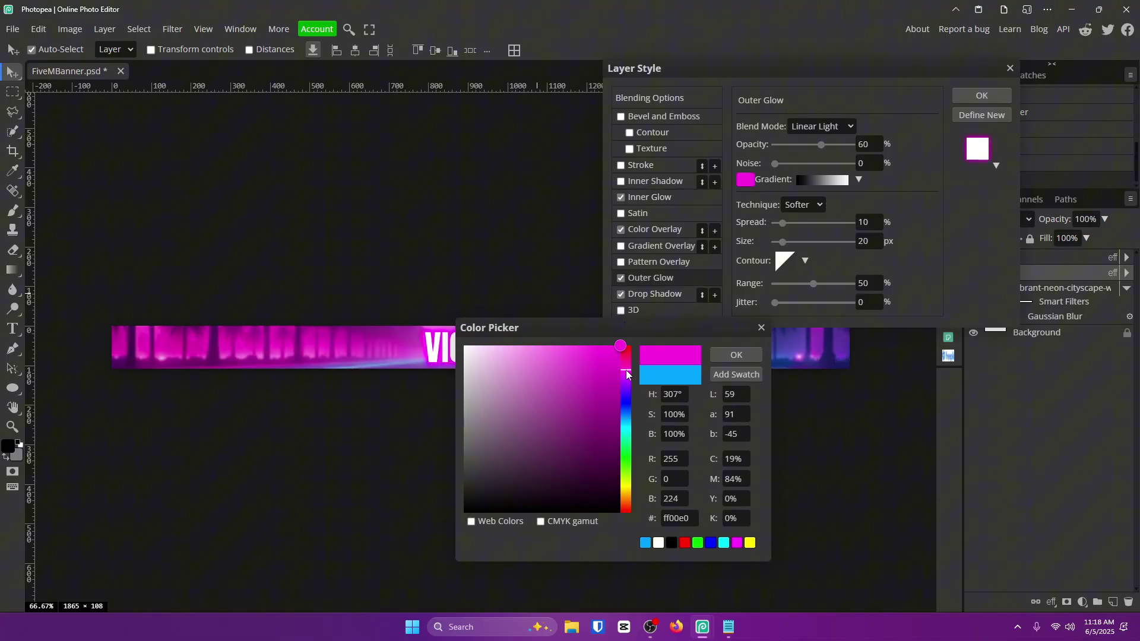
click(736, 354)
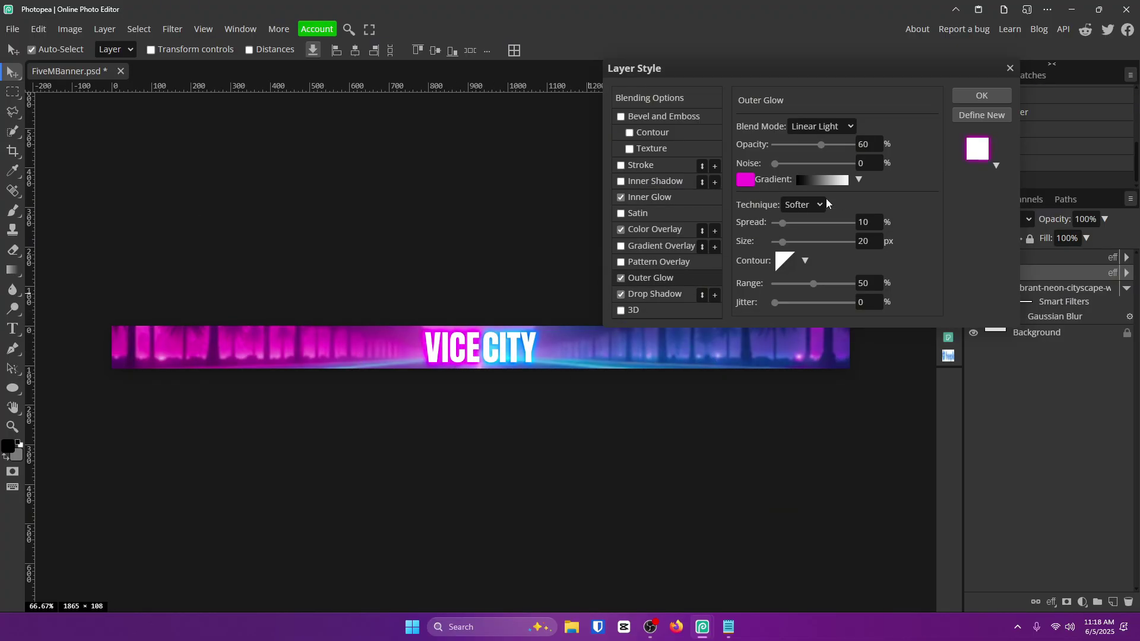
click(1000, 96)
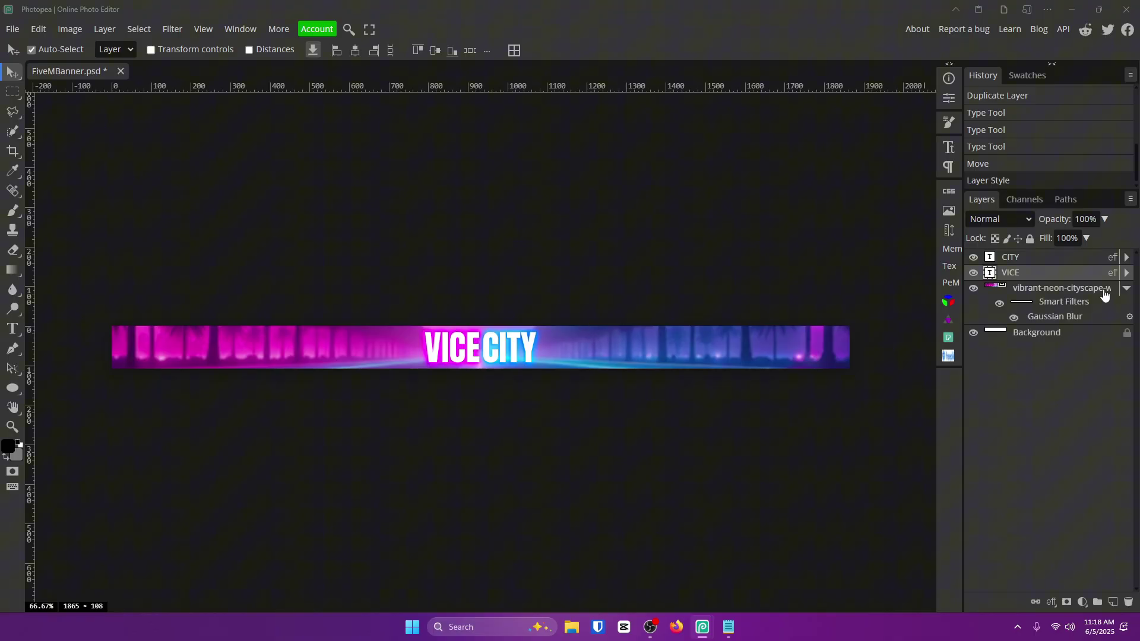
Step: Convert the VICE and CITY text layers into one smart object
click(1043, 260)
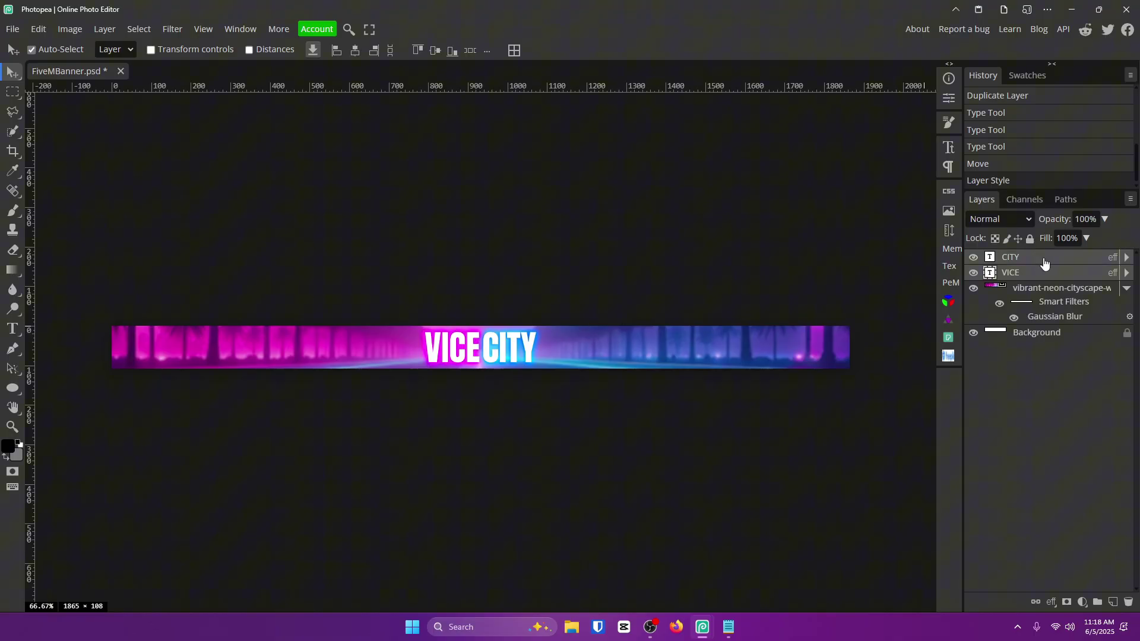
right_click(1044, 263)
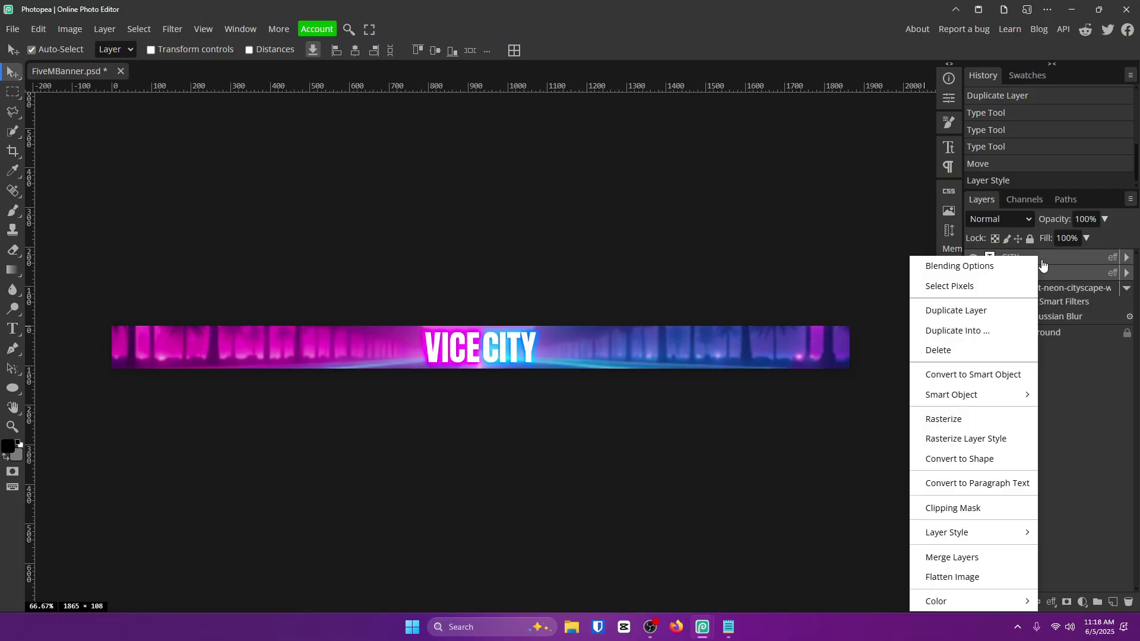
click(983, 377)
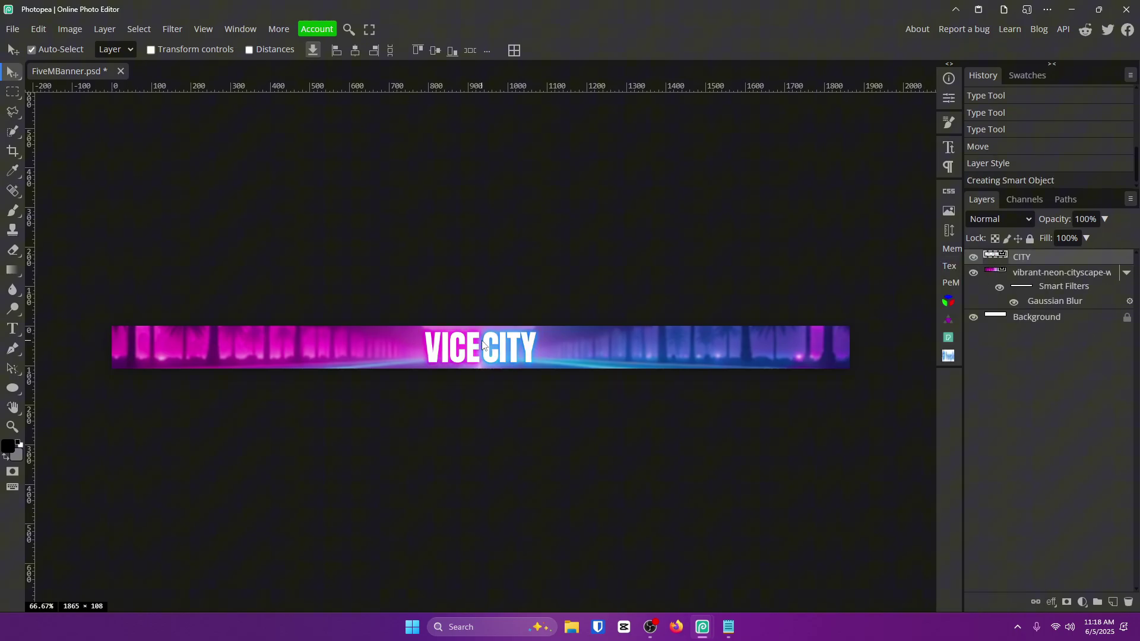
Step: Undo an accidental move and open the CITY smart object's contents as CITY.psd
drag(731, 305, 871, 274)
key(ctrl+z)
click(972, 257)
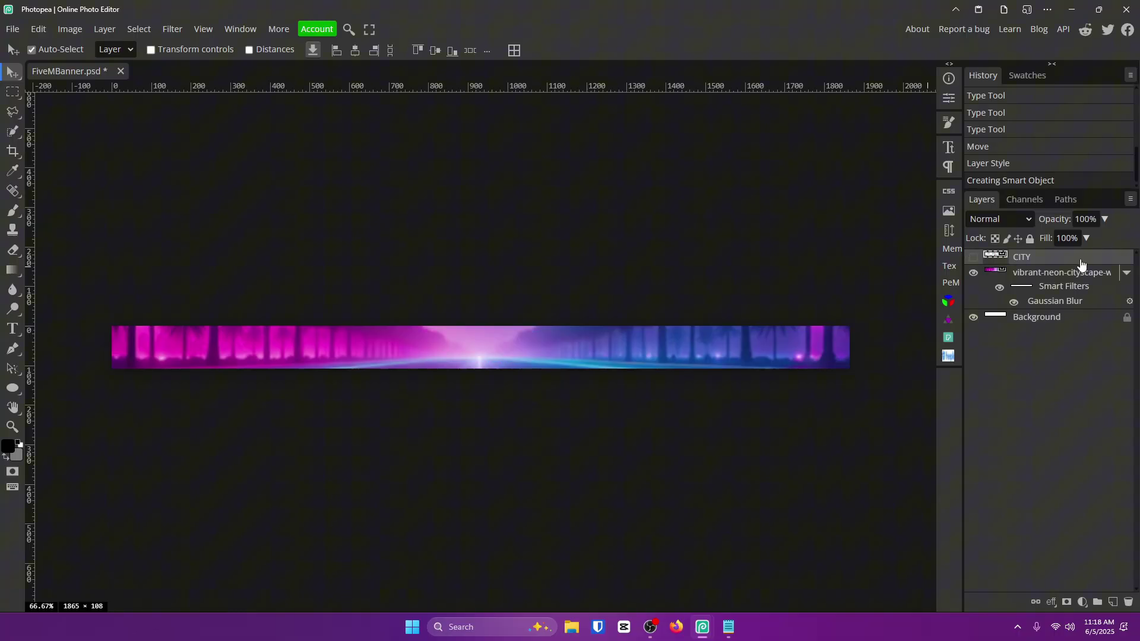
click(972, 257)
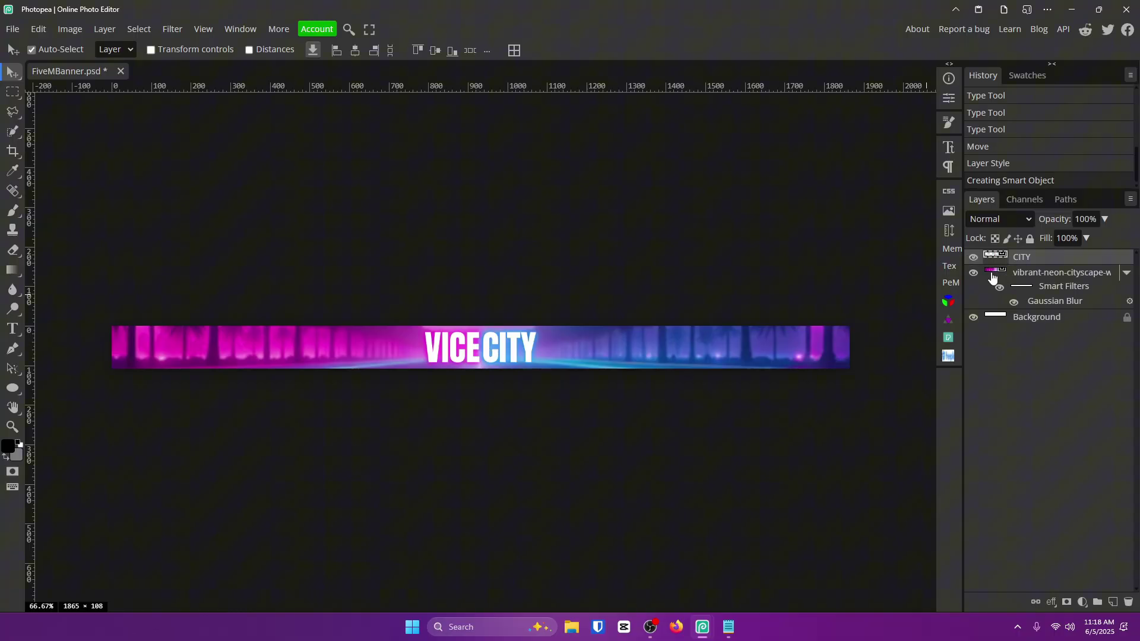
double_click(995, 255)
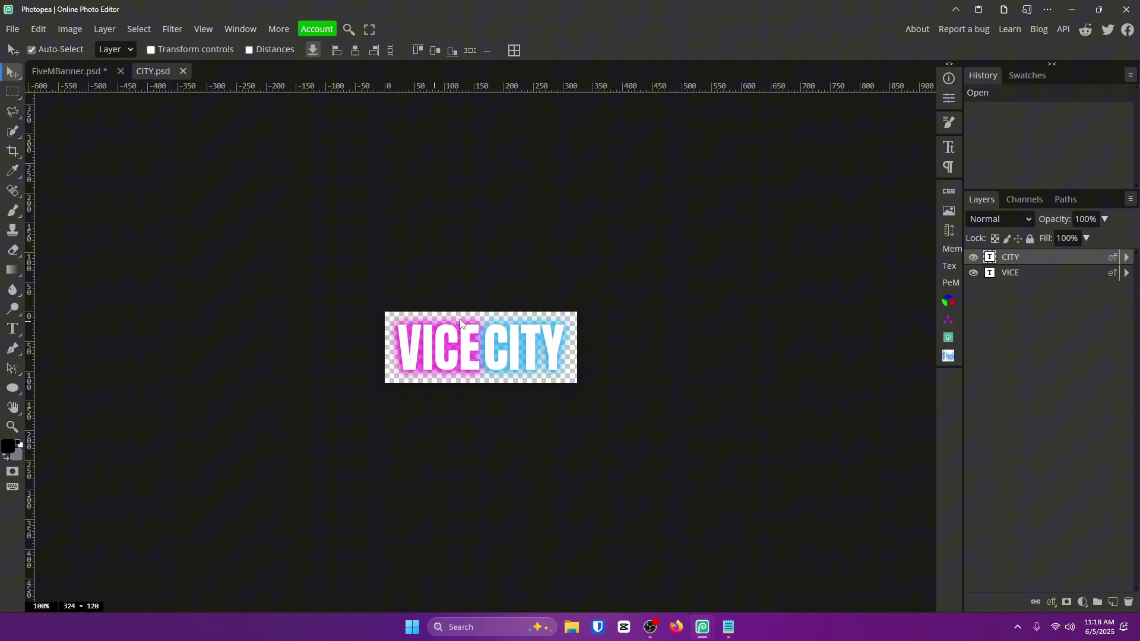
Step: In FiveMBanner, add black DISCORD.GG/BLANK text and drag it to the banner's left side
click(65, 71)
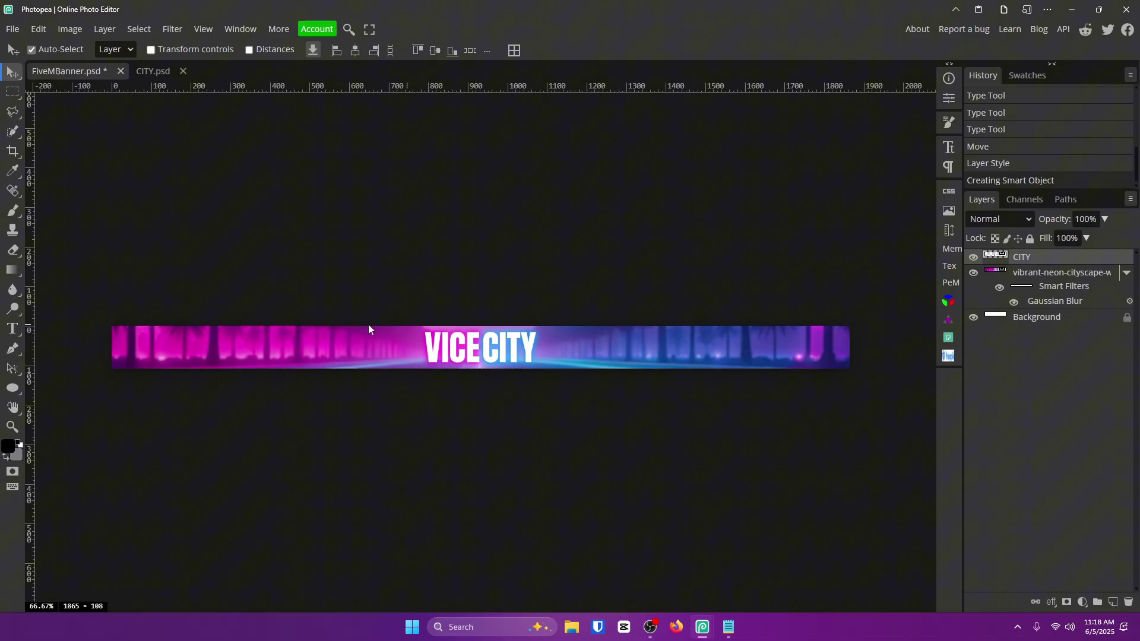
click(12, 328)
click(218, 349)
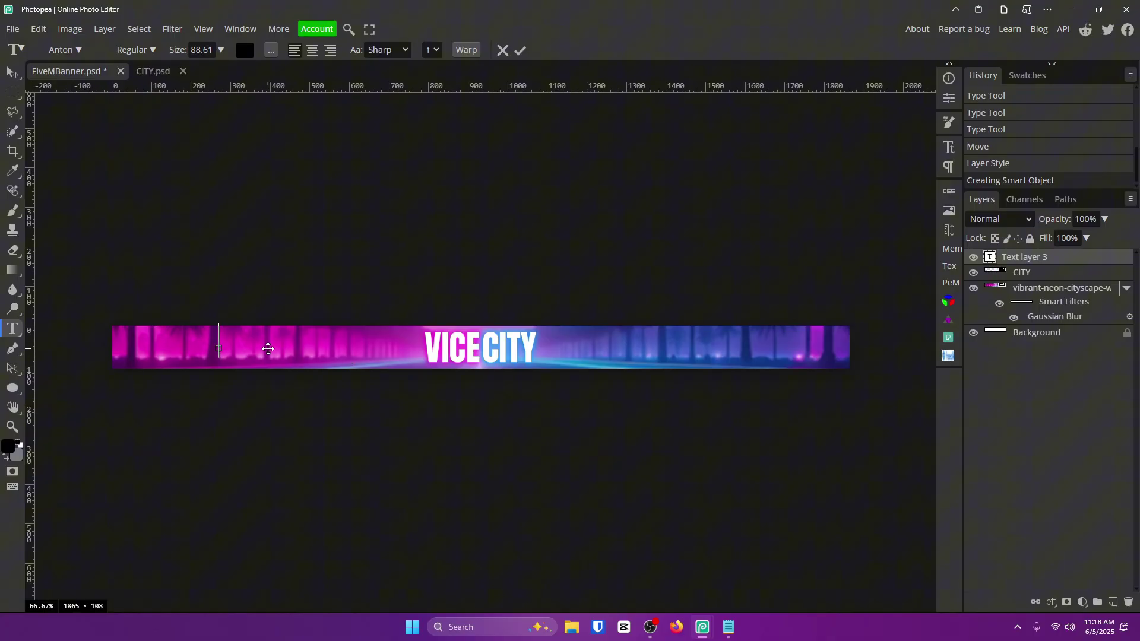
text(DISCORD.G)
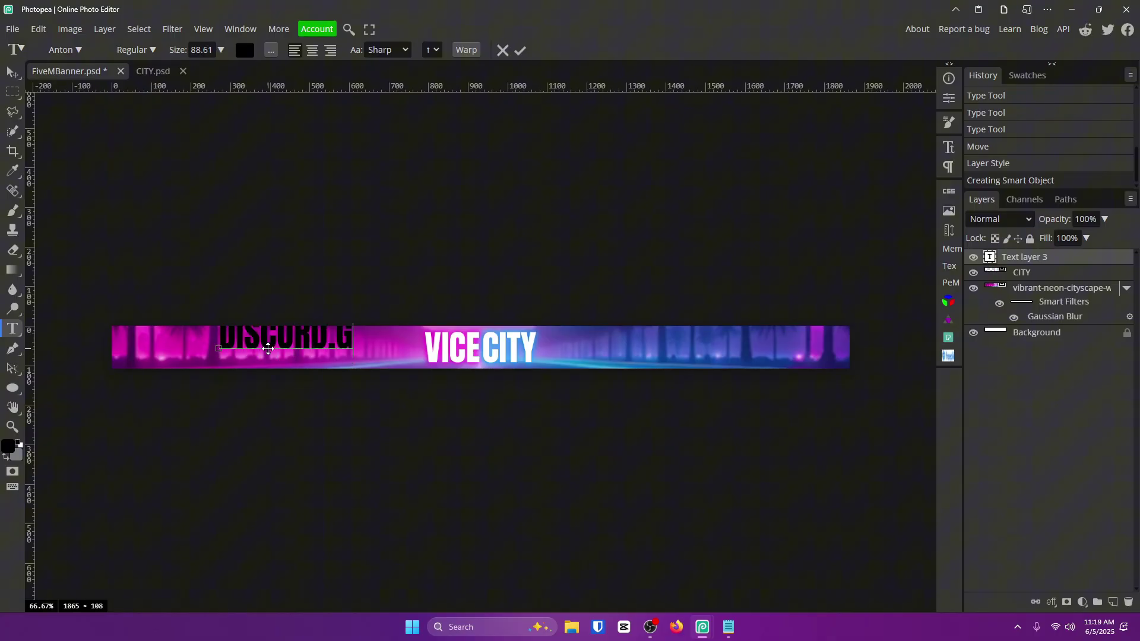
text(G/Blank)
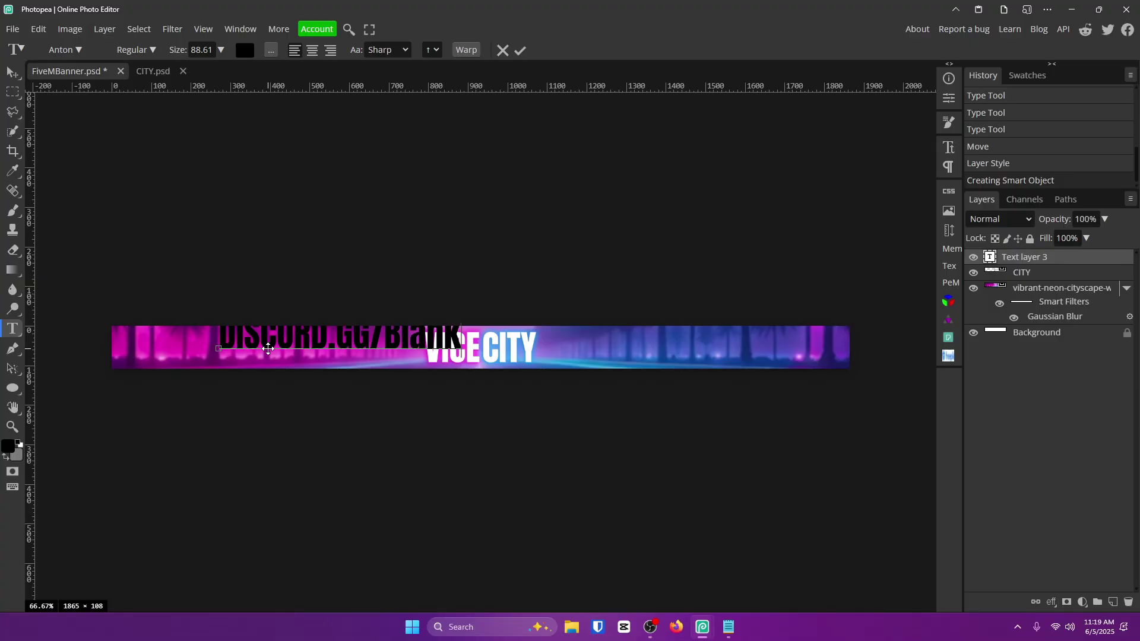
key(BackSpace)
key(BackSpace)
key(BackSpace)
key(BackSpace)
text(LANK)
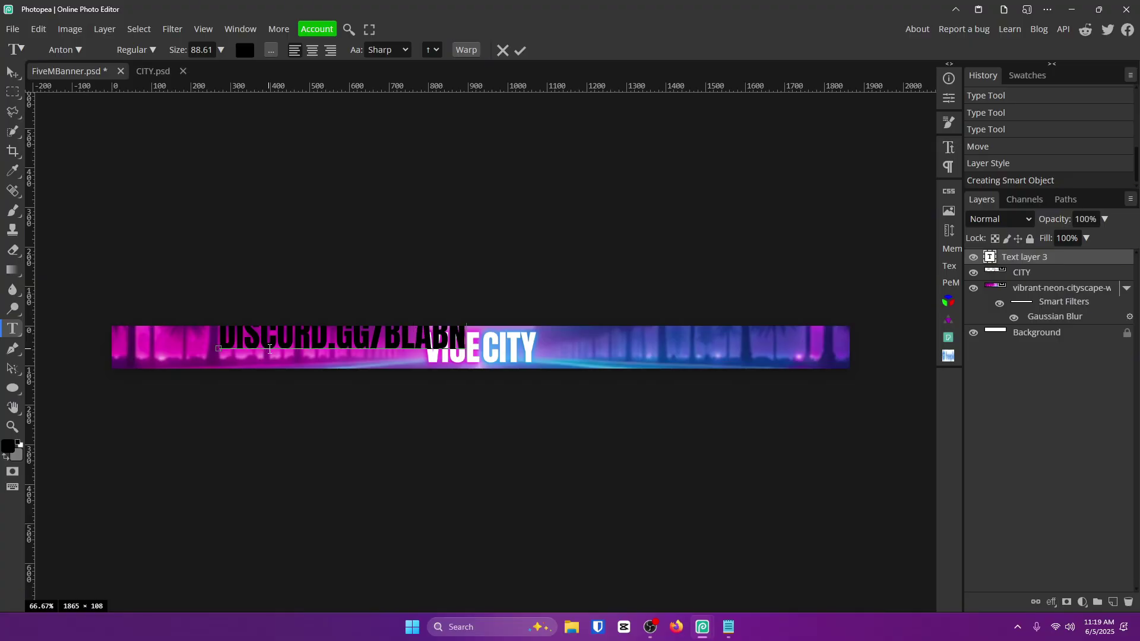
click(520, 51)
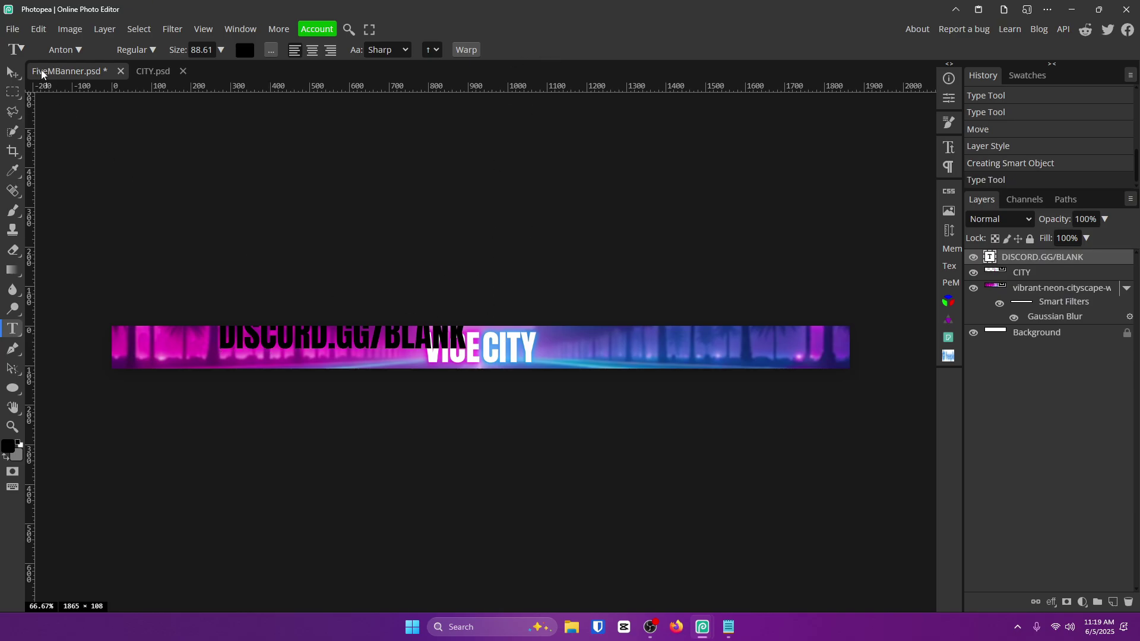
click(12, 72)
drag(406, 347, 327, 348)
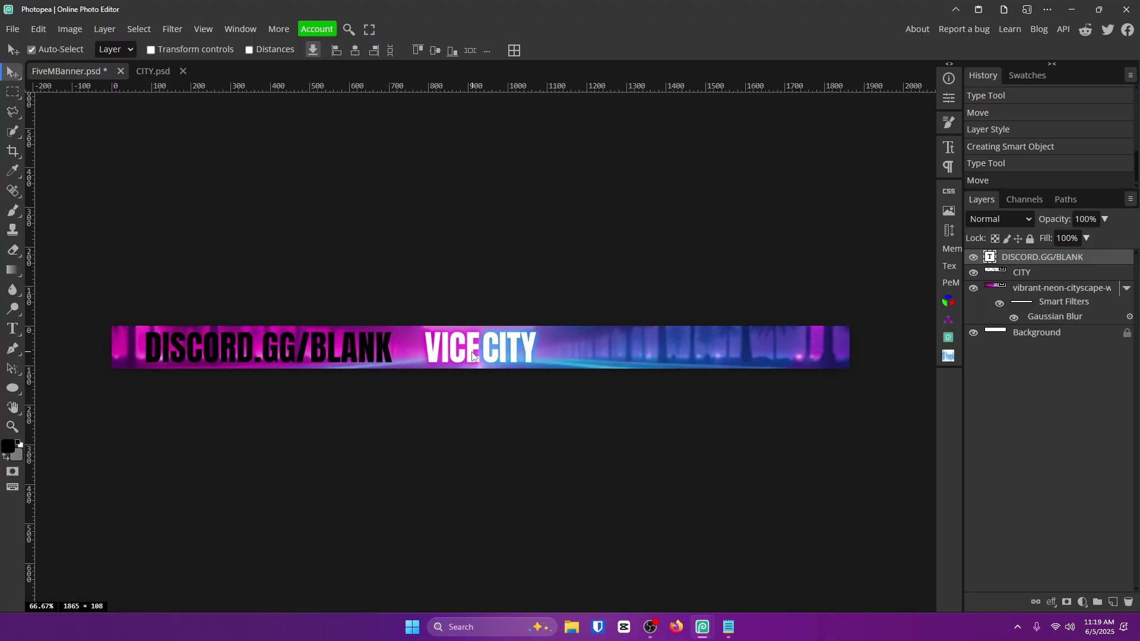
Step: Change the DISCORD.GG/BLANK text font to Antonio
double_click(270, 349)
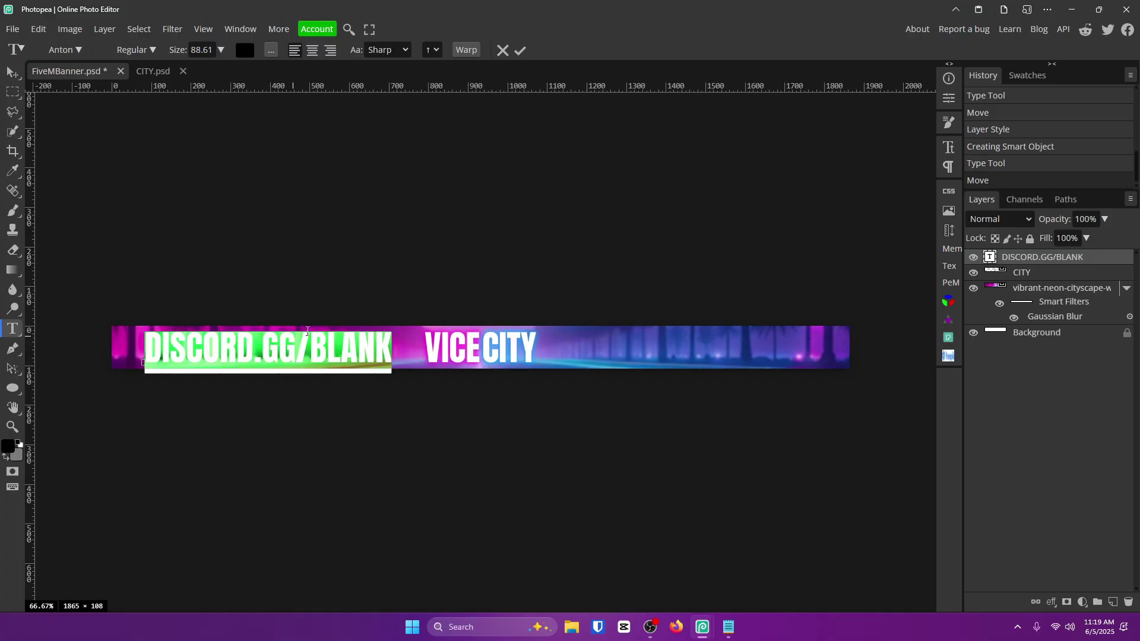
click(64, 50)
click(119, 181)
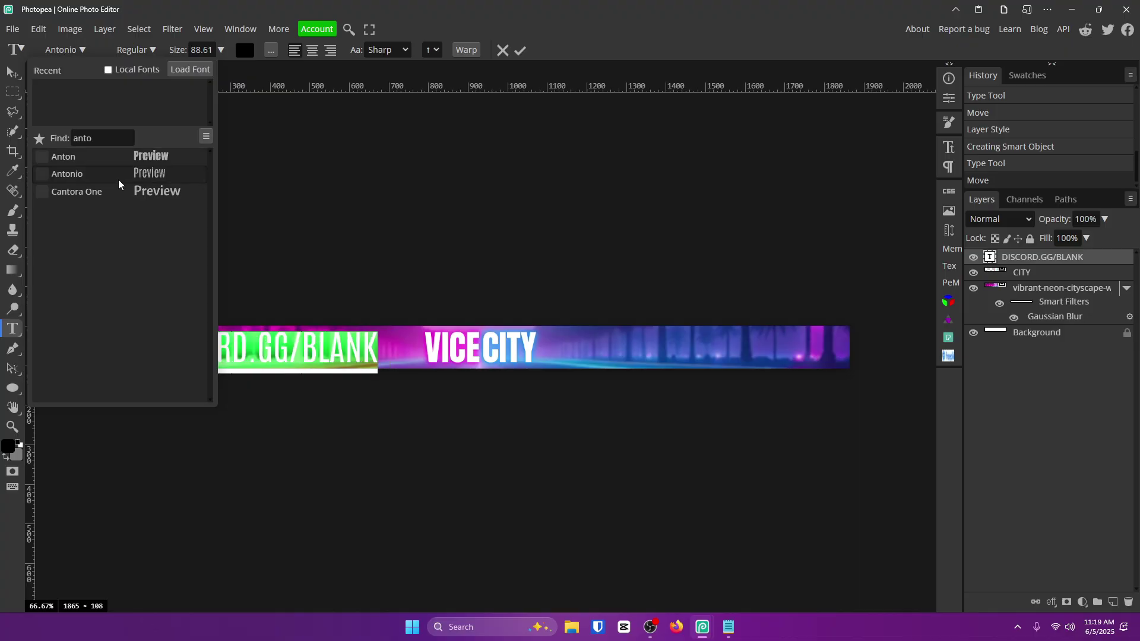
click(118, 179)
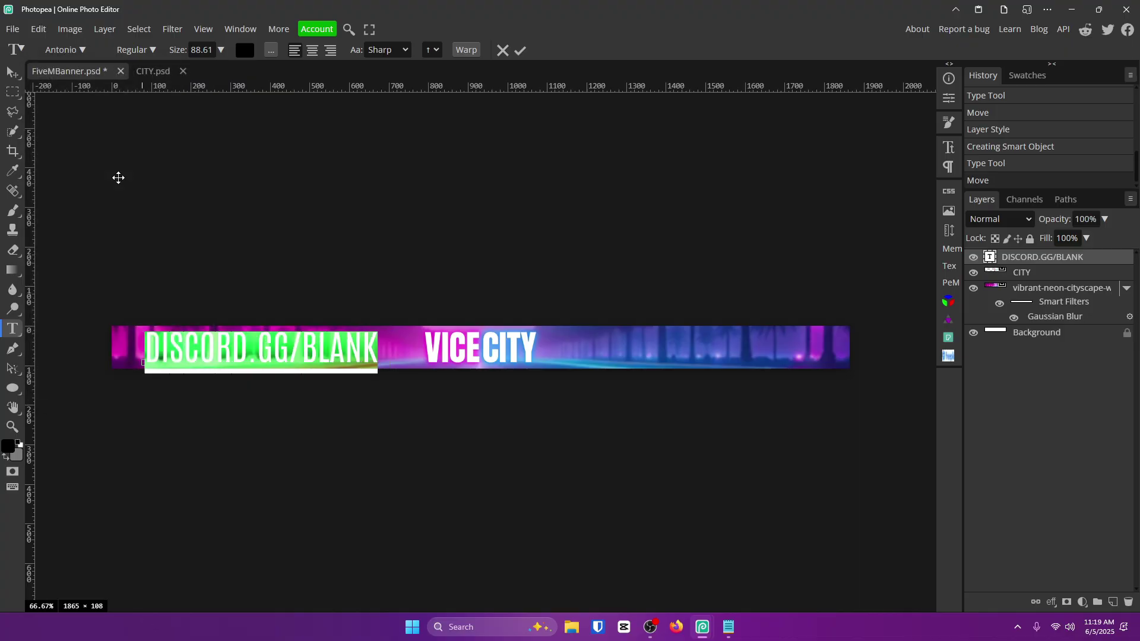
click(517, 52)
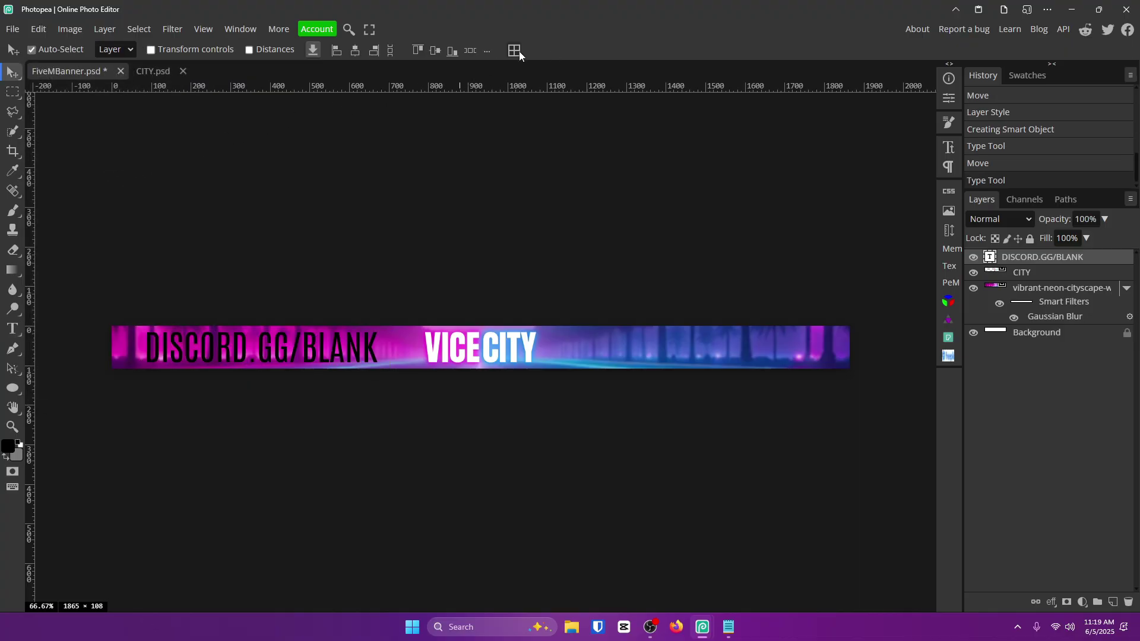
Step: Scale DISCORD.GG/BLANK to about 62.2% and shift it slightly right
key(ctrl+t)
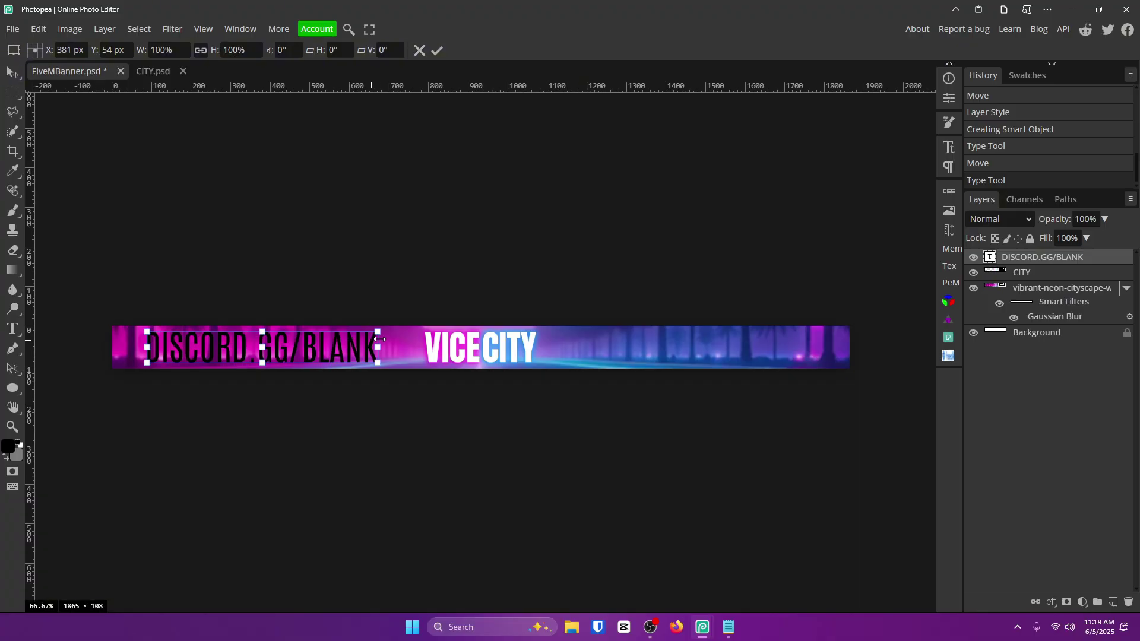
drag(377, 328, 313, 344)
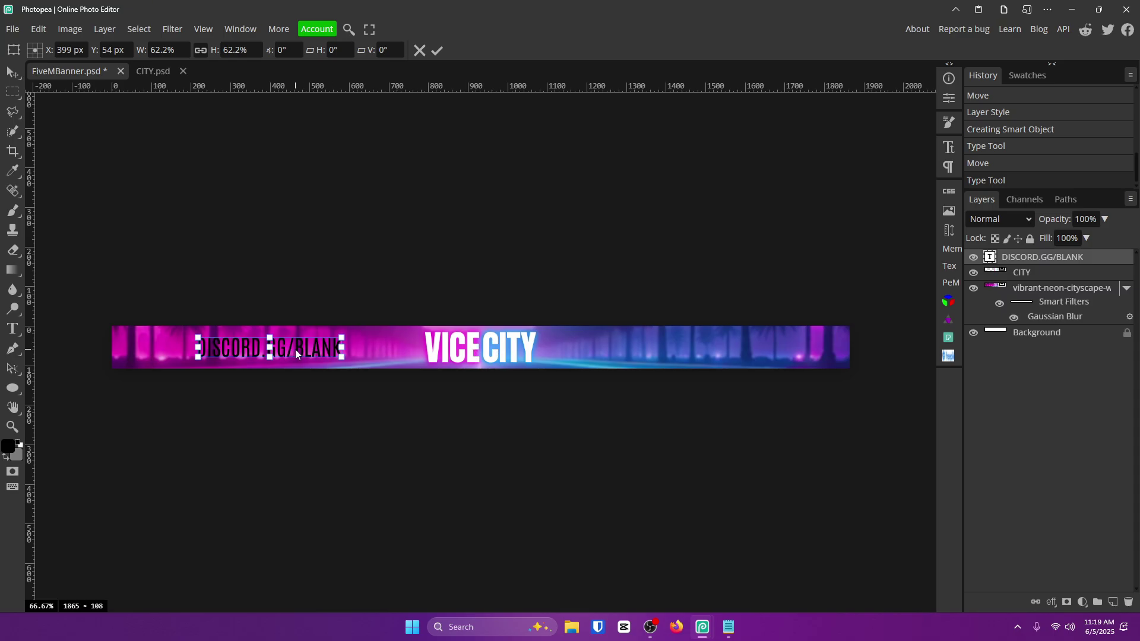
drag(296, 350, 300, 351)
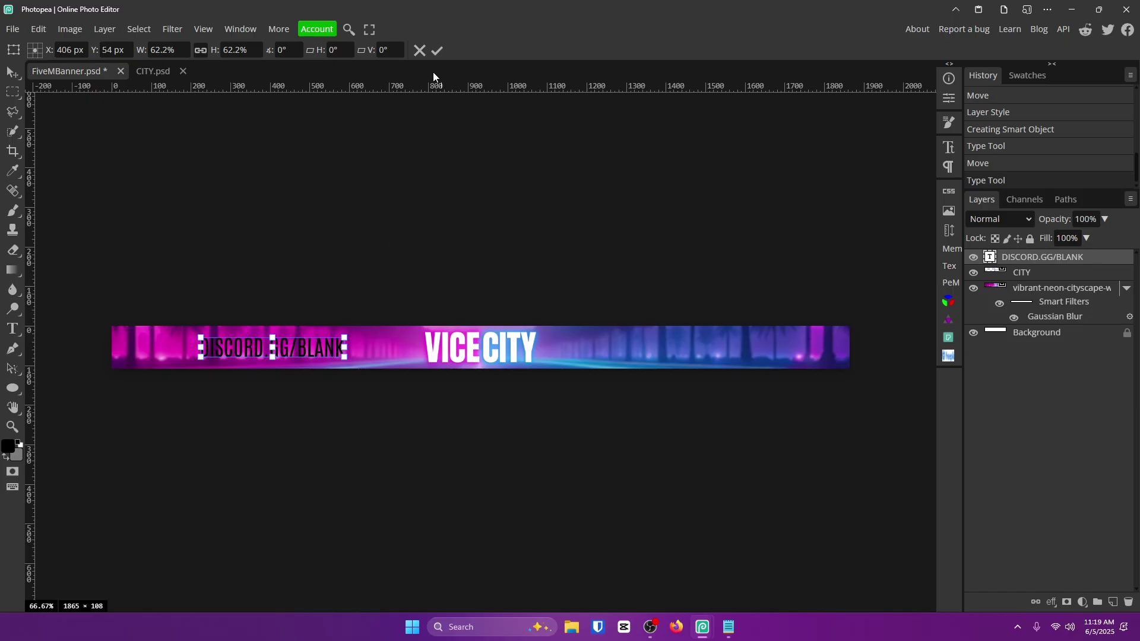
click(437, 51)
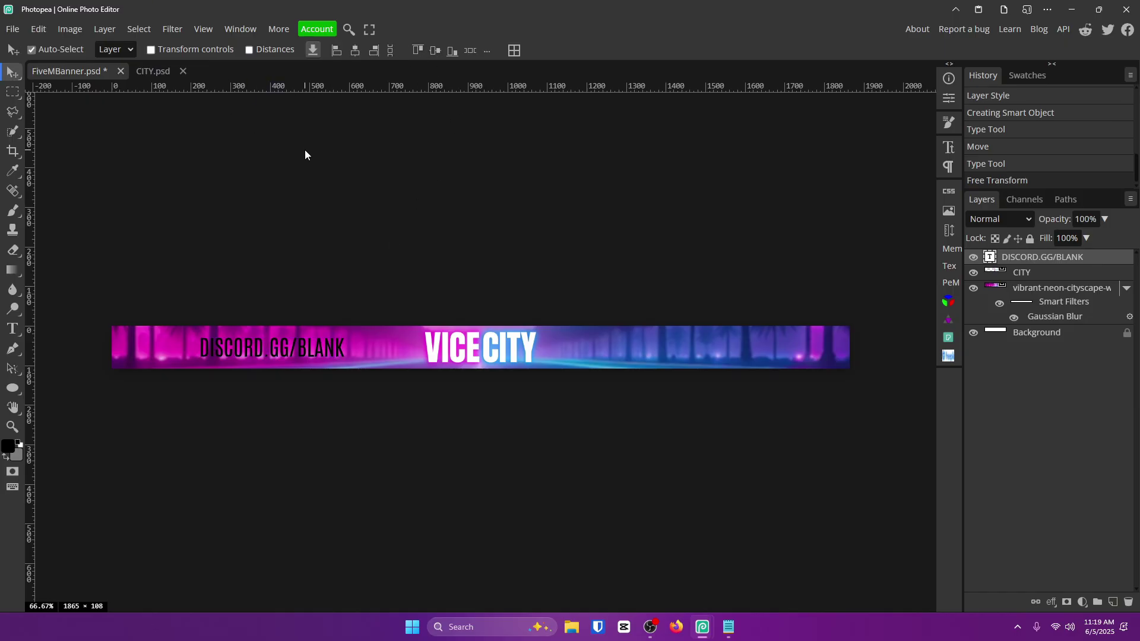
Step: With Distances shown, nudge DISCORD.GG/BLANK until its left gap reads 204 px
click(250, 50)
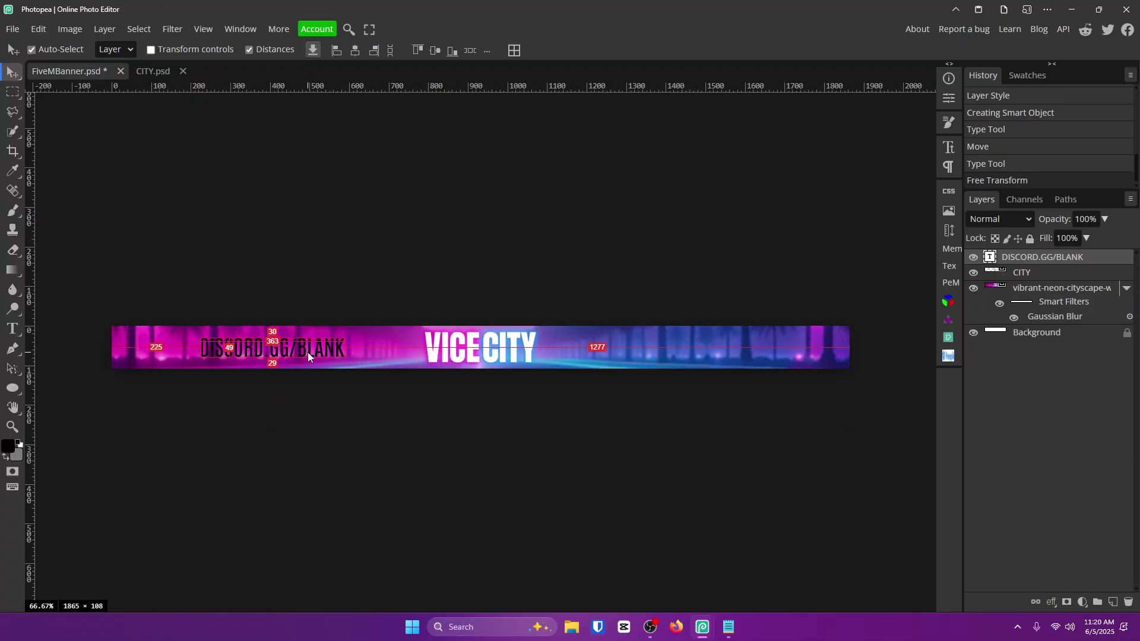
key(Left)
key(Left)
key(Left)
key(Left)
key(Left)
key(Left)
key(Left)
key(Left)
key(Left)
key(Left)
key(Left)
key(Left)
key(Left)
key(Left)
key(Left)
key(Left)
key(Left)
key(Left)
key(Left)
key(Left)
key(Left)
key(Left)
key(Right)
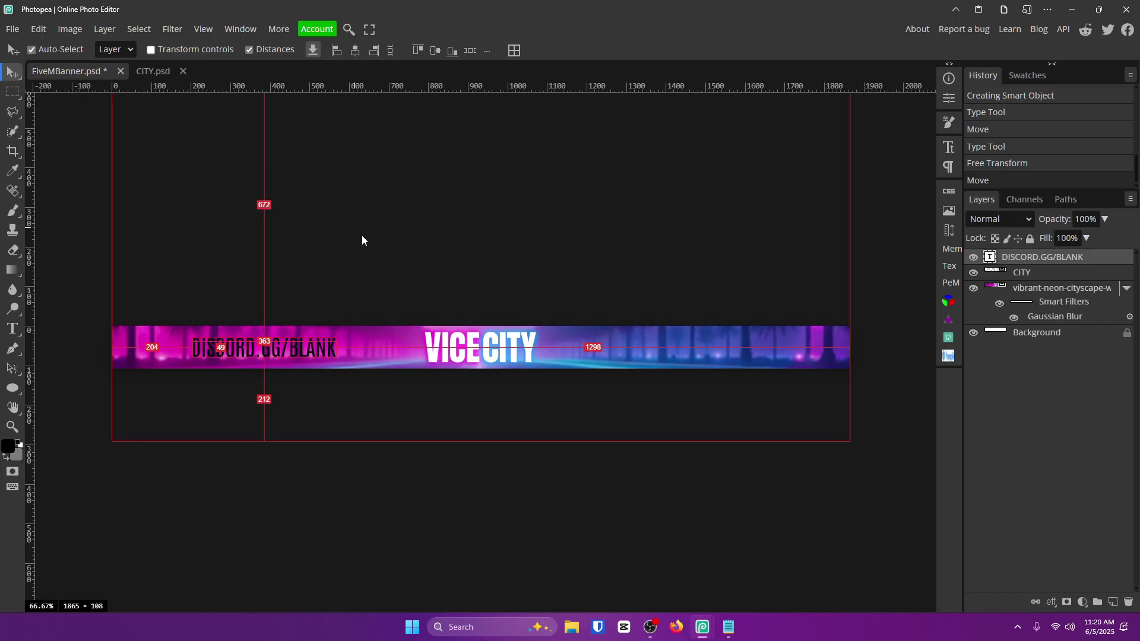
click(250, 50)
click(994, 273)
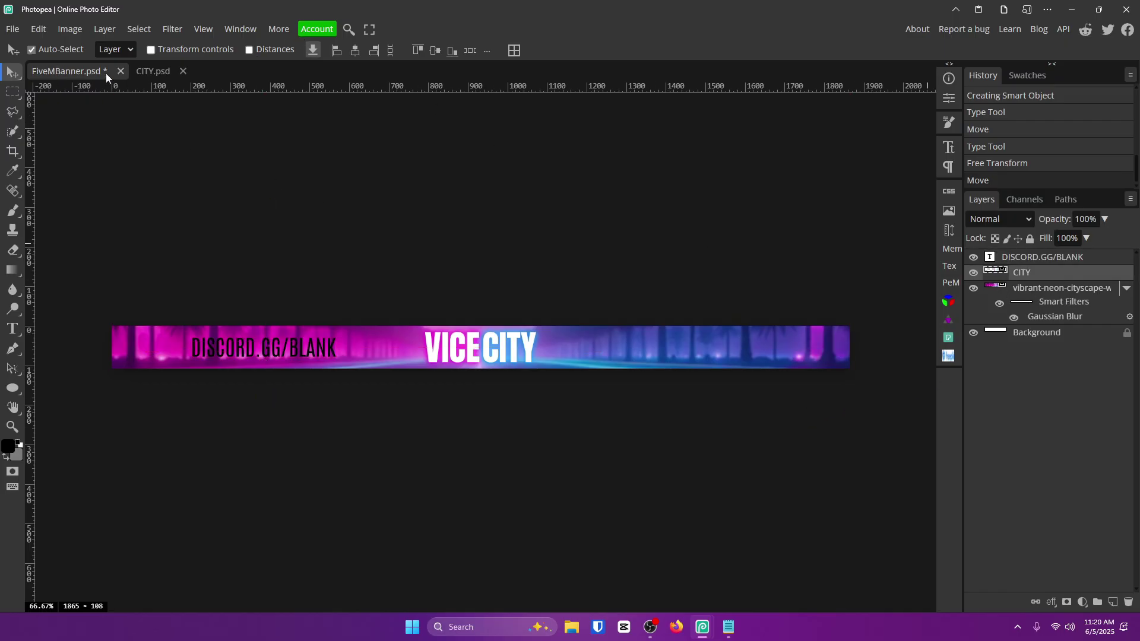
double_click(996, 275)
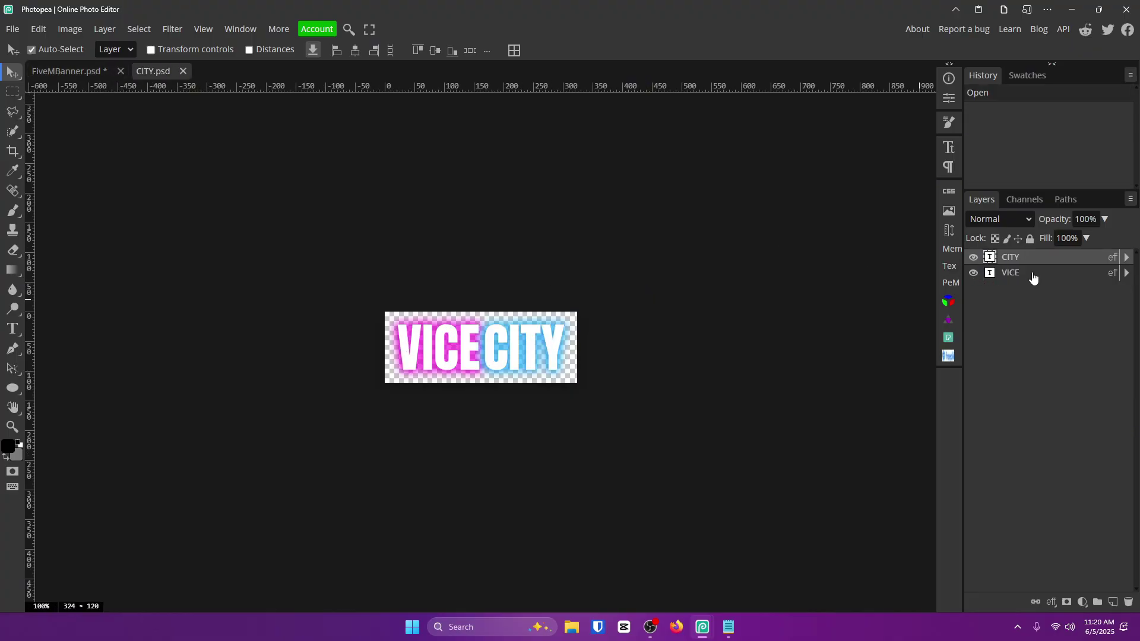
double_click(1053, 276)
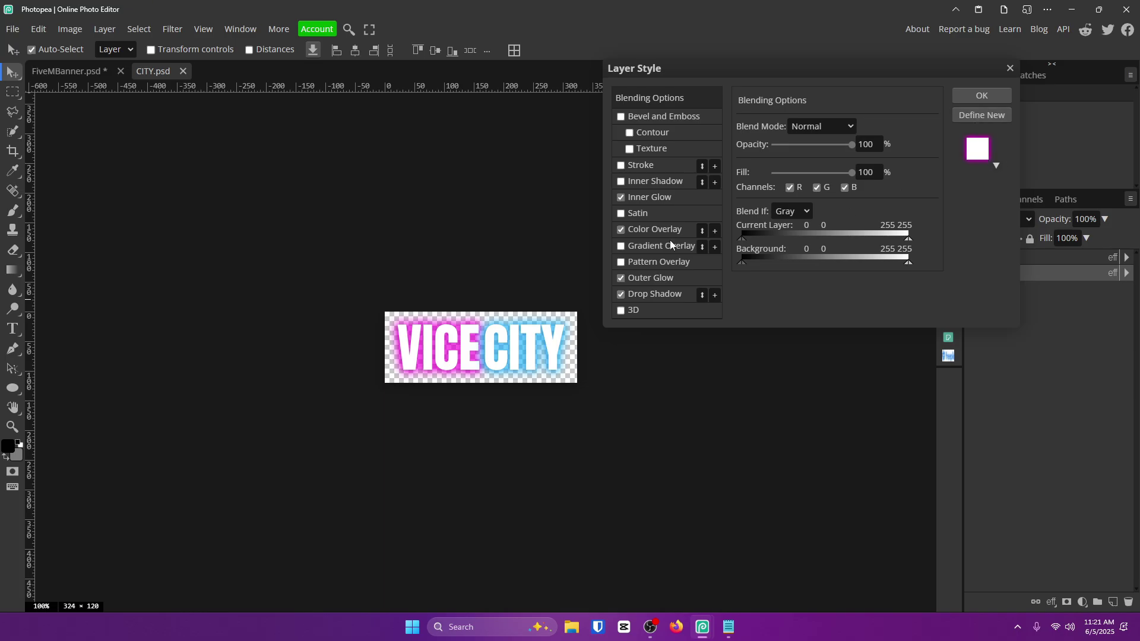
click(977, 156)
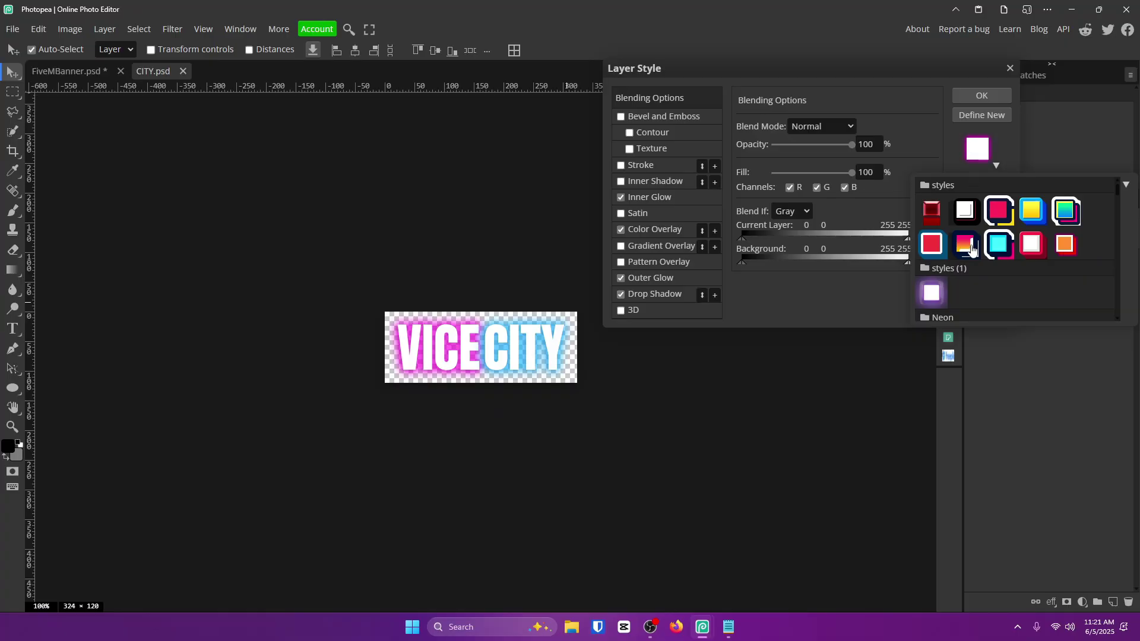
scroll(1009, 255, down, 5)
scroll(1051, 246, down, 5)
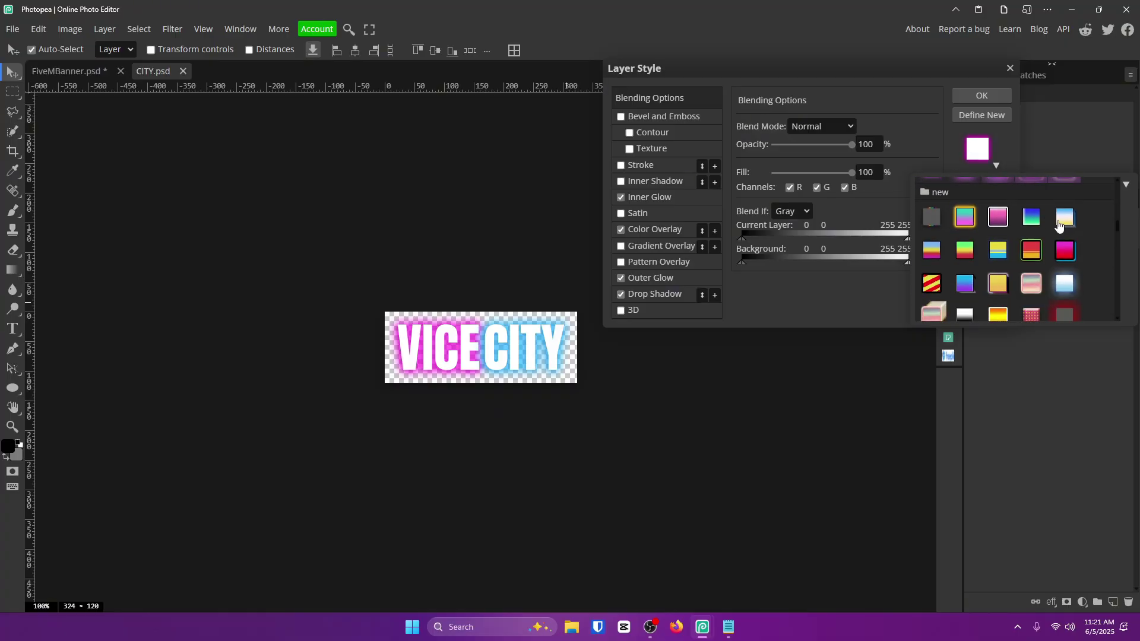
scroll(1041, 250, down, 5)
key(Escape)
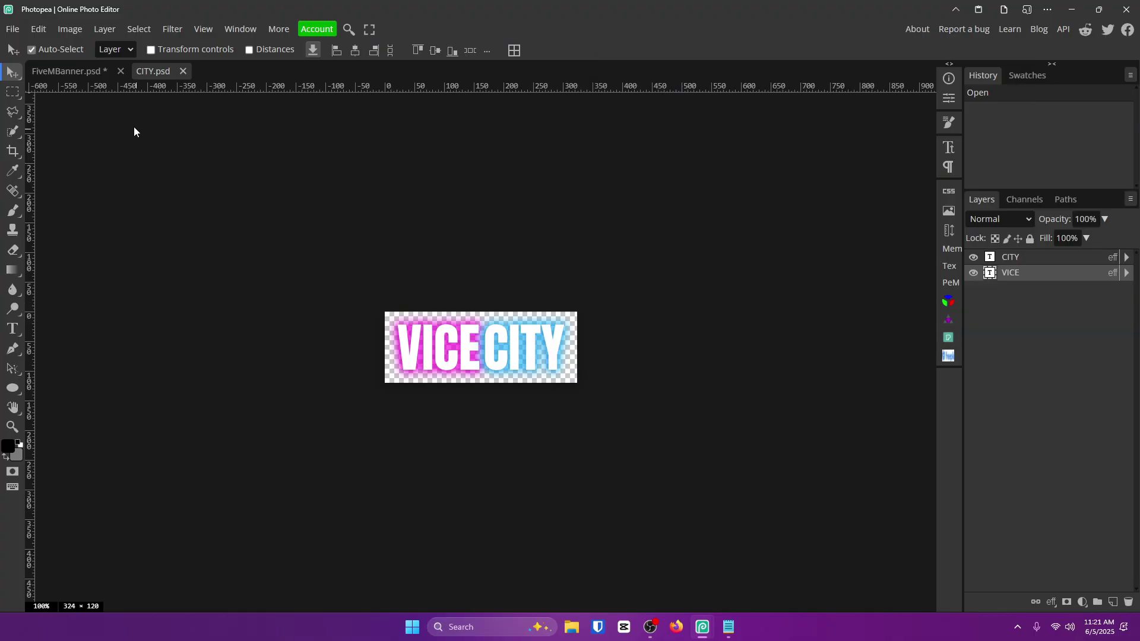
click(83, 70)
Step: Apply the first pink Neon style preset to DISCORD.GG/BLANK and duplicate the layer
click(290, 344)
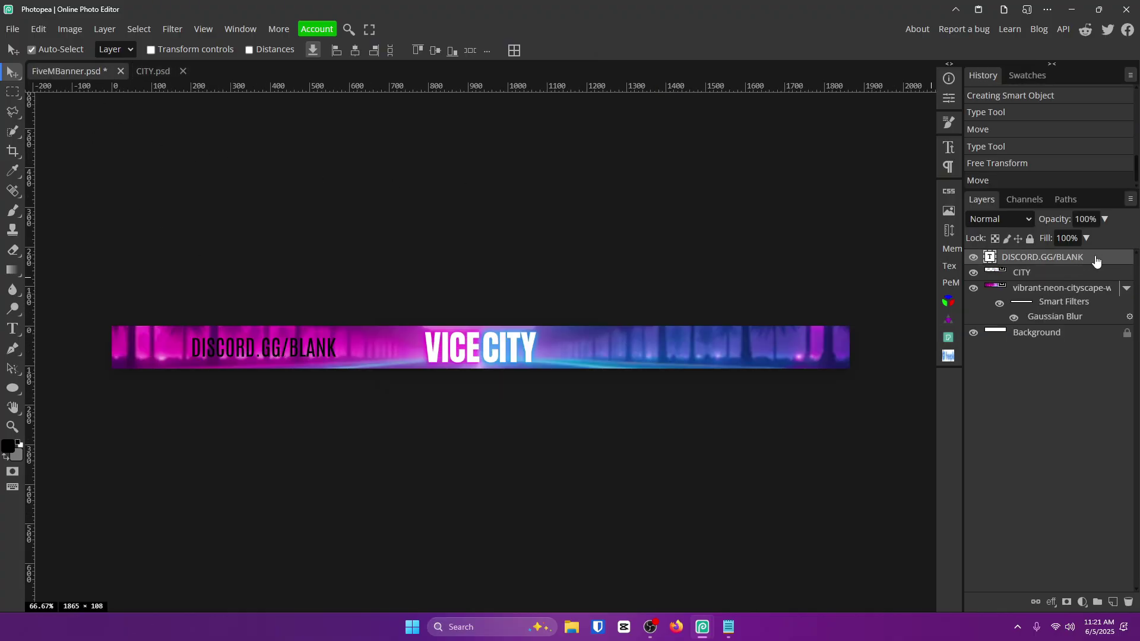
double_click(1110, 261)
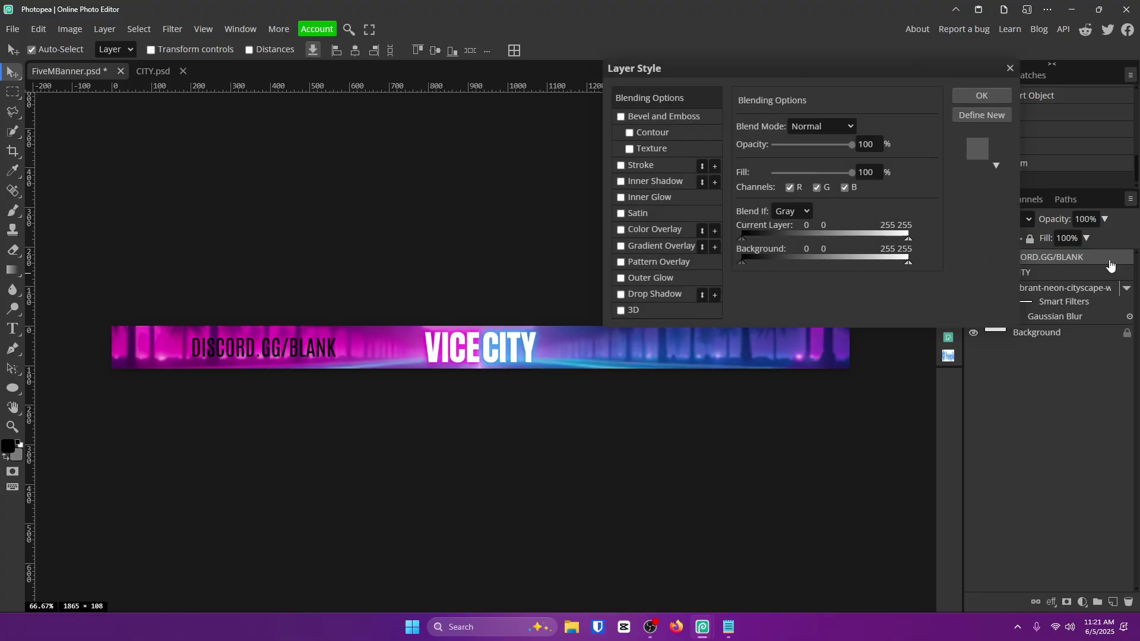
click(987, 154)
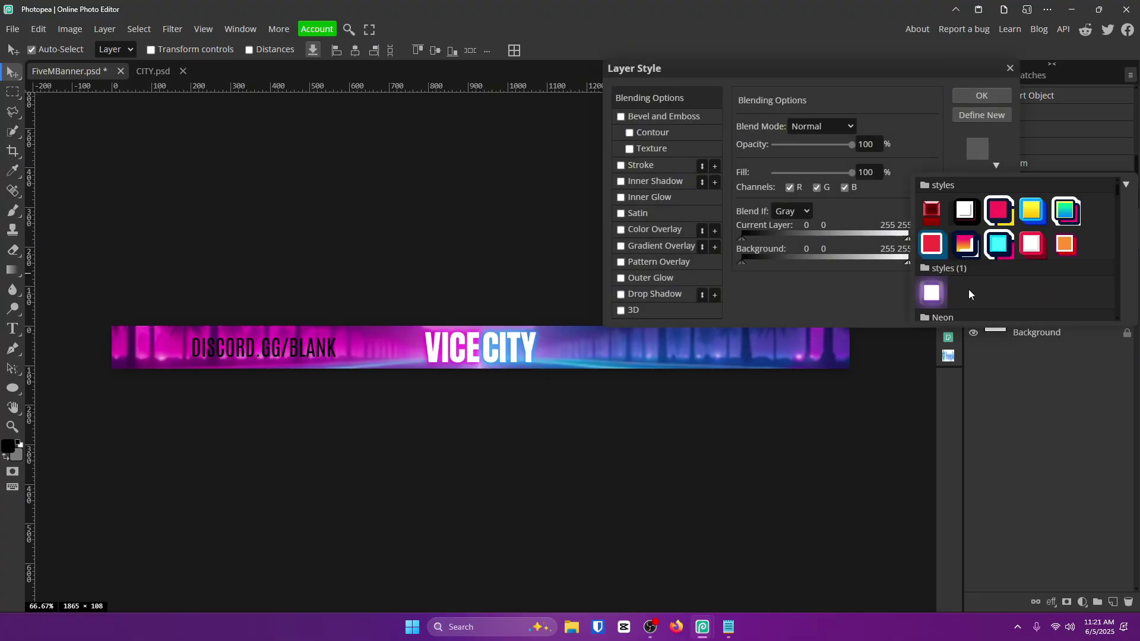
scroll(1013, 253, down, 2)
scroll(1013, 252, down, 5)
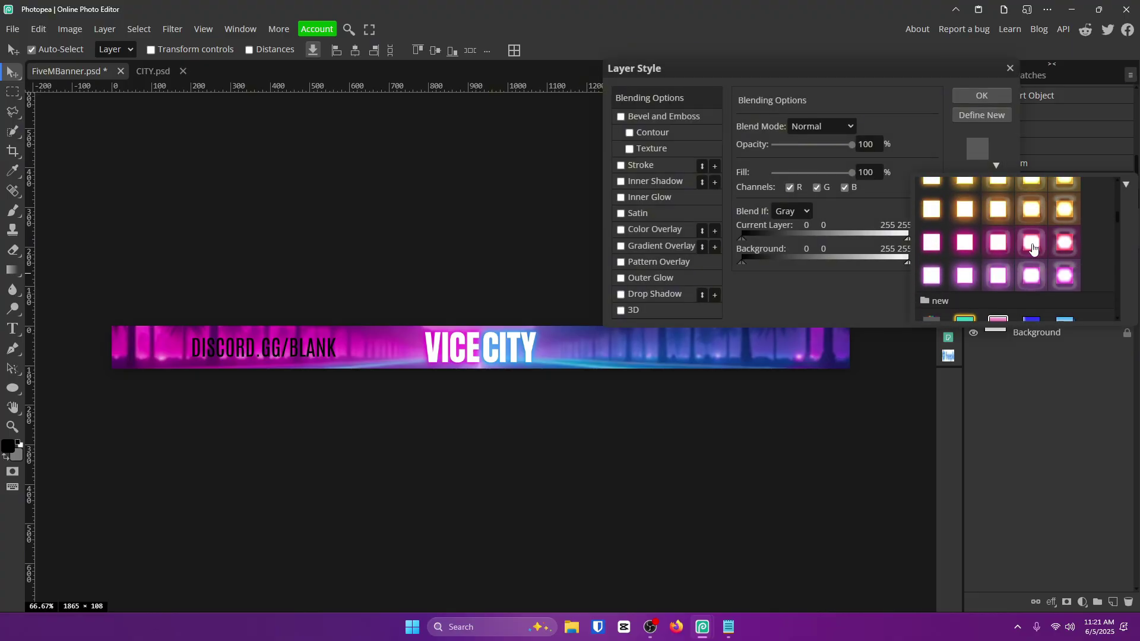
click(1030, 256)
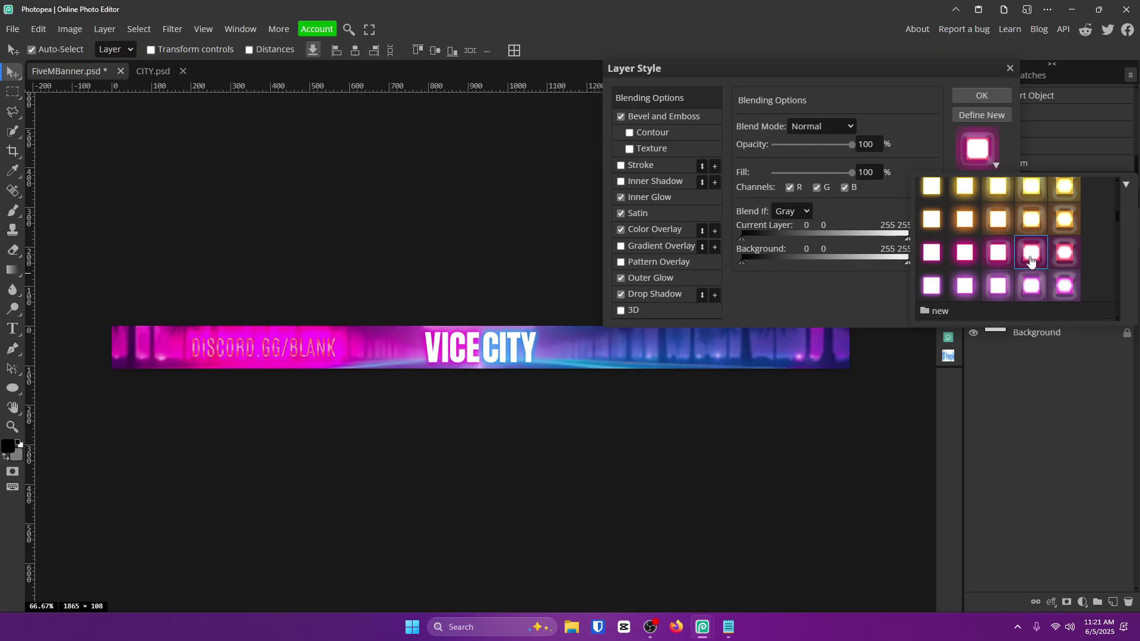
click(938, 256)
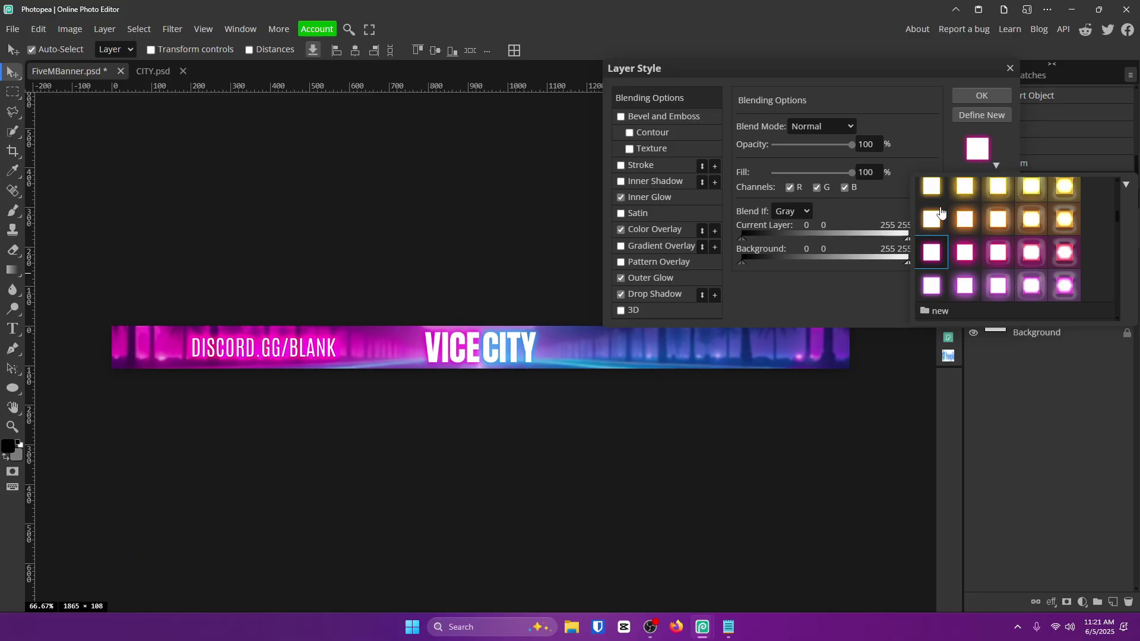
click(984, 99)
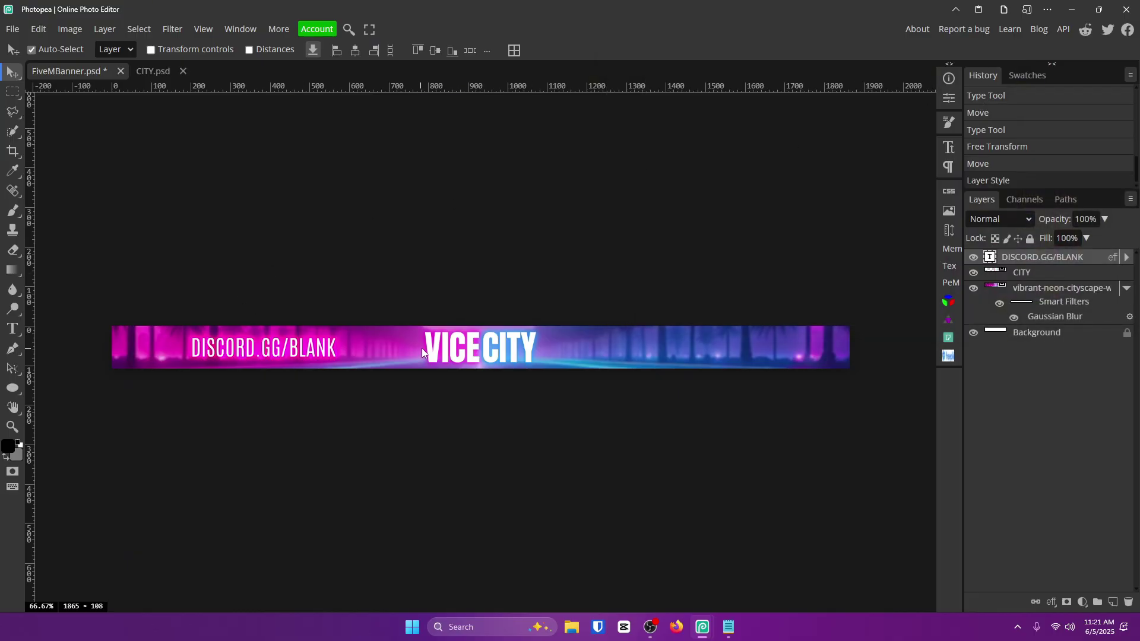
key(ctrl+j)
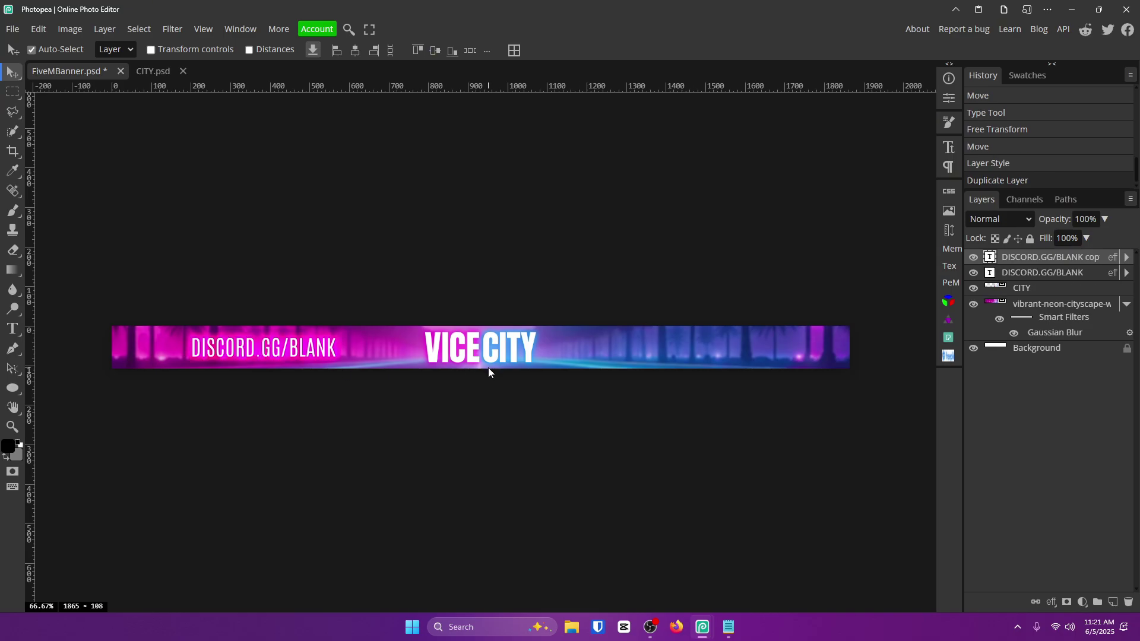
Step: Move the copy right of VICE CITY and retype it as SERIOUS ROLEPLAY
drag(259, 354, 684, 352)
double_click(684, 351)
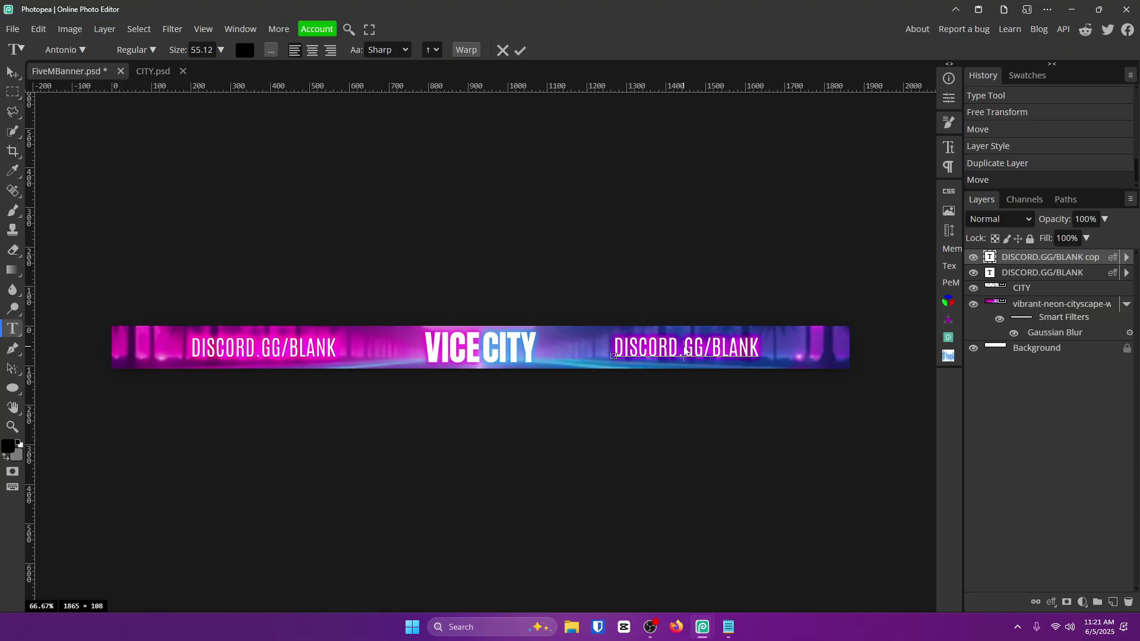
key(ctrl+a)
text(SERIOU)
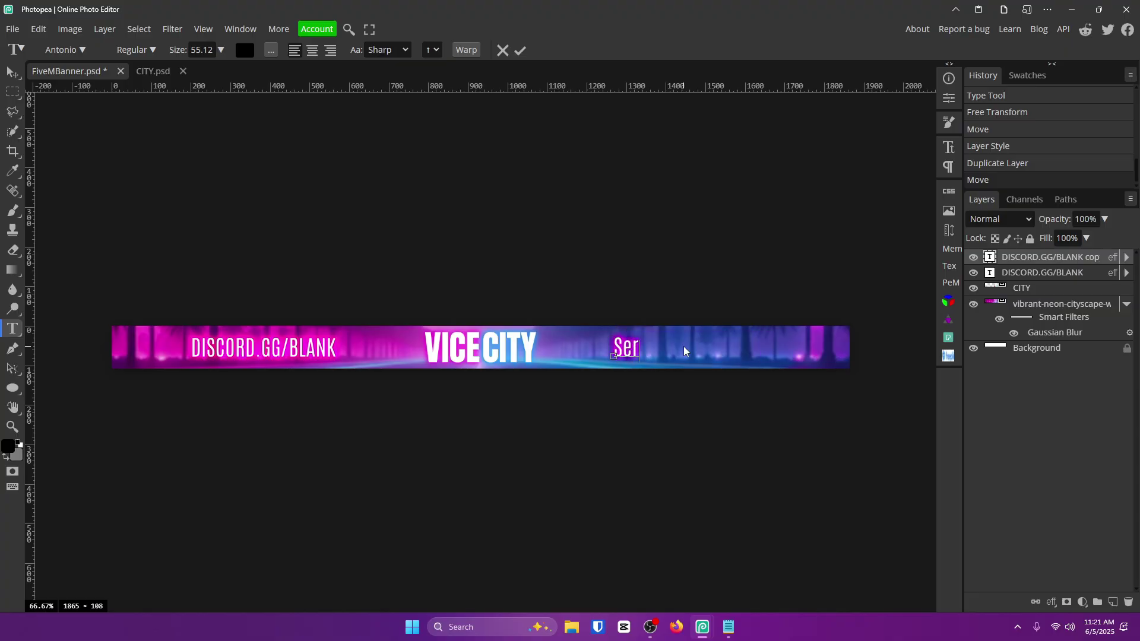
text(S ROLEPLAY)
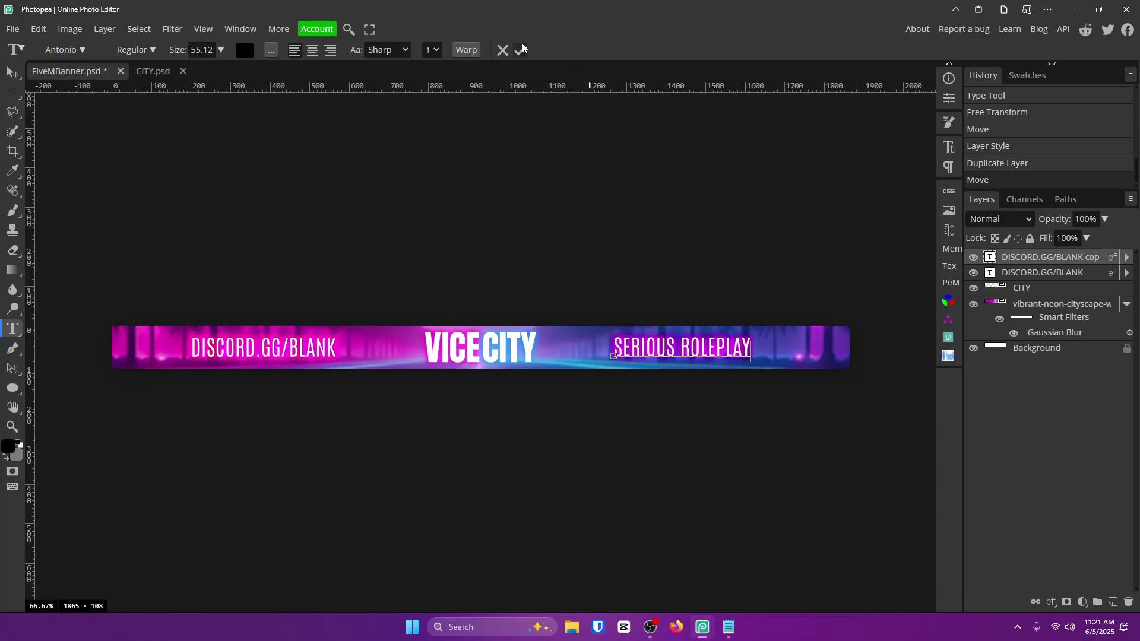
click(520, 50)
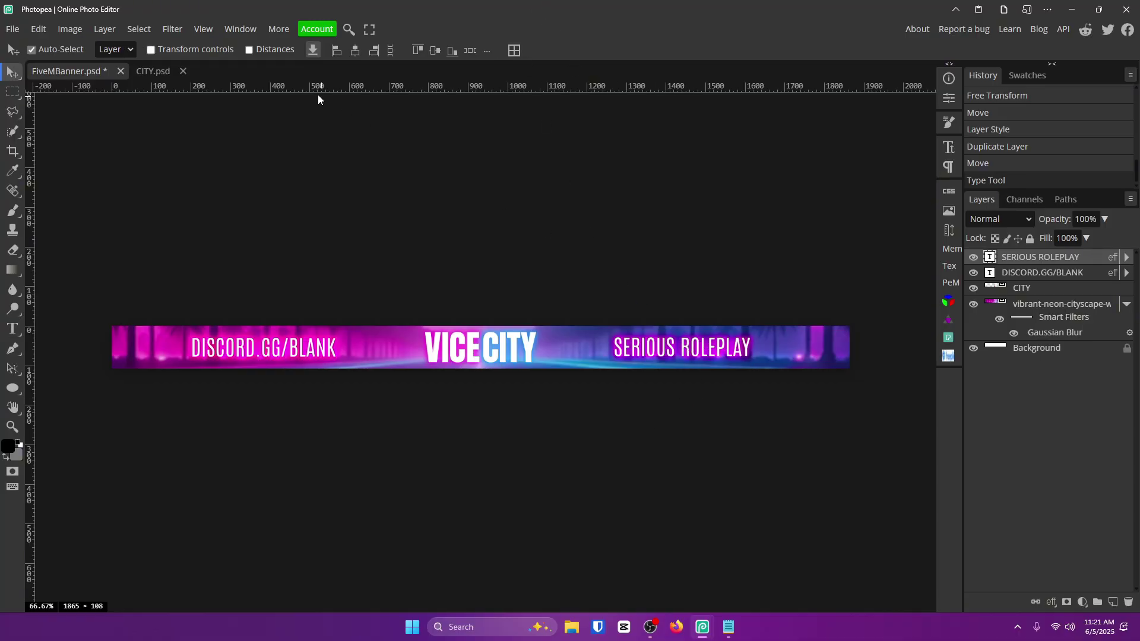
Step: Using Distances, nudge SERIOUS ROLEPLAY to mirror DISCORD.GG/BLANK's spacing
click(249, 50)
drag(676, 356, 678, 357)
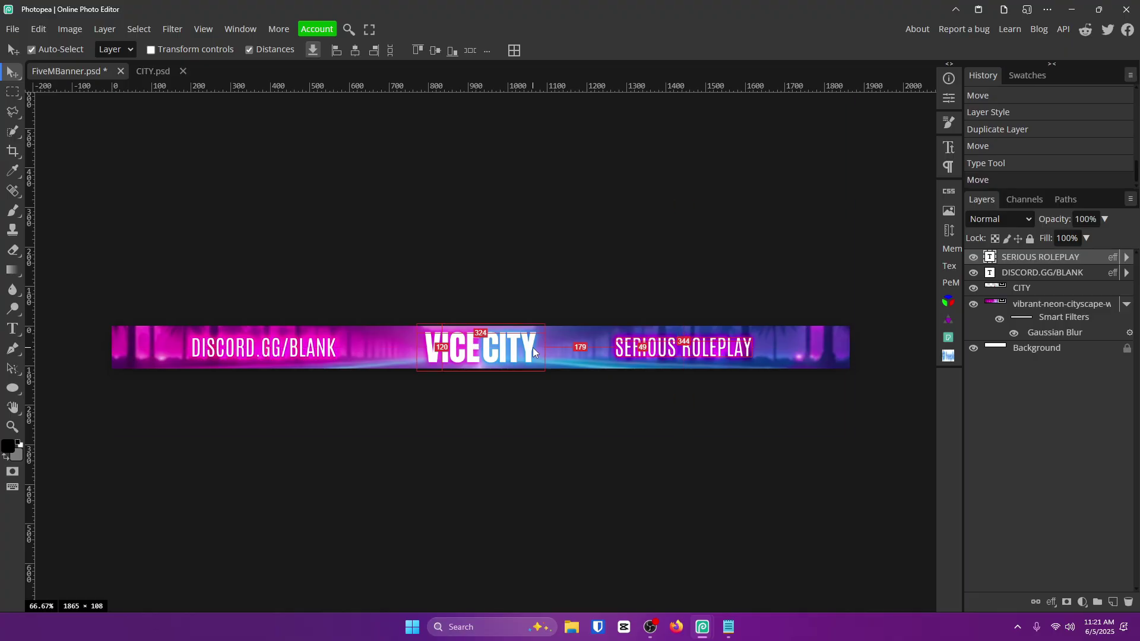
key(shift+Right)
key(shift+Right)
key(shift+Right)
key(shift+Right)
key(shift+Right)
key(Right)
key(Right)
key(Right)
key(Right)
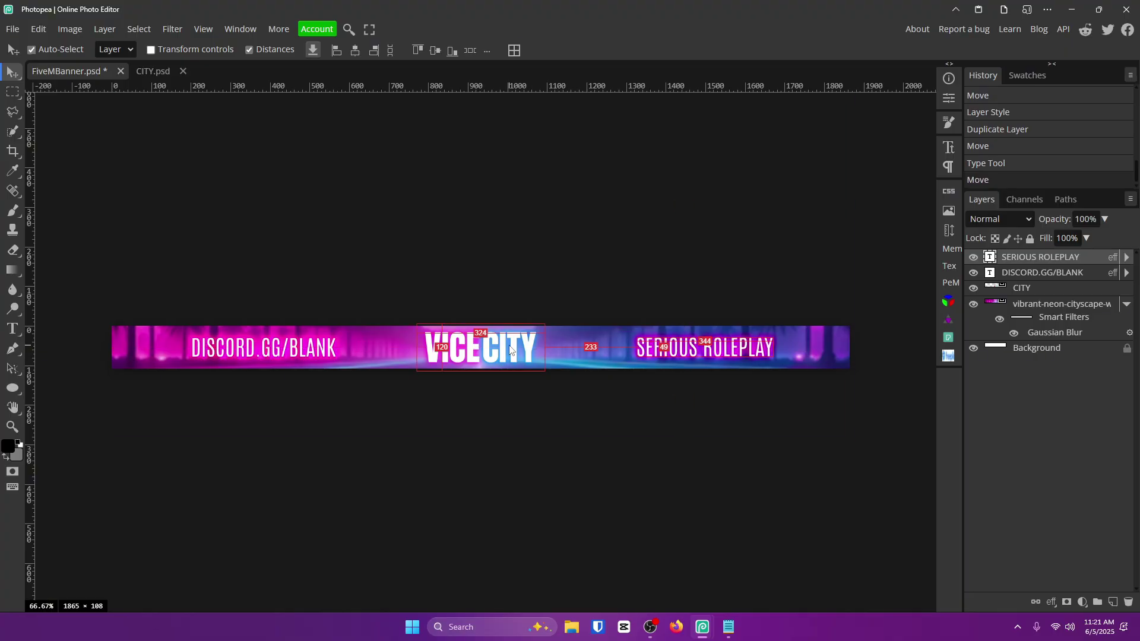
key(shift+Left)
key(shift+Left)
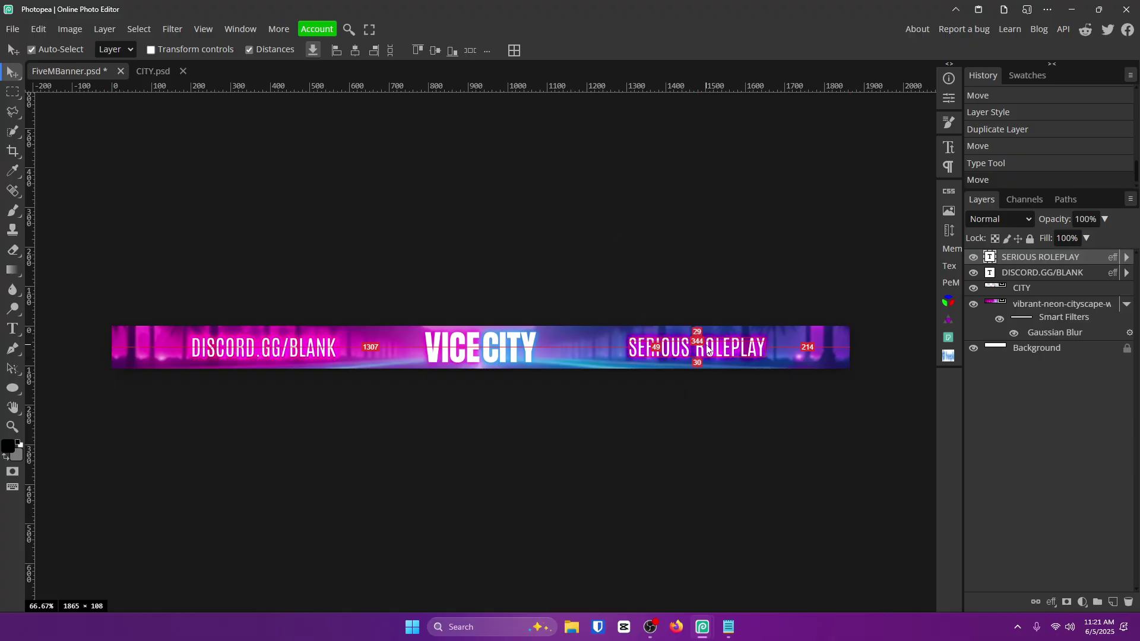
click(249, 50)
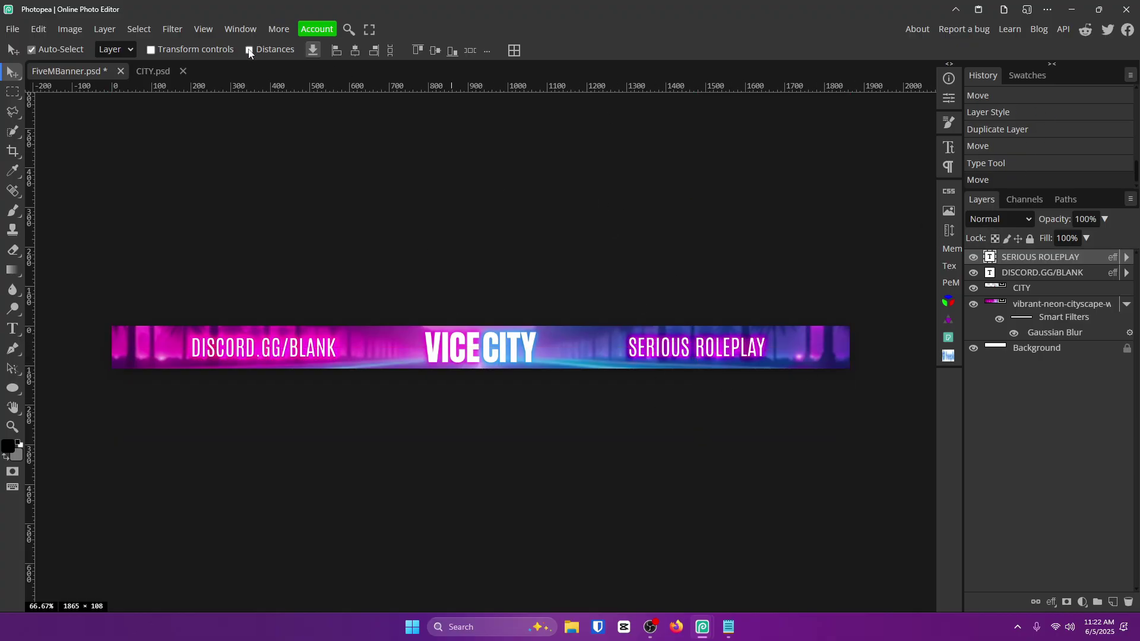
Step: Apply the first blue Neon style preset to the SERIOUS ROLEPLAY layer
double_click(1090, 259)
click(995, 165)
scroll(951, 263, down, 5)
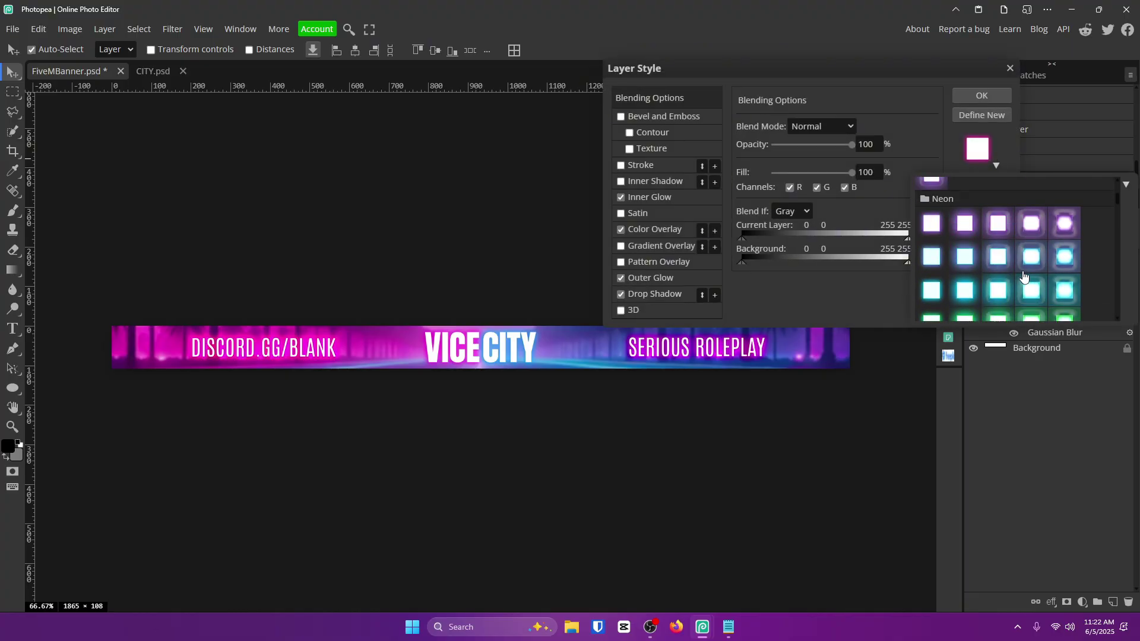
click(938, 259)
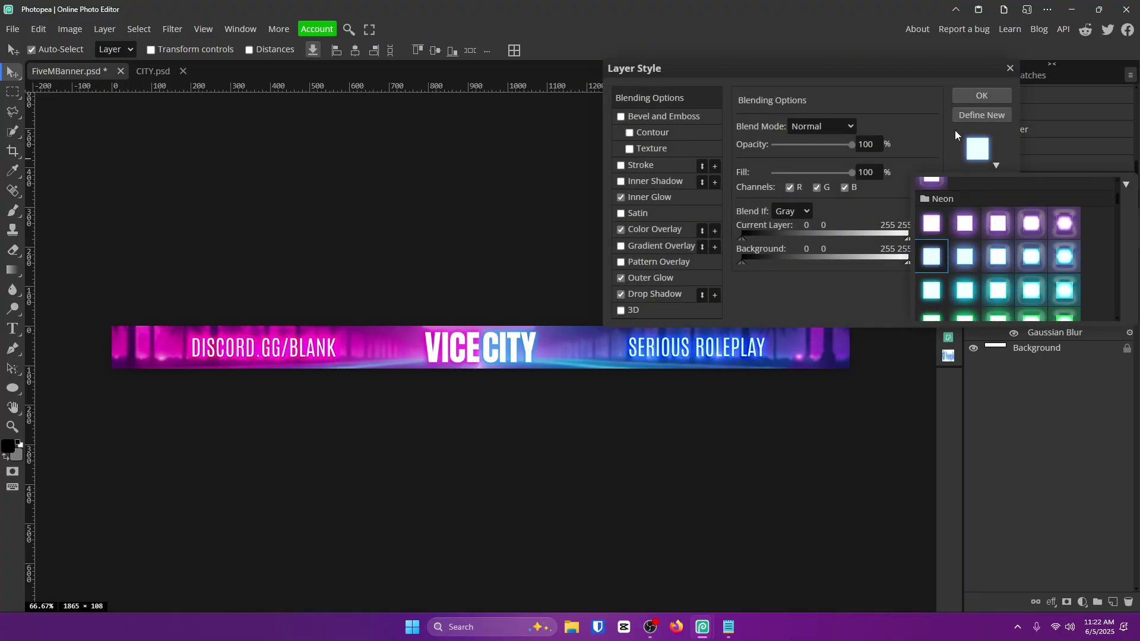
click(987, 96)
click(989, 95)
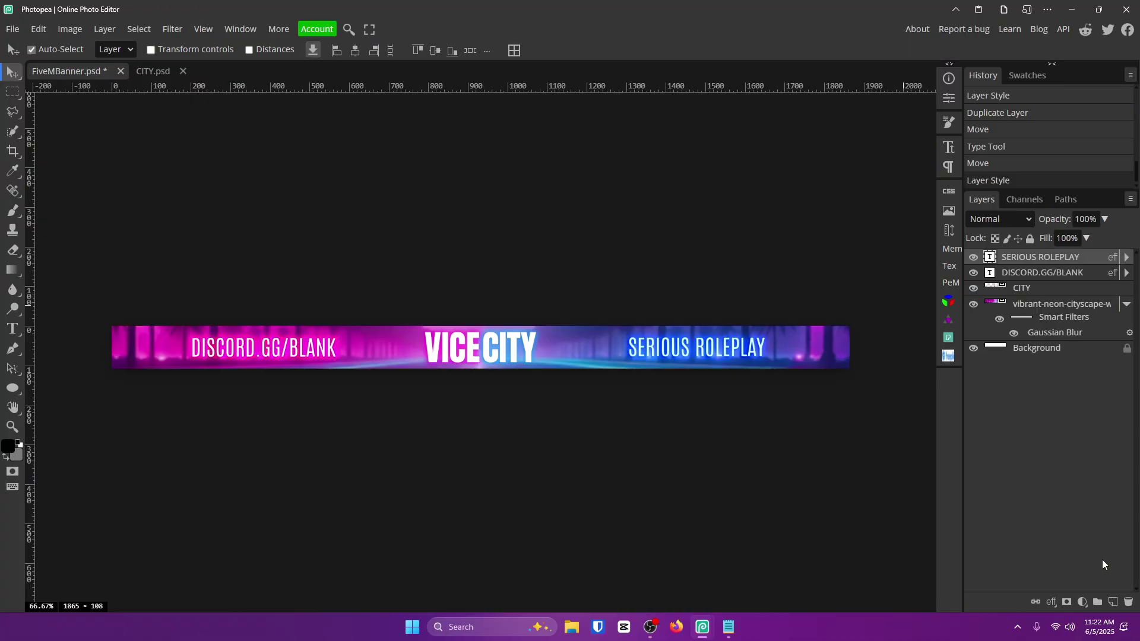
Step: Add a new layer and set up a large, fully soft black brush
click(1113, 604)
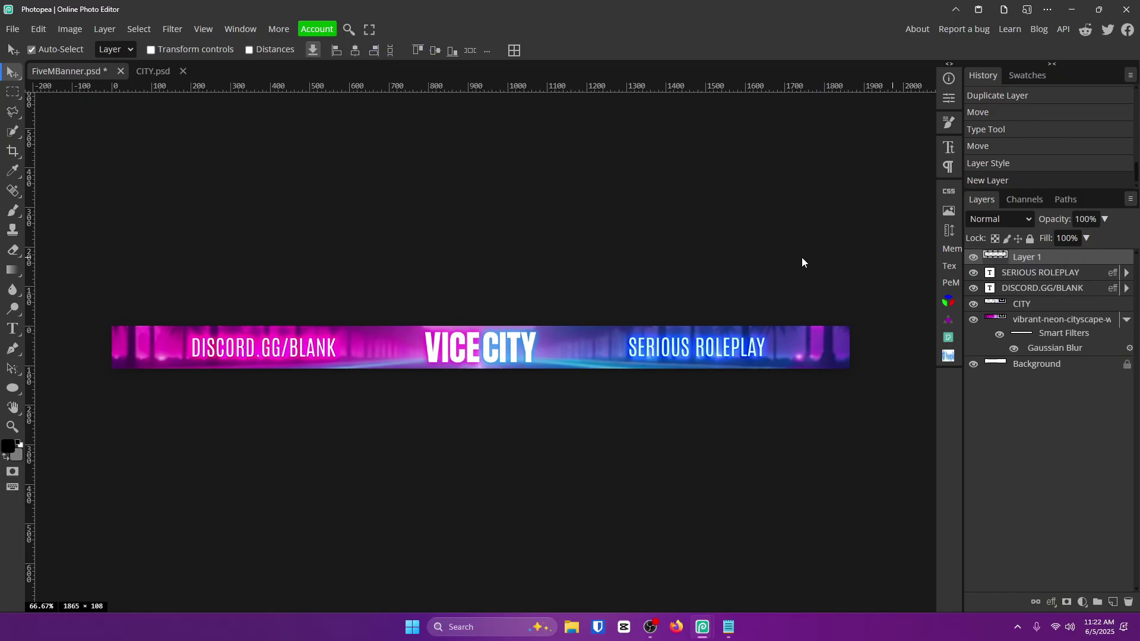
click(12, 211)
click(9, 449)
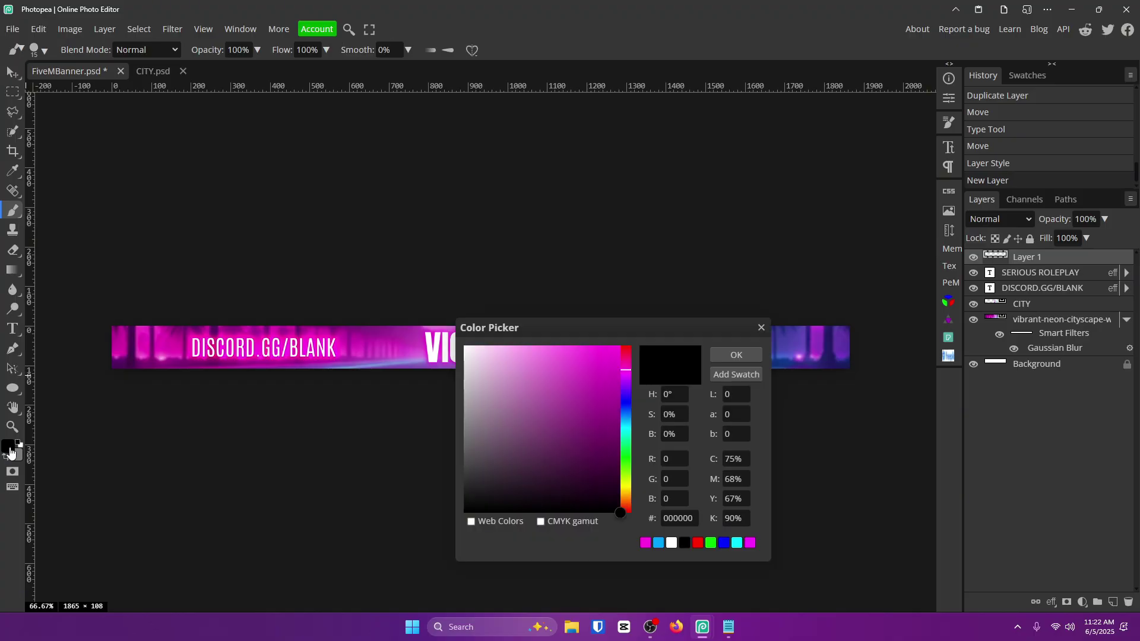
drag(496, 501, 451, 585)
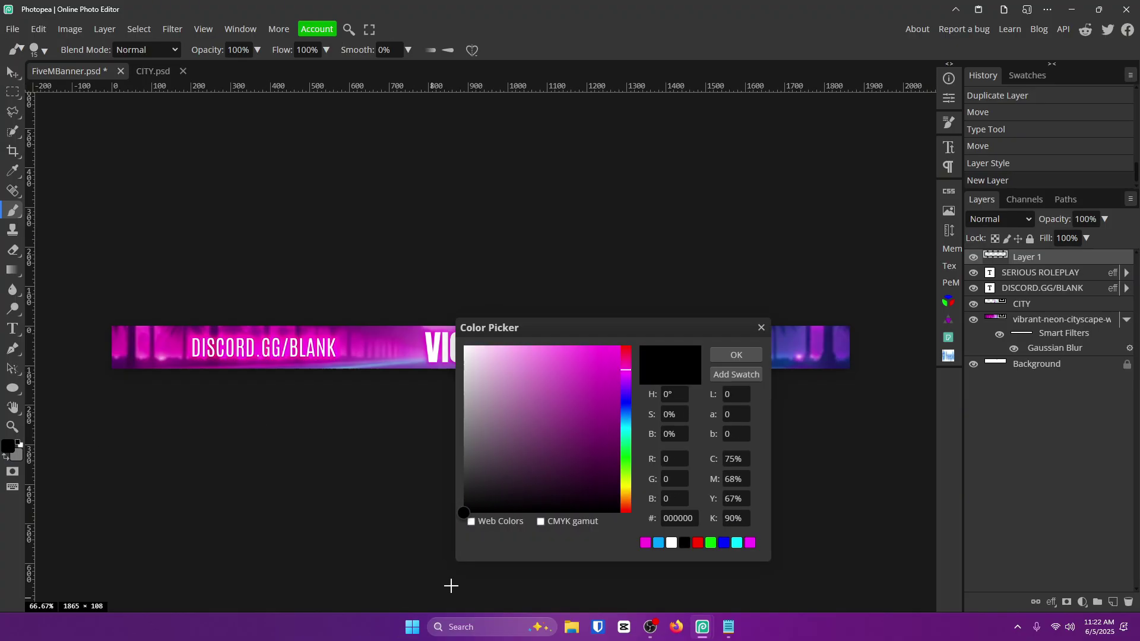
click(734, 355)
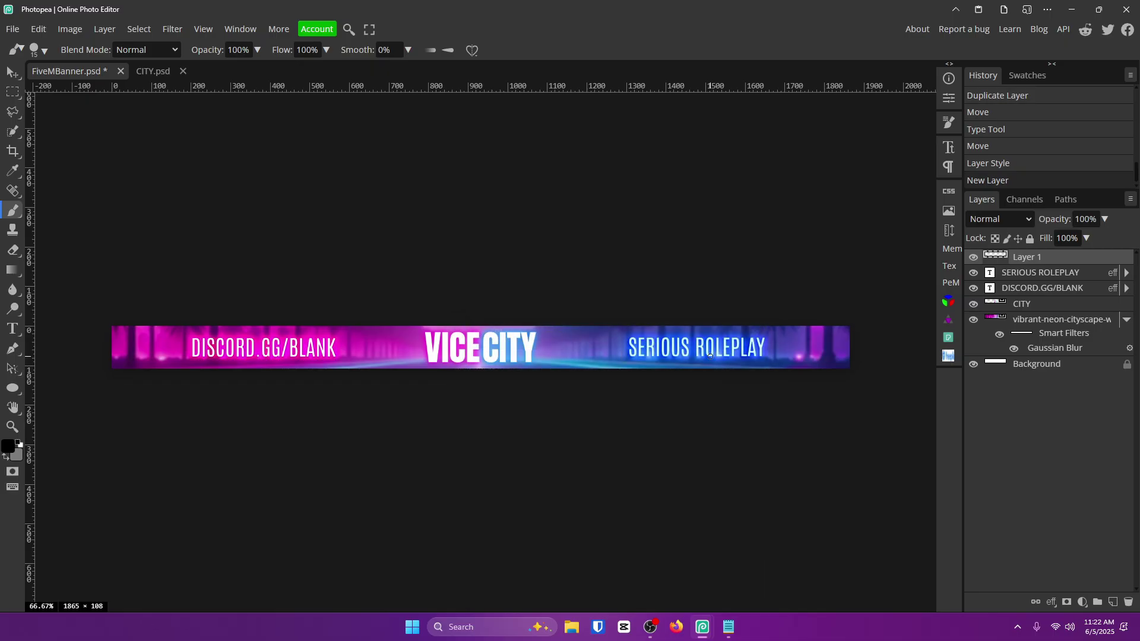
alt+right_click(178, 291)
mouse_move(178, 290)
mouse_down()
mouse_move(216, 190)
mouse_move(212, 86)
mouse_move(204, 115)
mouse_move(228, 268)
mouse_move(315, 365)
mouse_up()
mouse_move(290, 623)
mouse_down()
mouse_move(353, 257)
mouse_move(326, 196)
mouse_move(333, 259)
mouse_move(712, 267)
mouse_move(268, 309)
mouse_move(416, 285)
mouse_move(216, 285)
mouse_move(119, 368)
mouse_up()
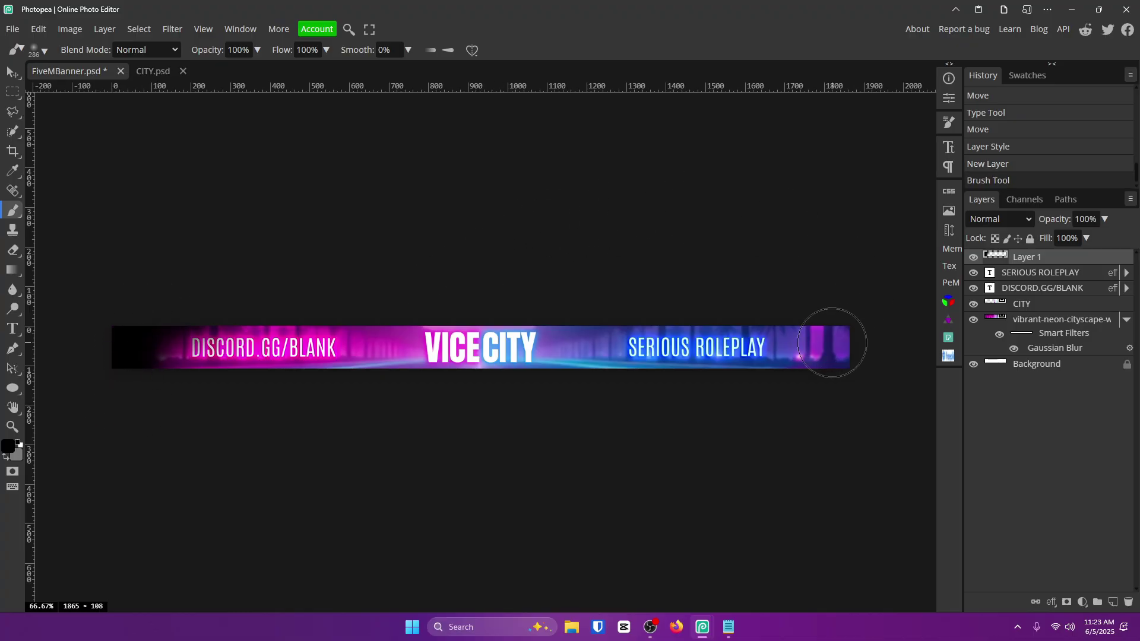
Step: Paint black over the banner's ends, set the layer to 36% opacity, and compare visibility
mouse_move(748, 297)
mouse_down()
mouse_move(801, 322)
mouse_move(896, 415)
mouse_up()
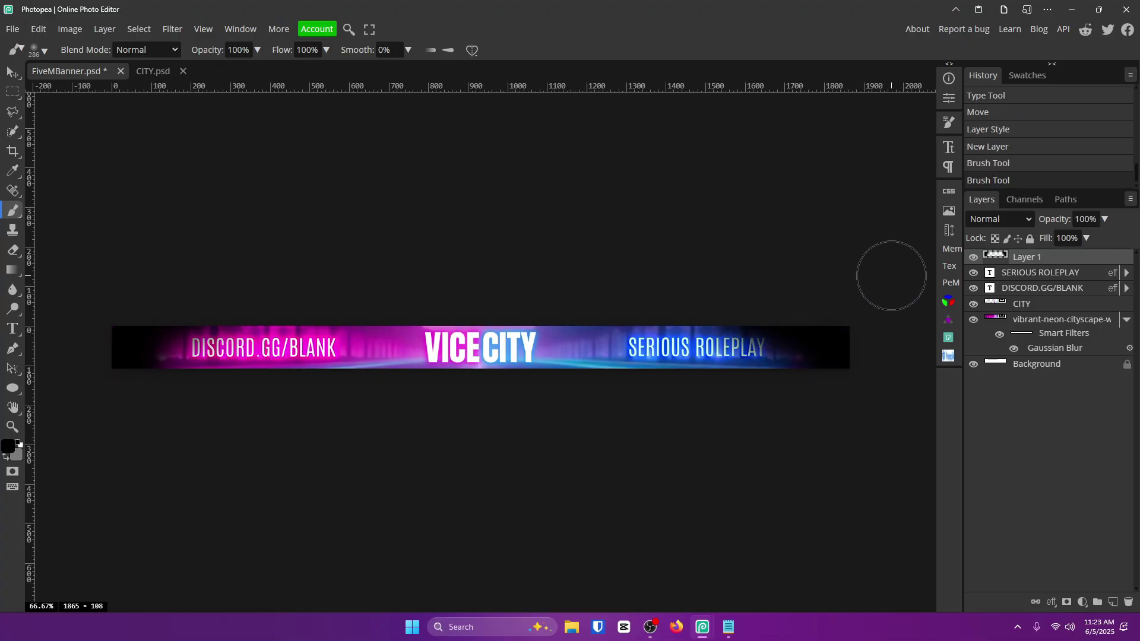
click(1105, 219)
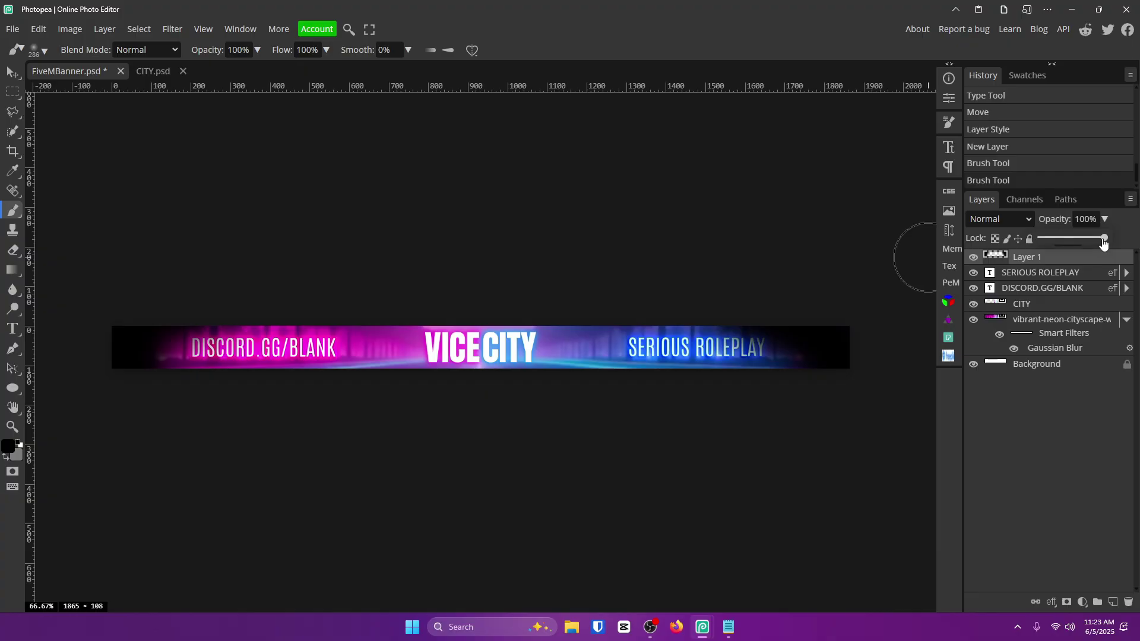
drag(1106, 238, 1065, 244)
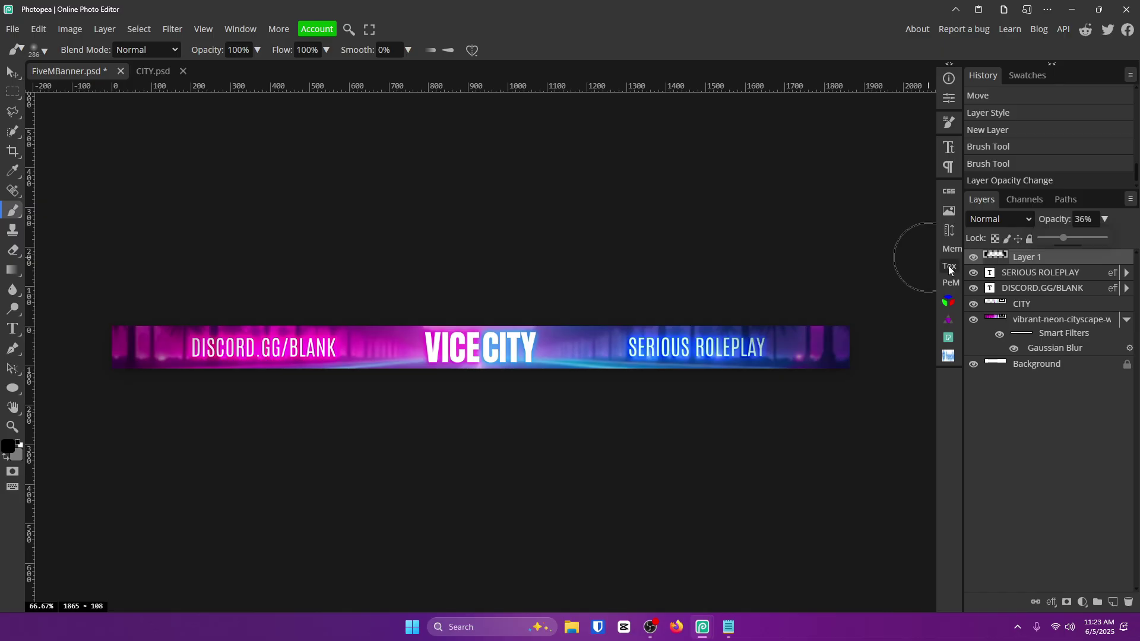
click(973, 257)
click(973, 257)
click(973, 258)
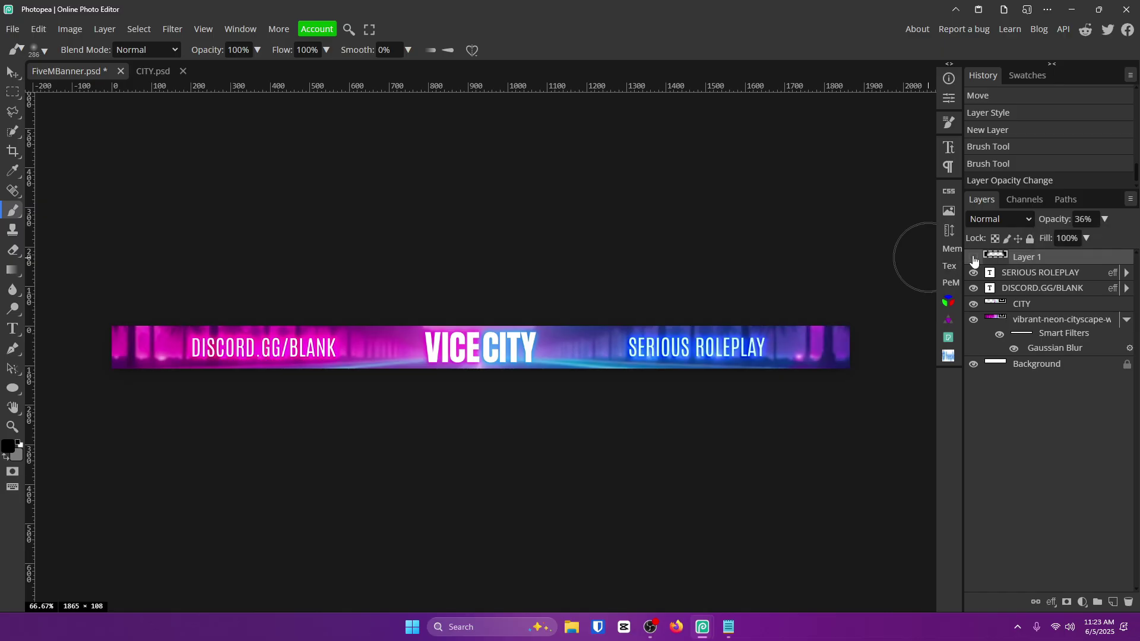
click(973, 258)
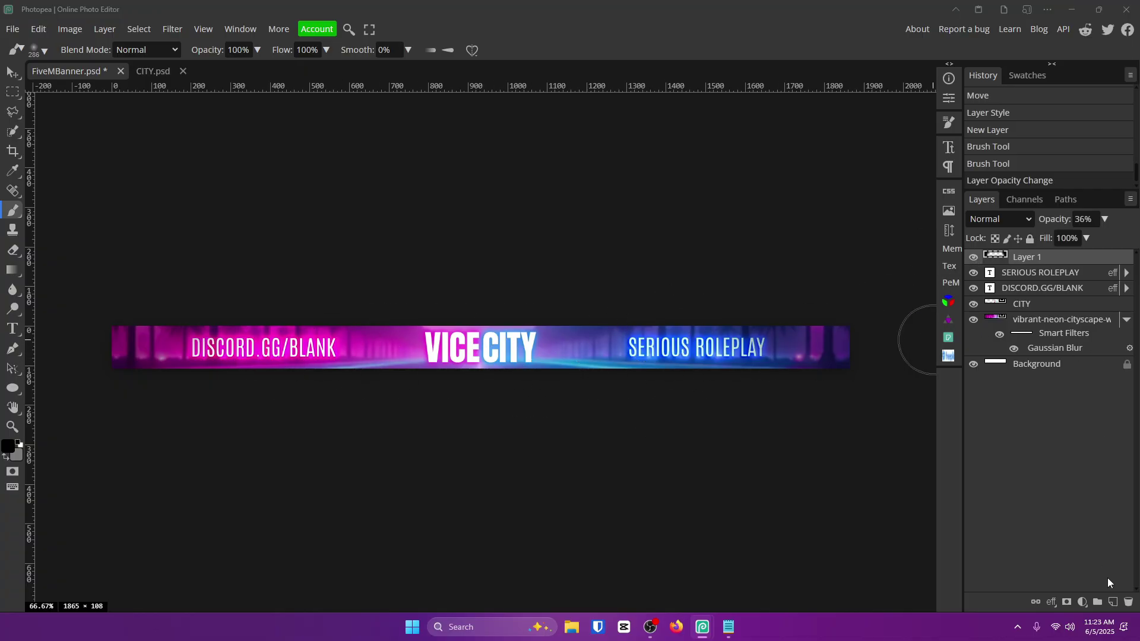
Step: Add another new layer and set the paint colour to white
click(1112, 602)
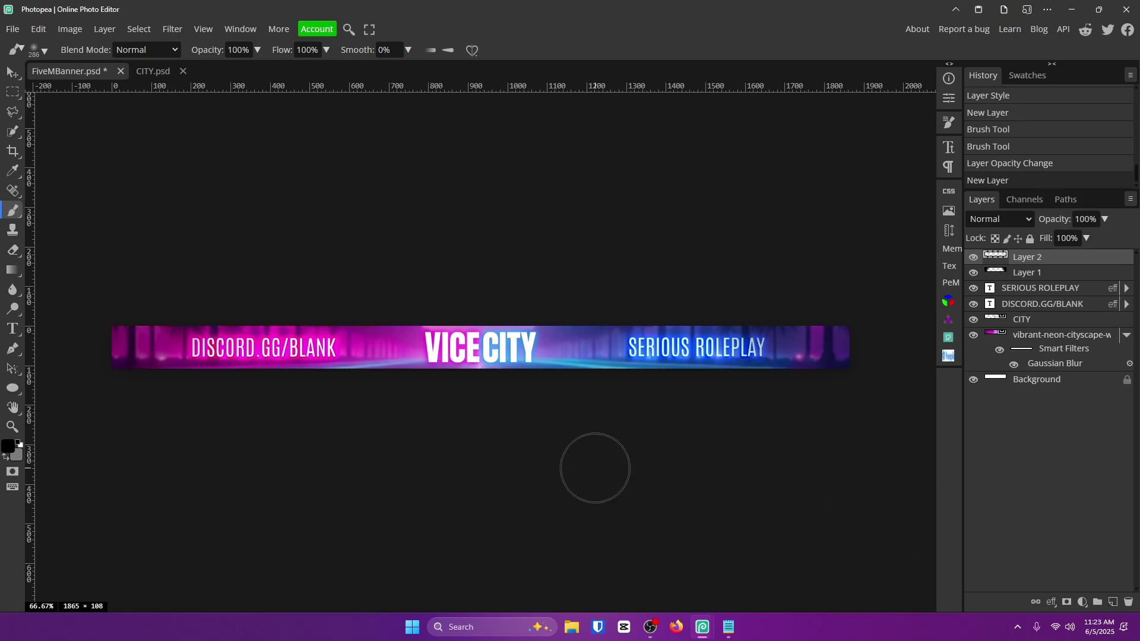
click(7, 446)
drag(481, 382, 462, 345)
click(746, 358)
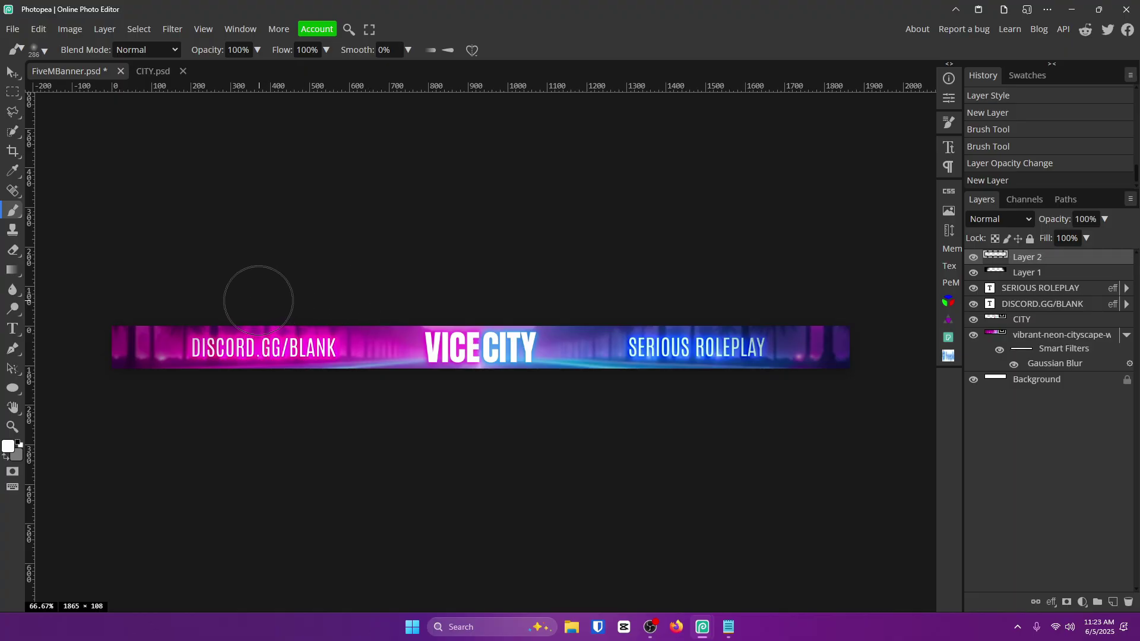
Step: Paint soft white glows over the left side and above SERIOUS ROLEPLAY with an enlarged brush
drag(258, 301, 255, 298)
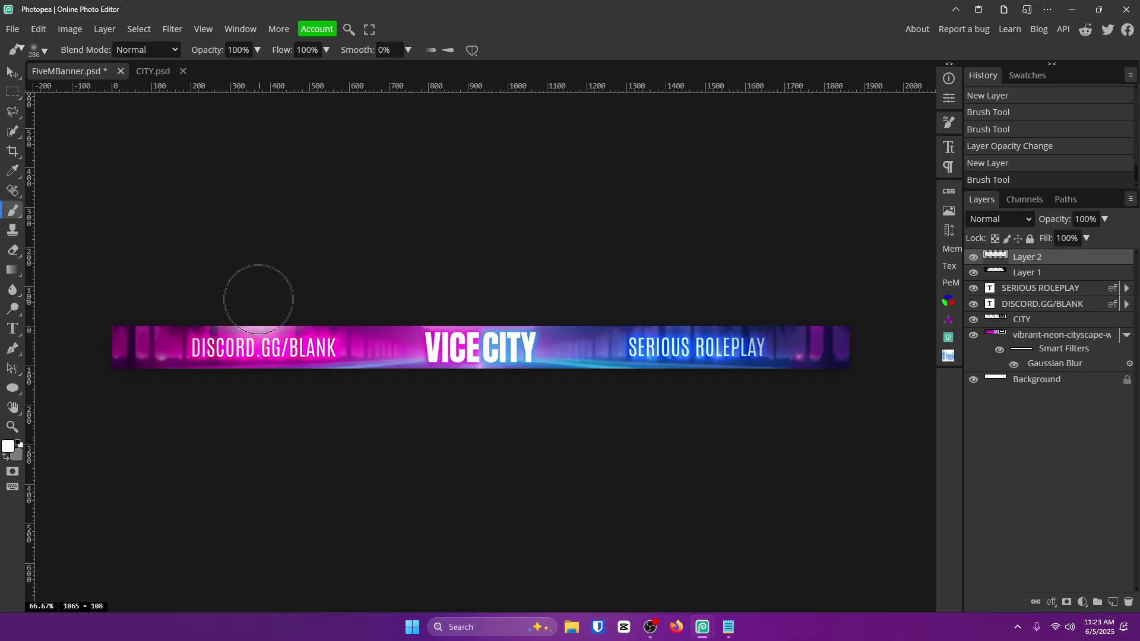
key(ctrl+z)
key(bracketright)
key(bracketright)
key(bracketright)
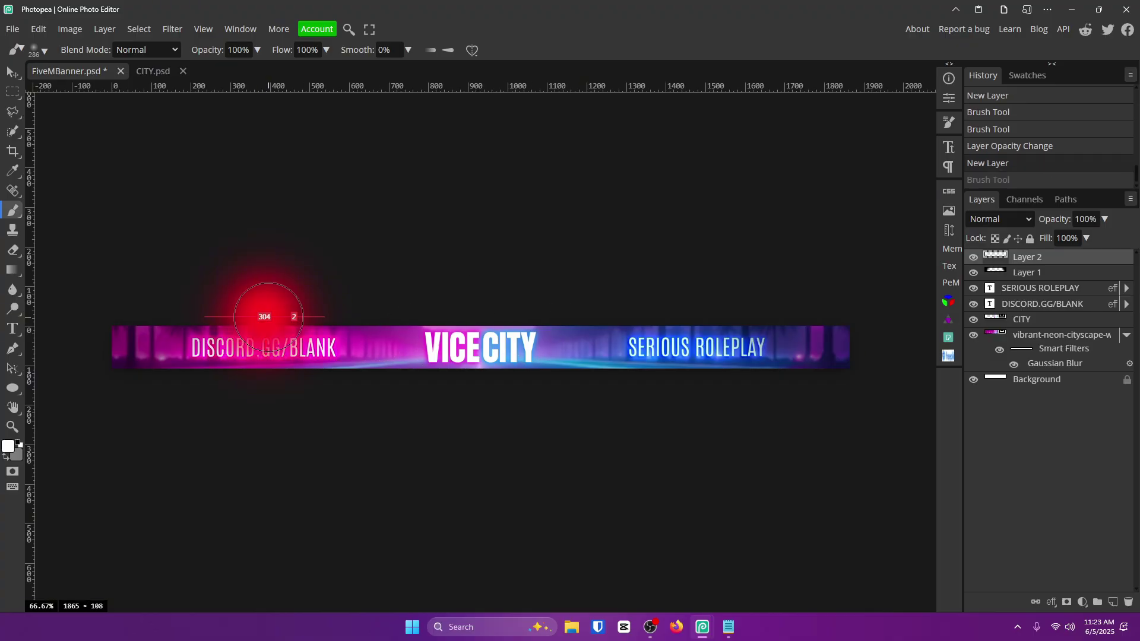
key(ctrl+shift+z)
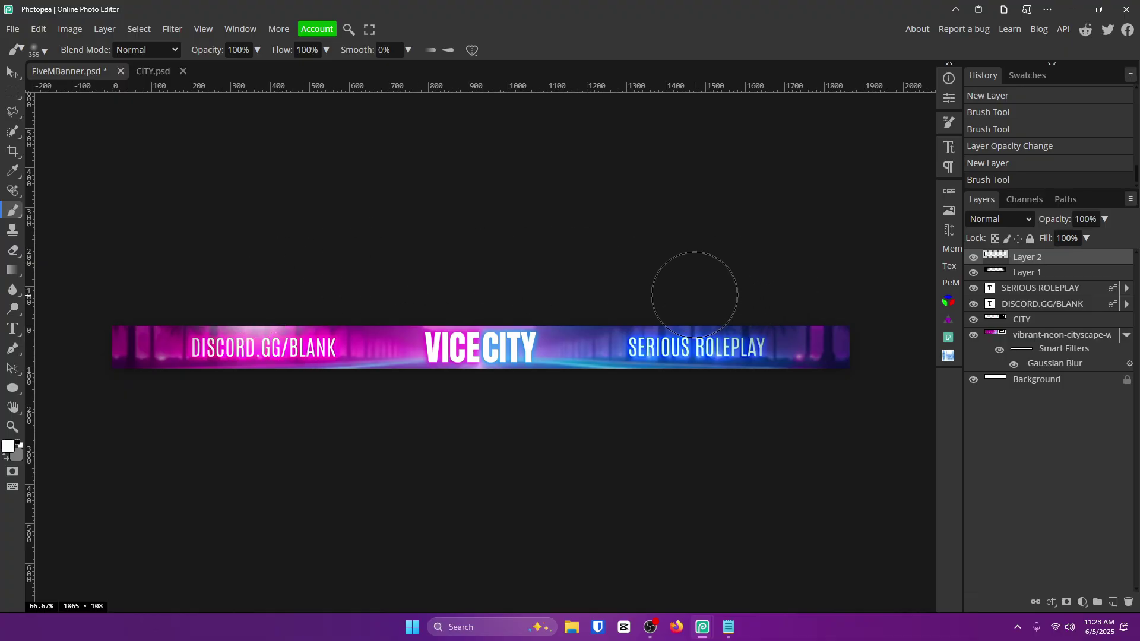
click(689, 288)
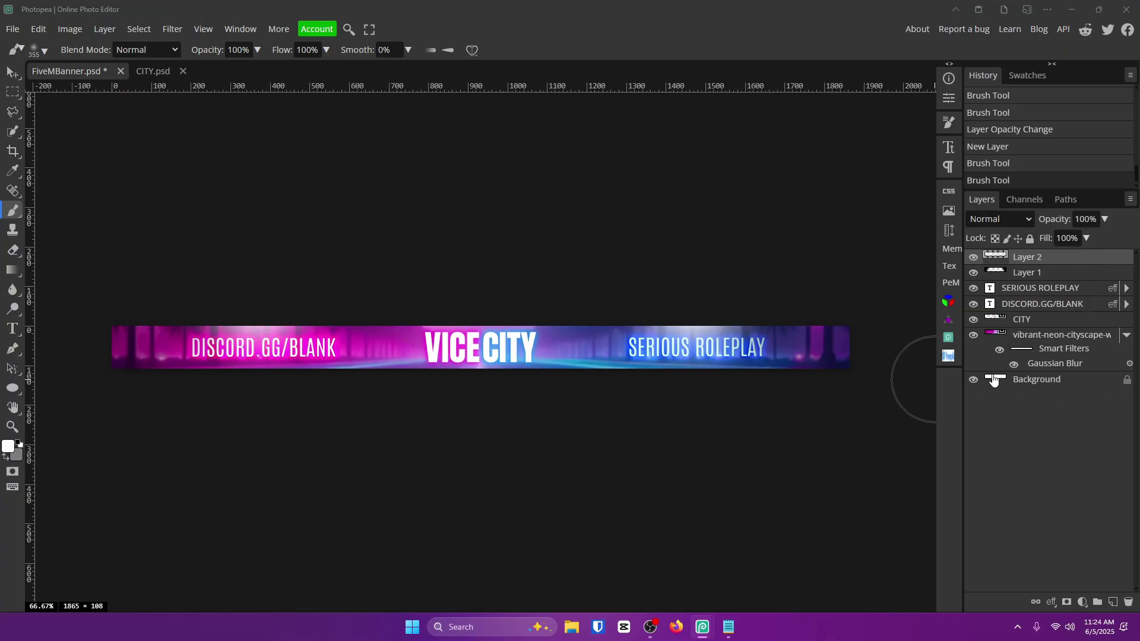
Step: Add a Curves adjustment with a point pulled down to input 65, output 48
click(1082, 603)
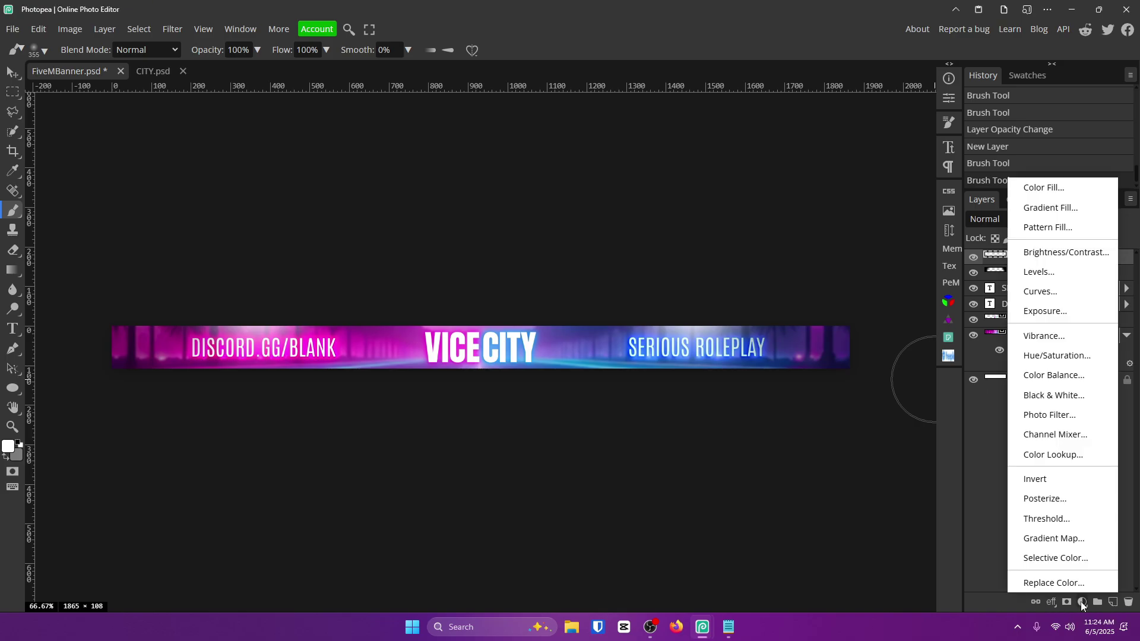
click(1076, 295)
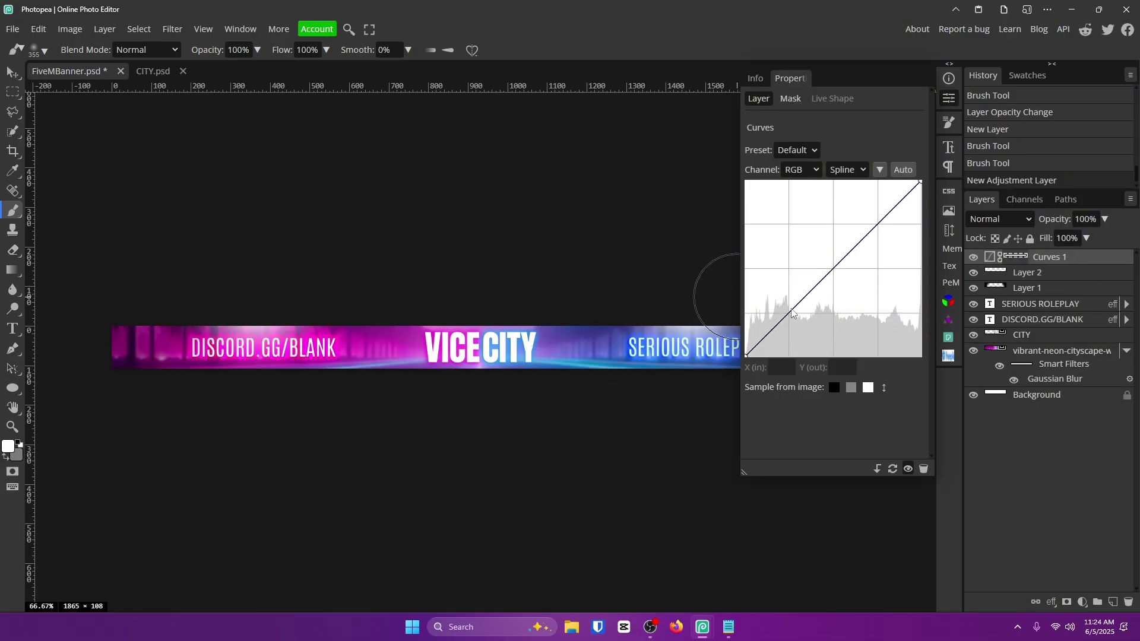
drag(789, 316, 790, 324)
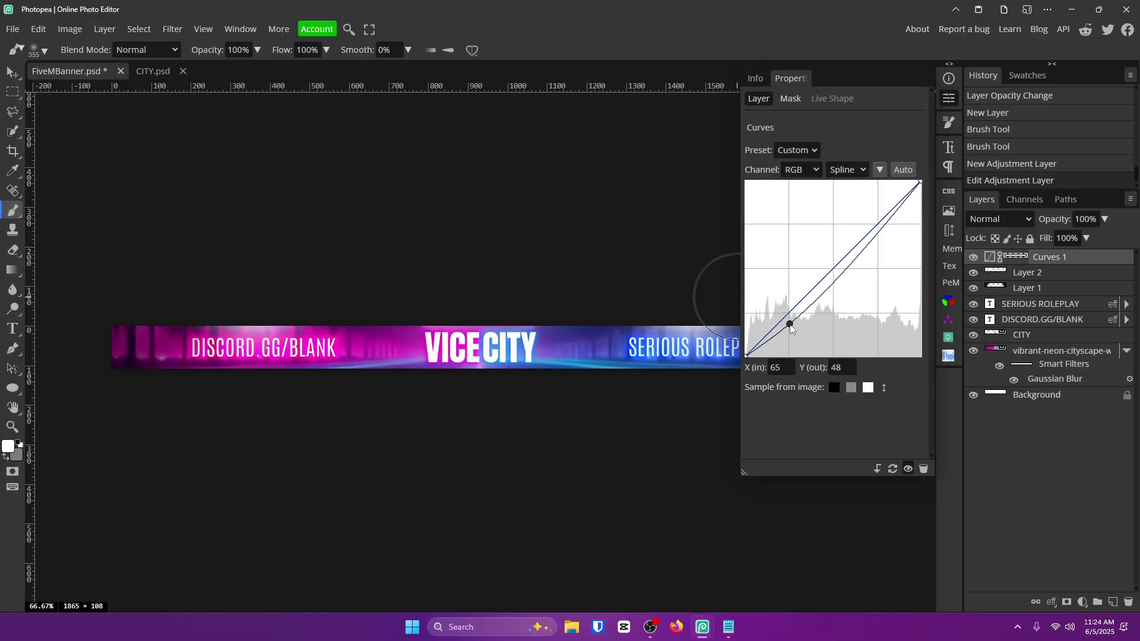
click(984, 237)
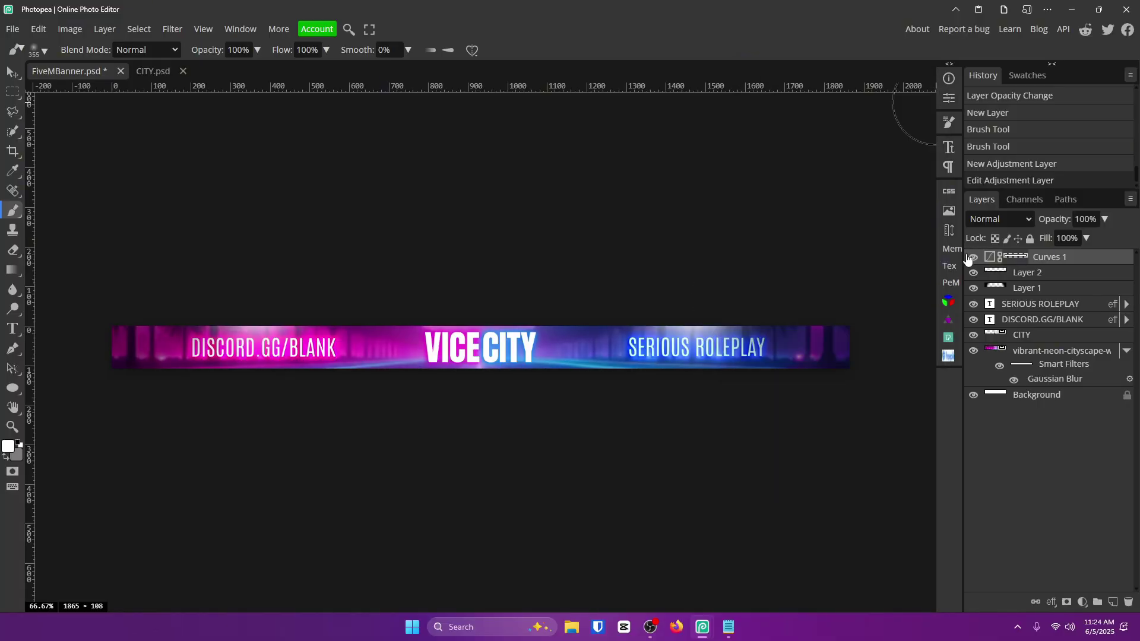
Step: Toggle the Curves layer's visibility to compare the banner before and after
click(971, 258)
click(971, 257)
click(971, 258)
click(971, 257)
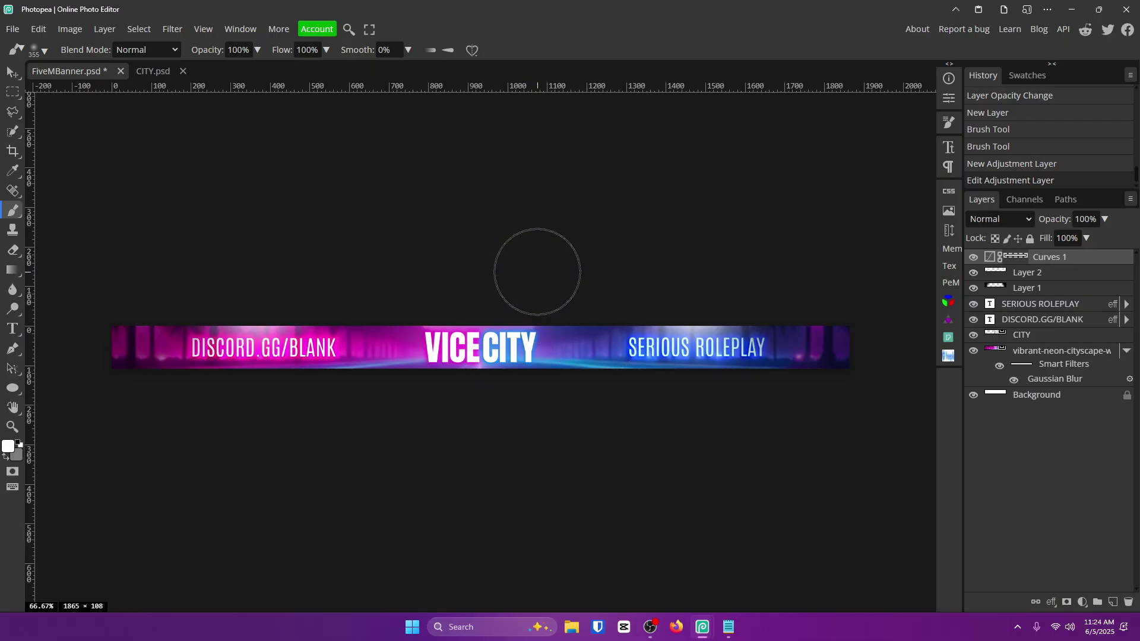
Step: Export the banner as FiveMBanner, a 1865×108 JPG at 100% quality
click(16, 26)
mouse_move(80, 216)
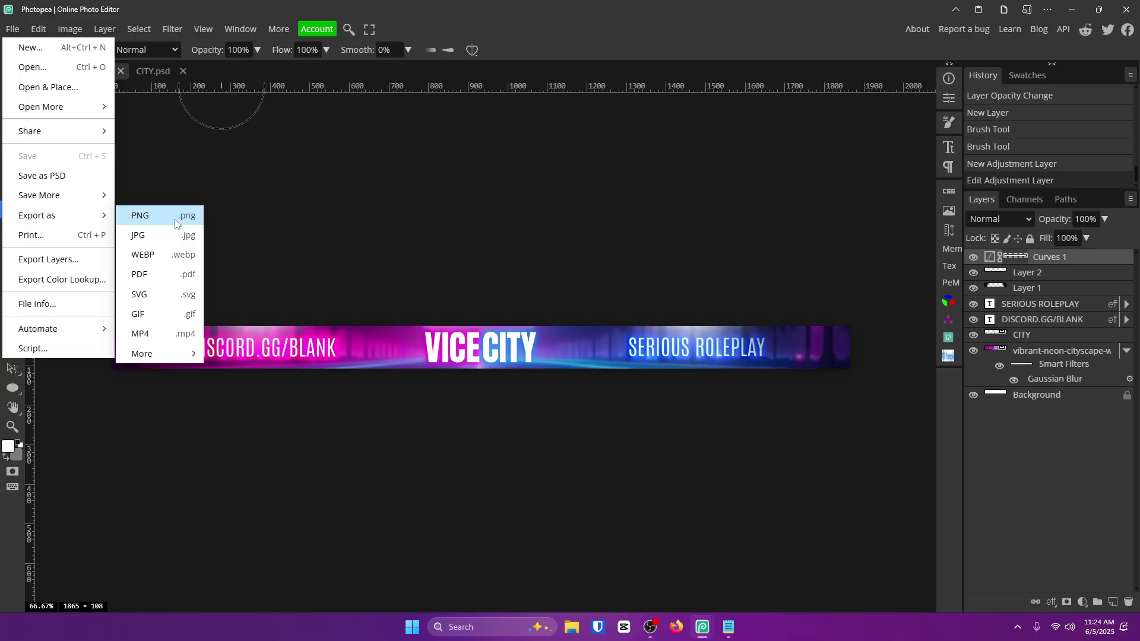
click(174, 237)
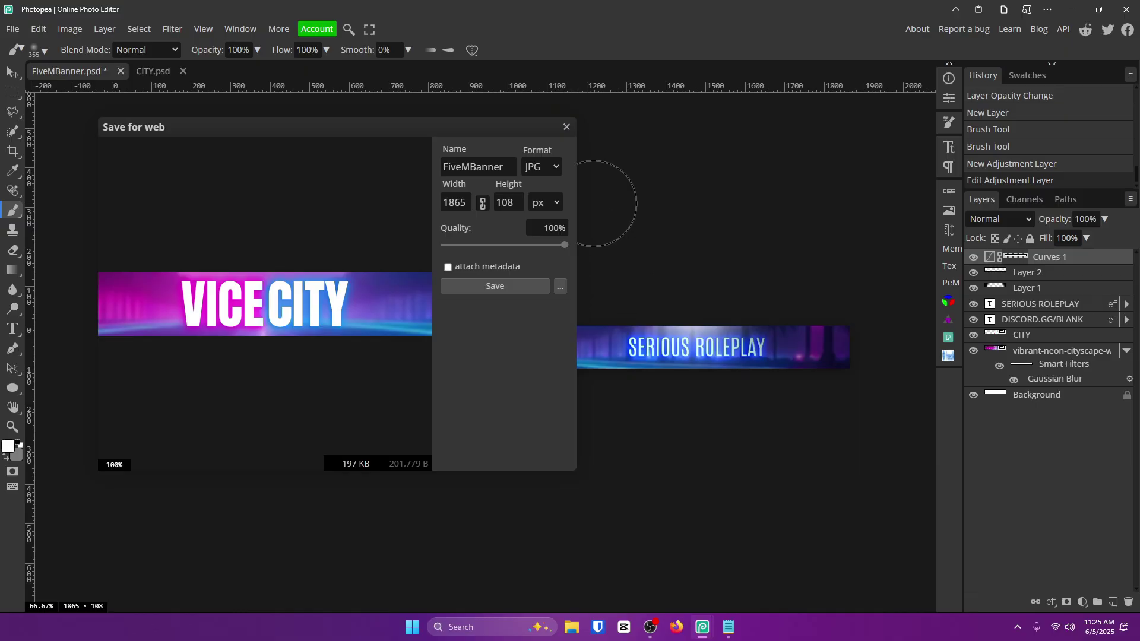
click(513, 280)
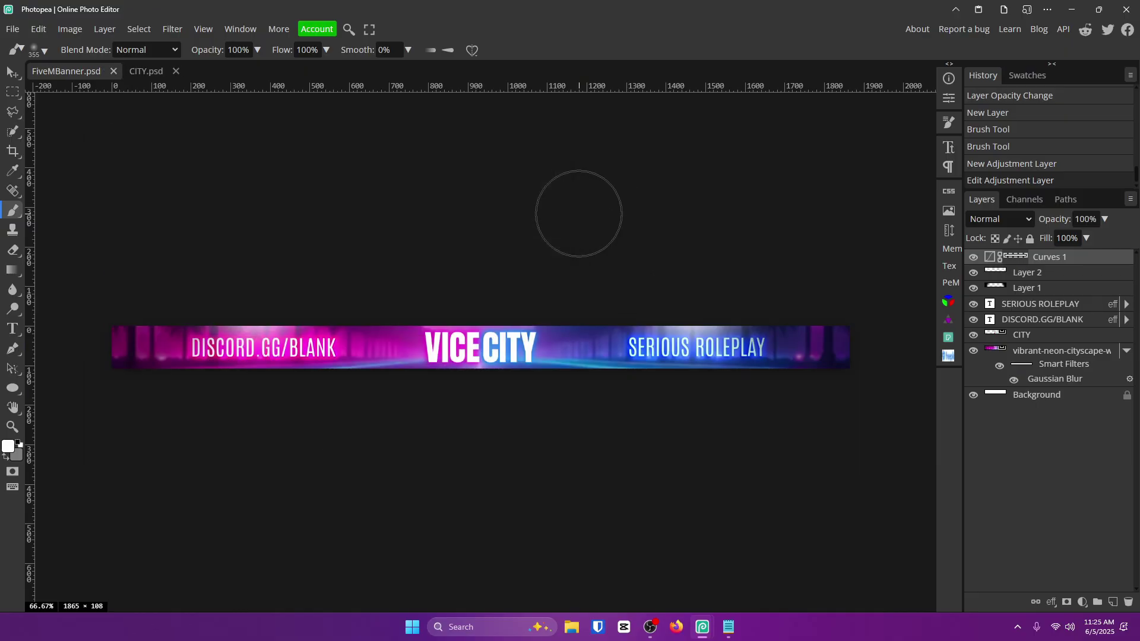